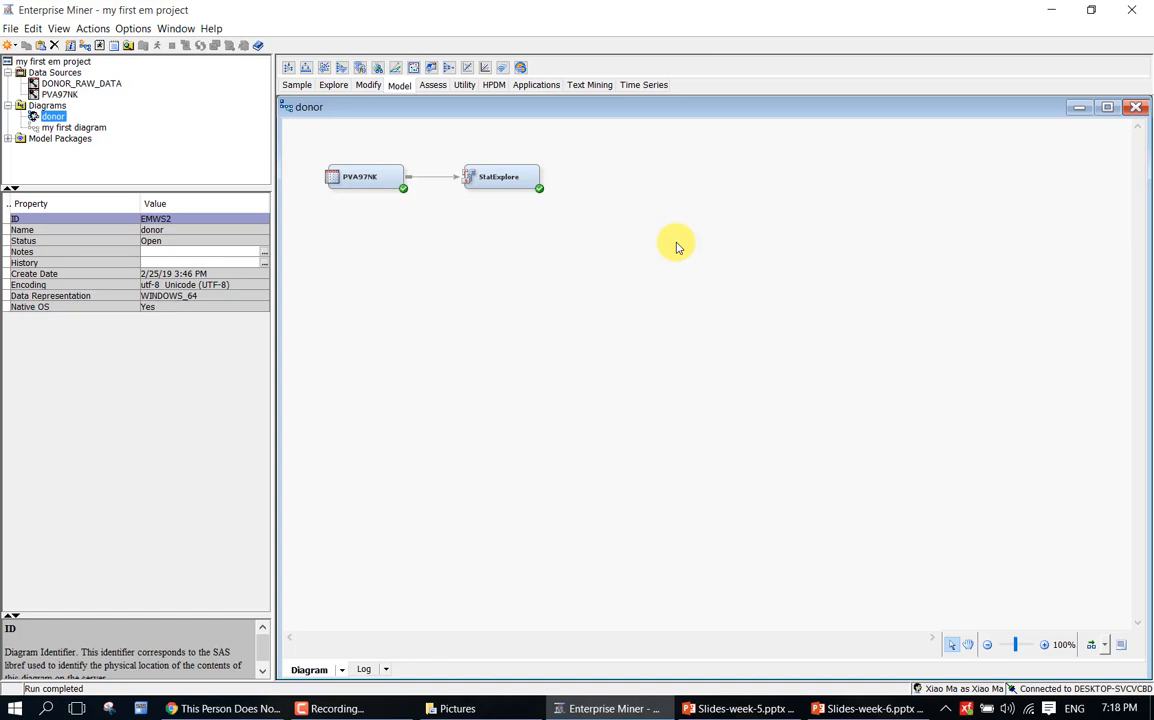
- Open the variable list of the PVA97NK node, widen the Name column and sort the variables by Level in descending order
{"action": "left_click", "coordinate": [343, 173]}
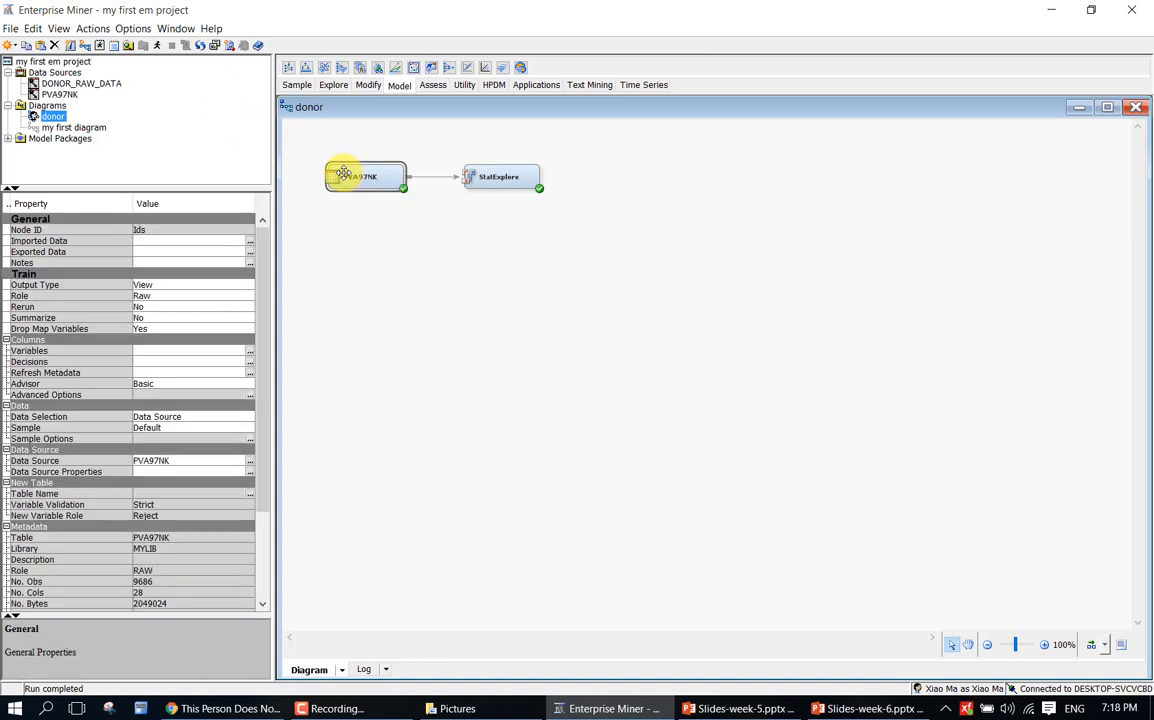
{"action": "right_click", "coordinate": [345, 175]}
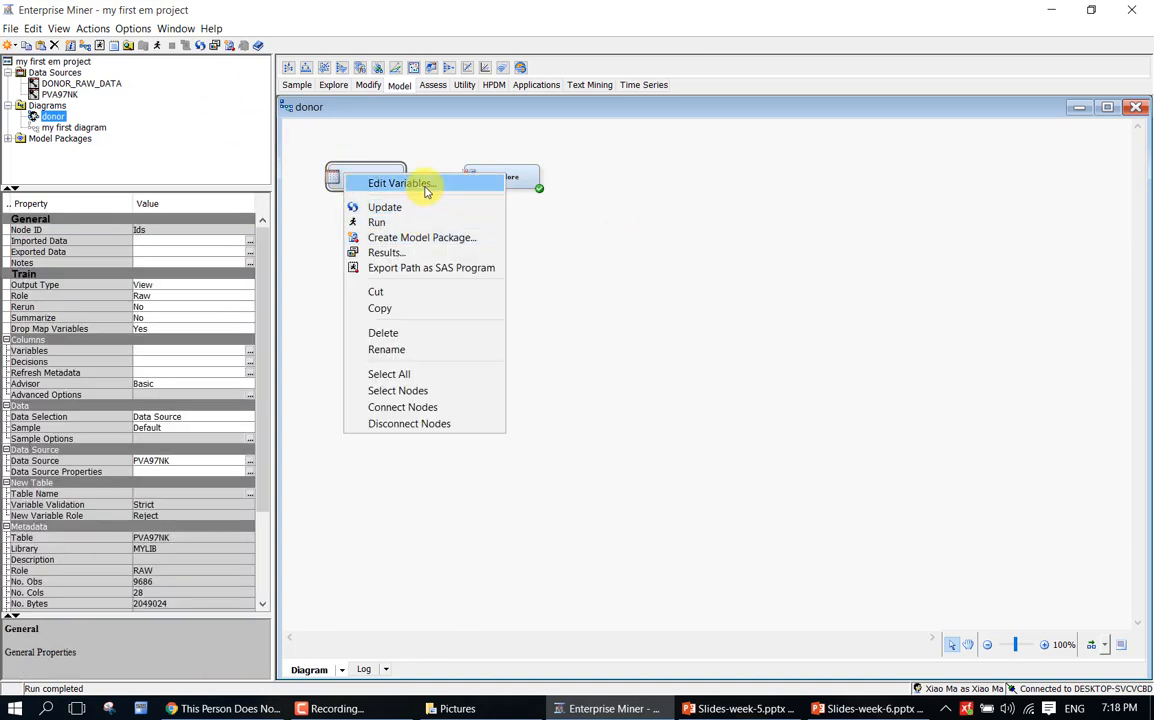
{"action": "key", "text": "Return"}
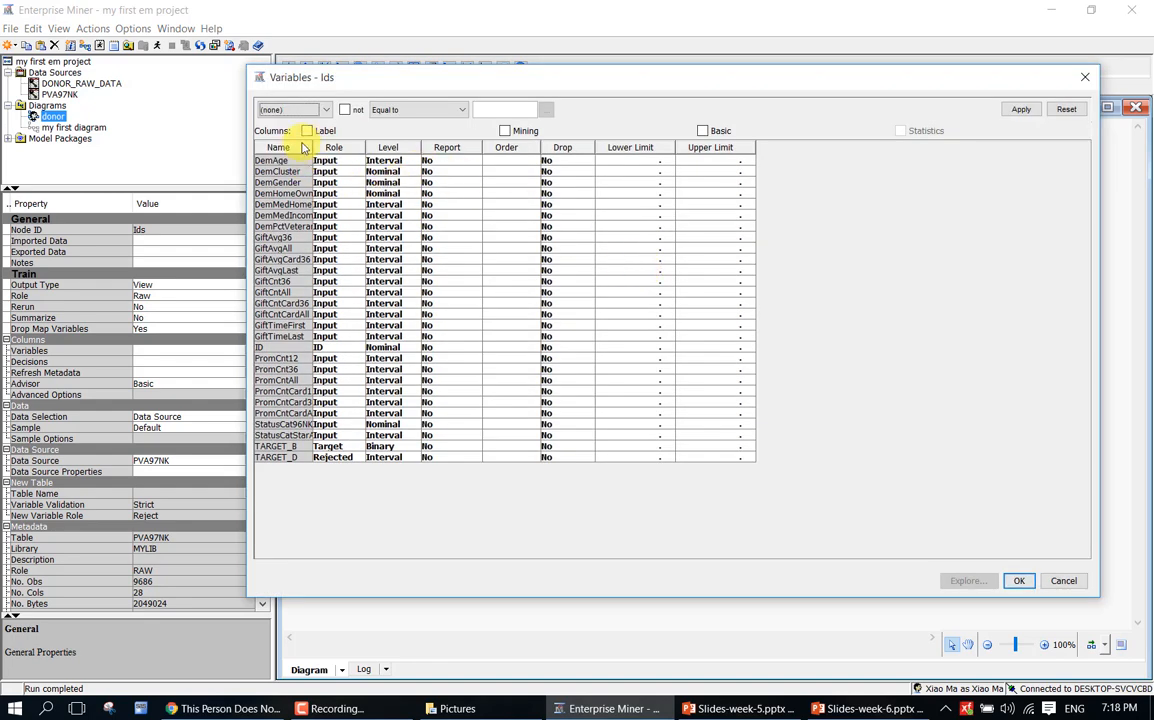
{"action": "left_click_drag", "start_coordinate": [311, 146], "coordinate": [388, 146]}
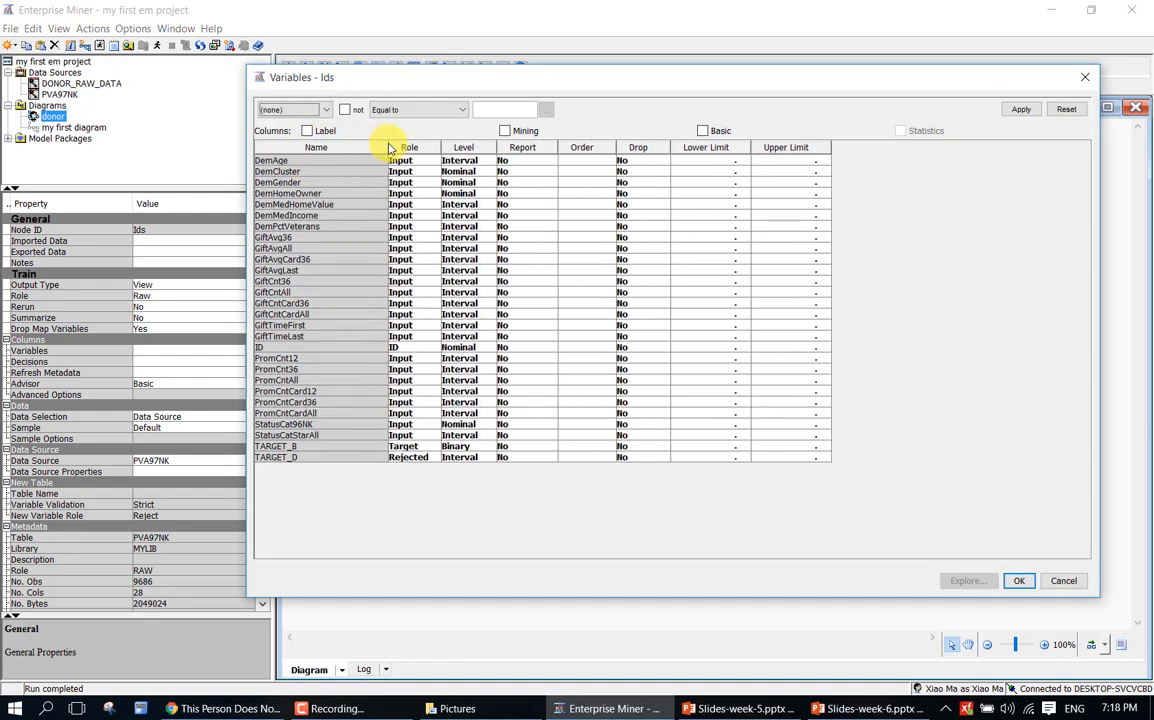
{"action": "left_click", "coordinate": [469, 149]}
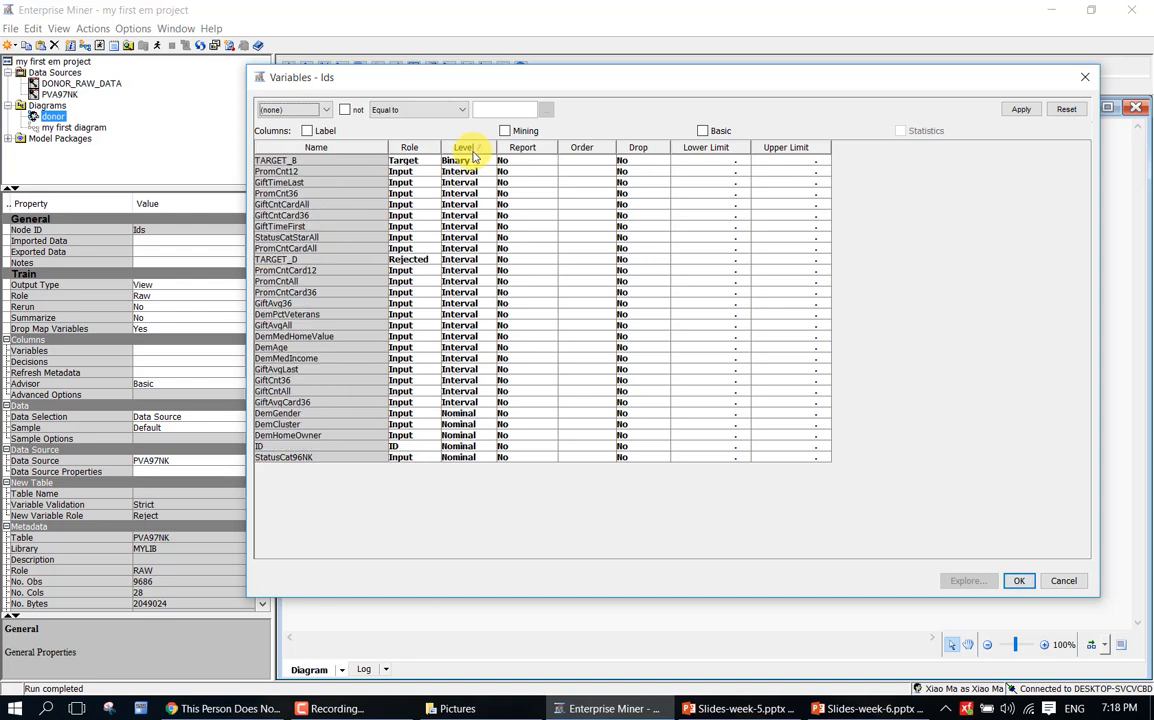
{"action": "left_click", "coordinate": [469, 152]}
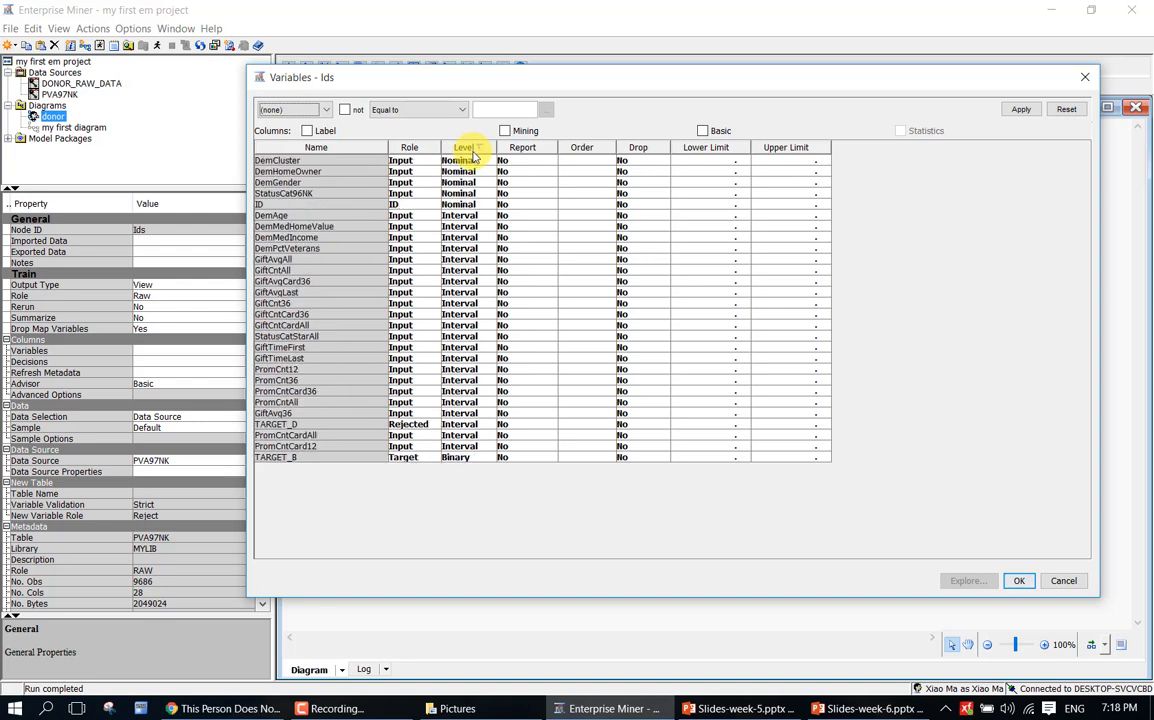
- Display the variables' Label column, resize the columns so names and labels are readable, and close the variable list with OK
{"action": "left_click", "coordinate": [307, 131]}
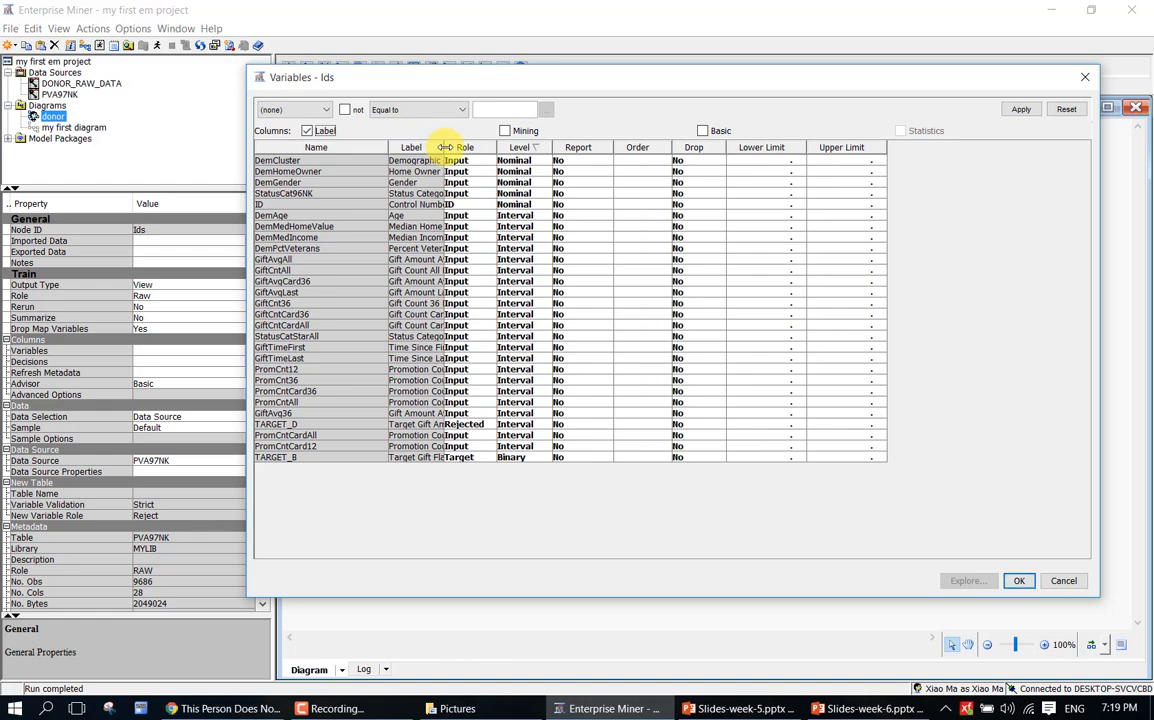
{"action": "mouse_move", "coordinate": [442, 147]}
{"action": "left_mouse_down"}
{"action": "mouse_move", "coordinate": [586, 148]}
{"action": "mouse_move", "coordinate": [558, 147]}
{"action": "left_mouse_up"}
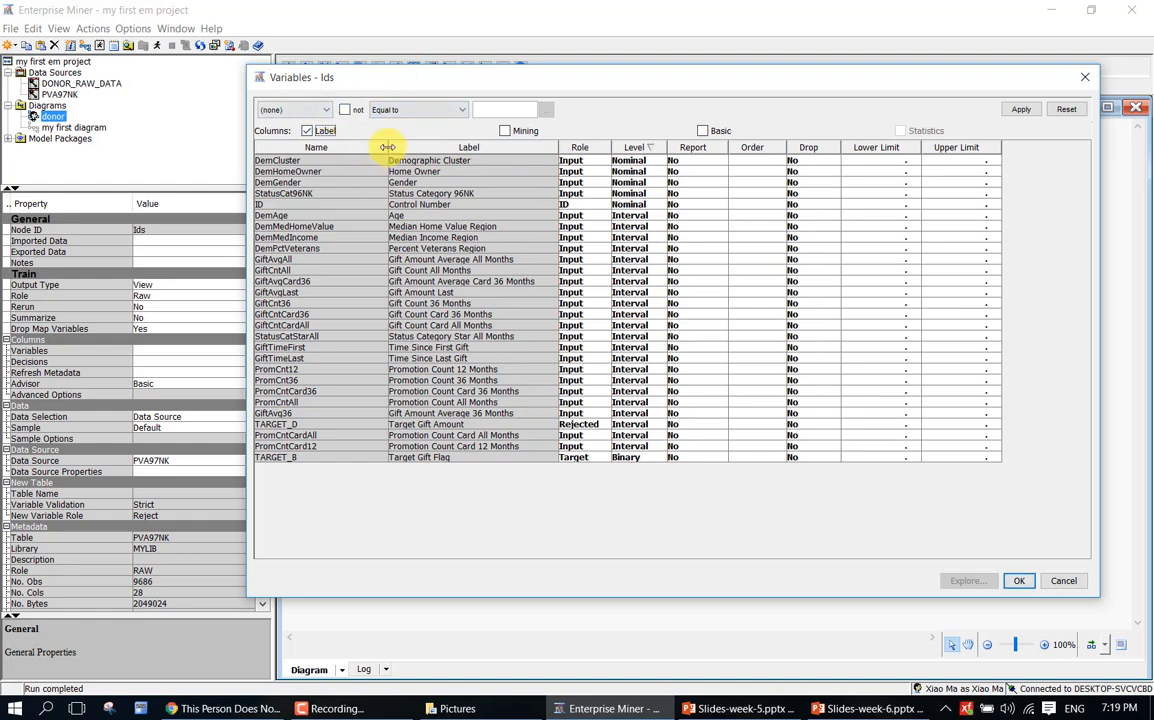
{"action": "left_click_drag", "start_coordinate": [388, 147], "coordinate": [347, 148]}
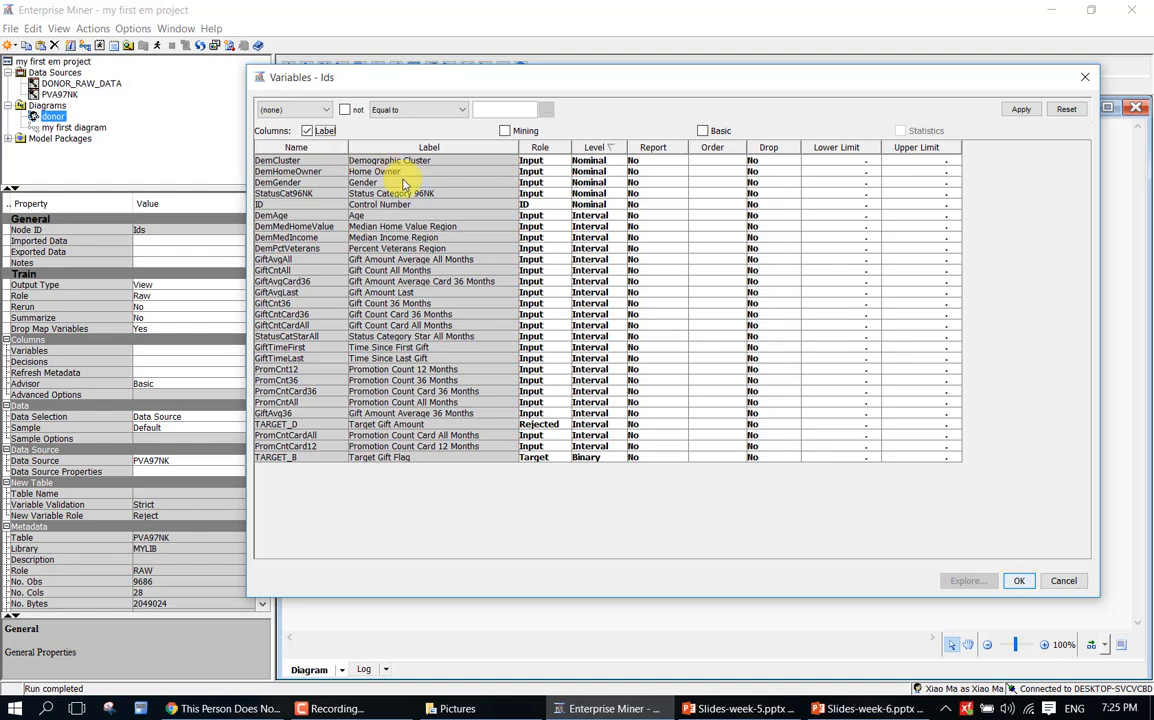
{"action": "left_click", "coordinate": [1019, 581]}
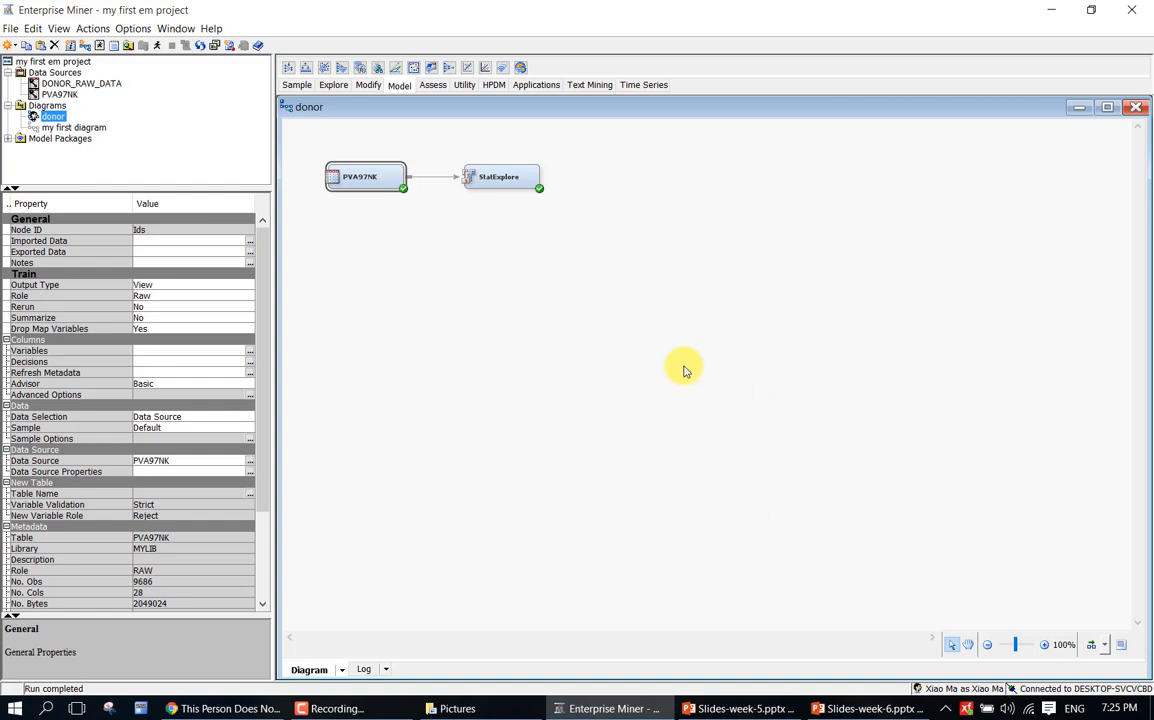
{"action": "left_click", "coordinate": [515, 311]}
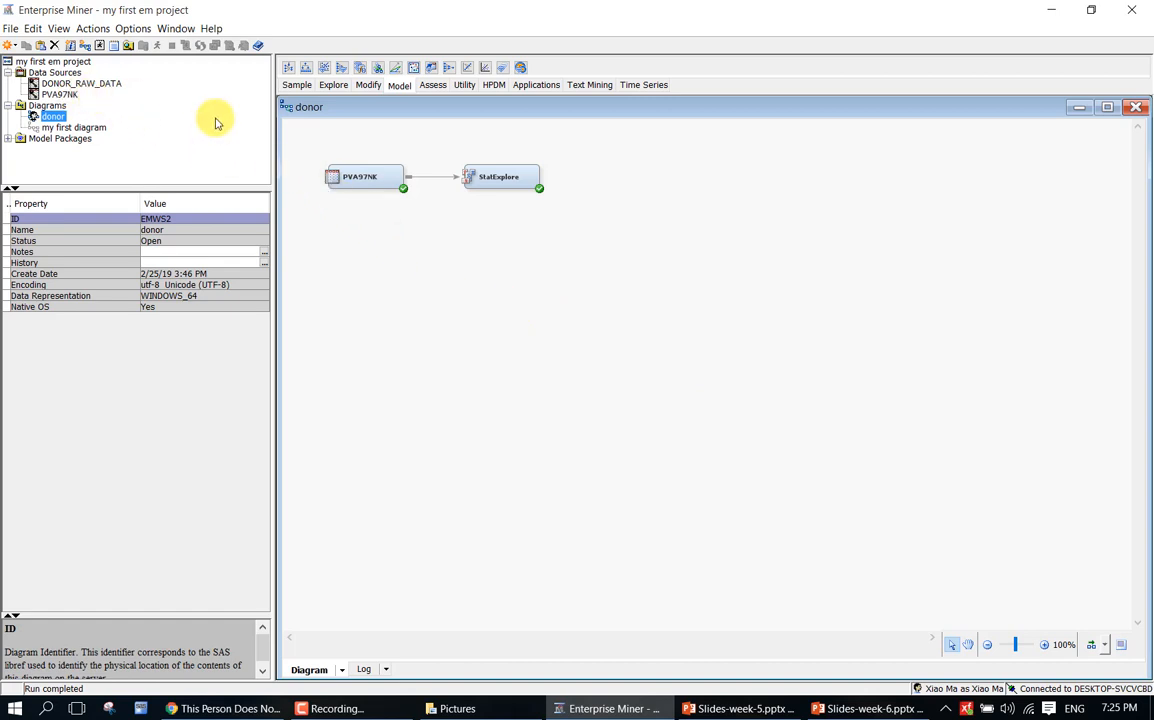
{"action": "left_click", "coordinate": [497, 180]}
{"action": "left_click", "coordinate": [497, 224]}
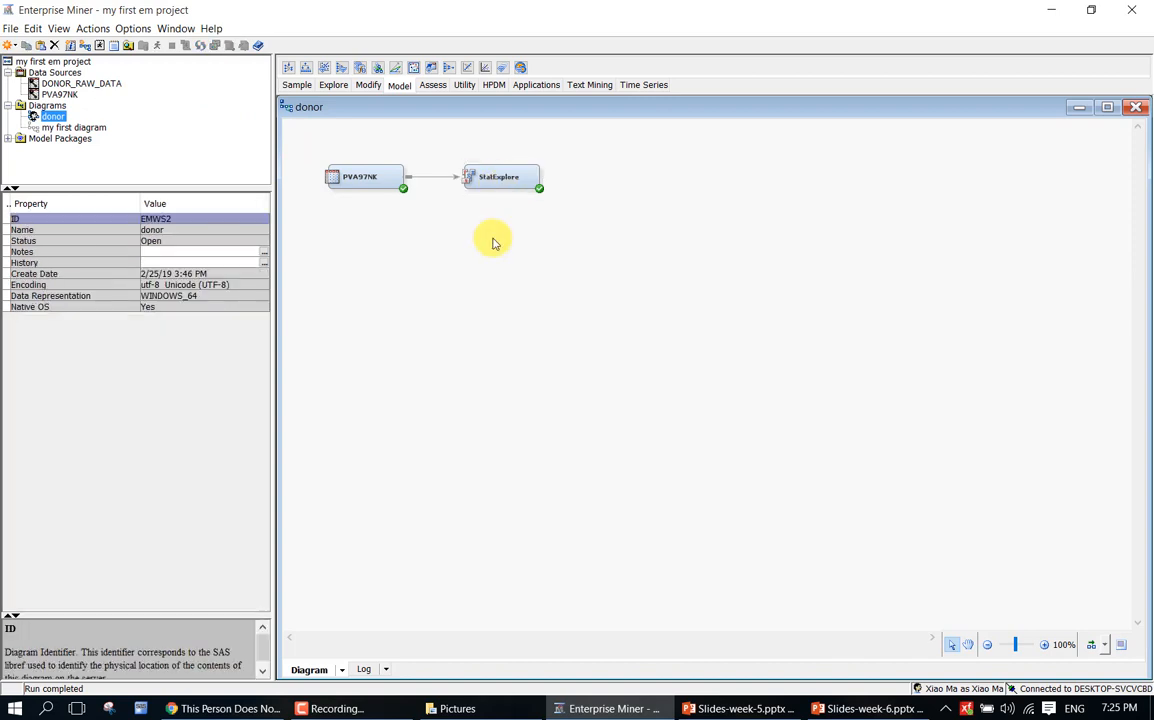
{"action": "left_click", "coordinate": [502, 185]}
{"action": "left_click", "coordinate": [507, 216]}
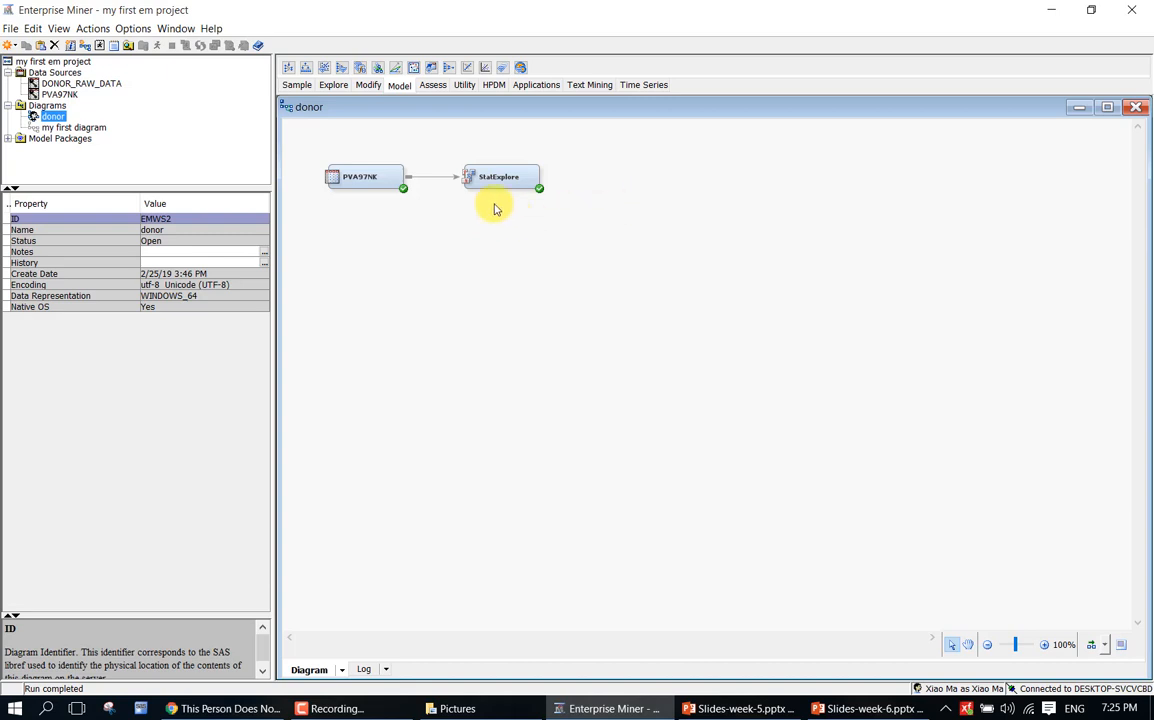
{"action": "left_click", "coordinate": [371, 88]}
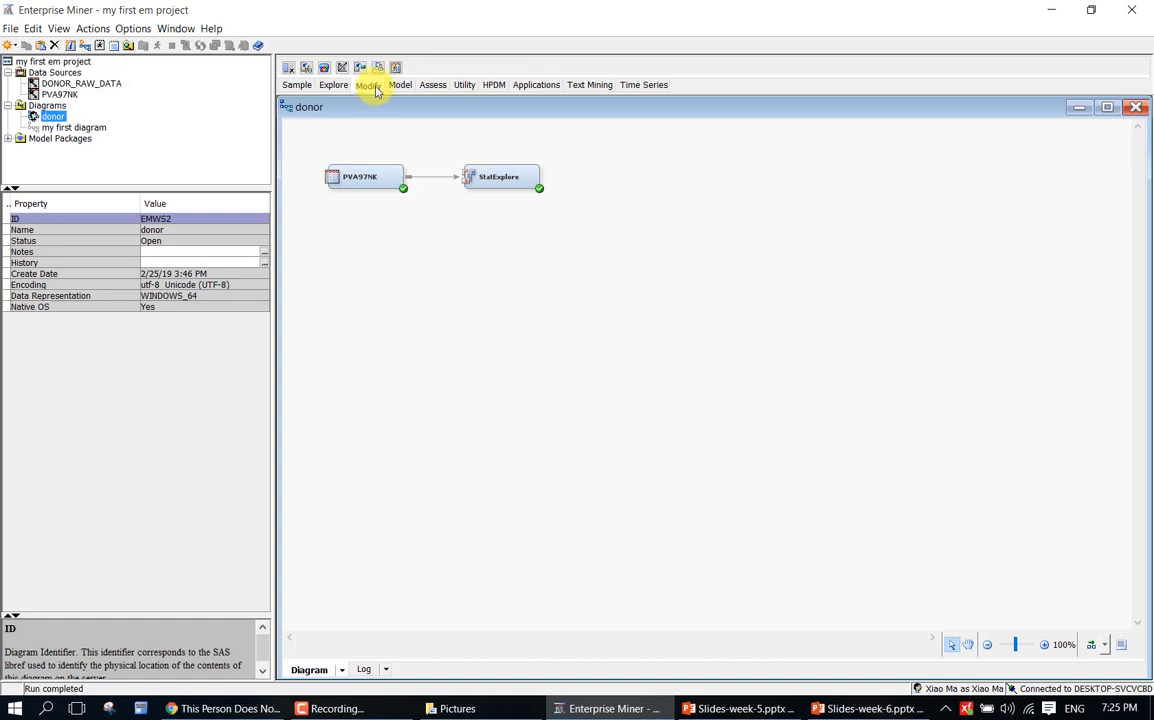
{"action": "left_click", "coordinate": [425, 88]}
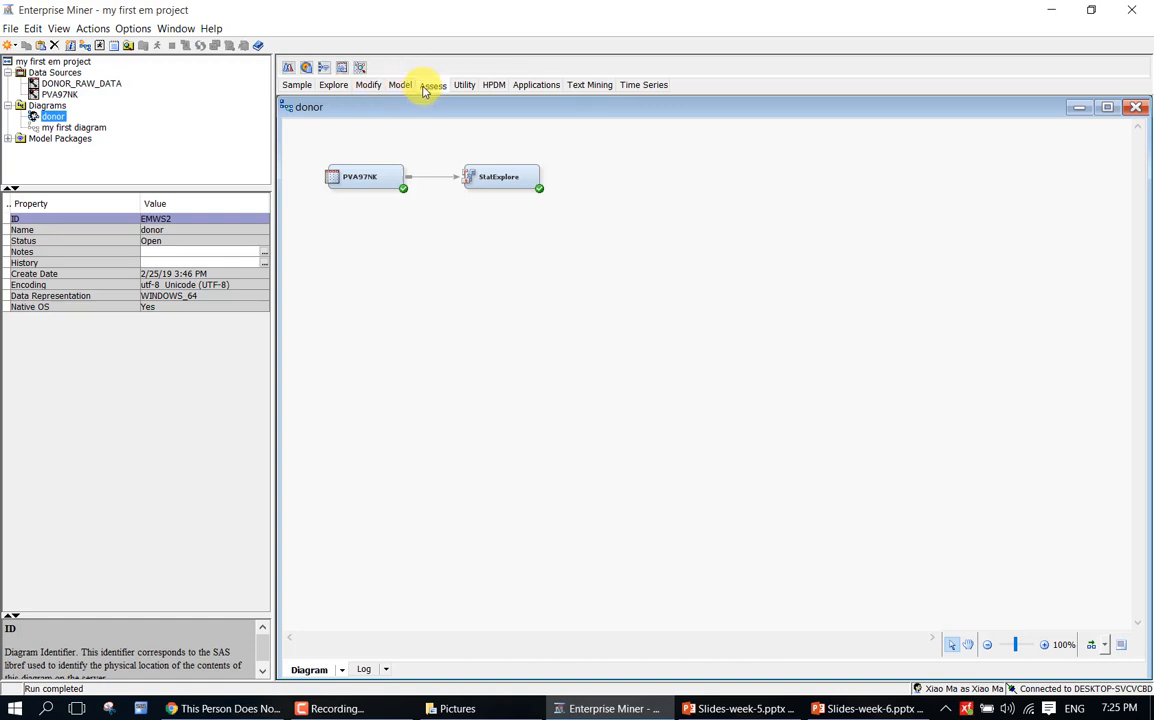
{"action": "left_click", "coordinate": [335, 86]}
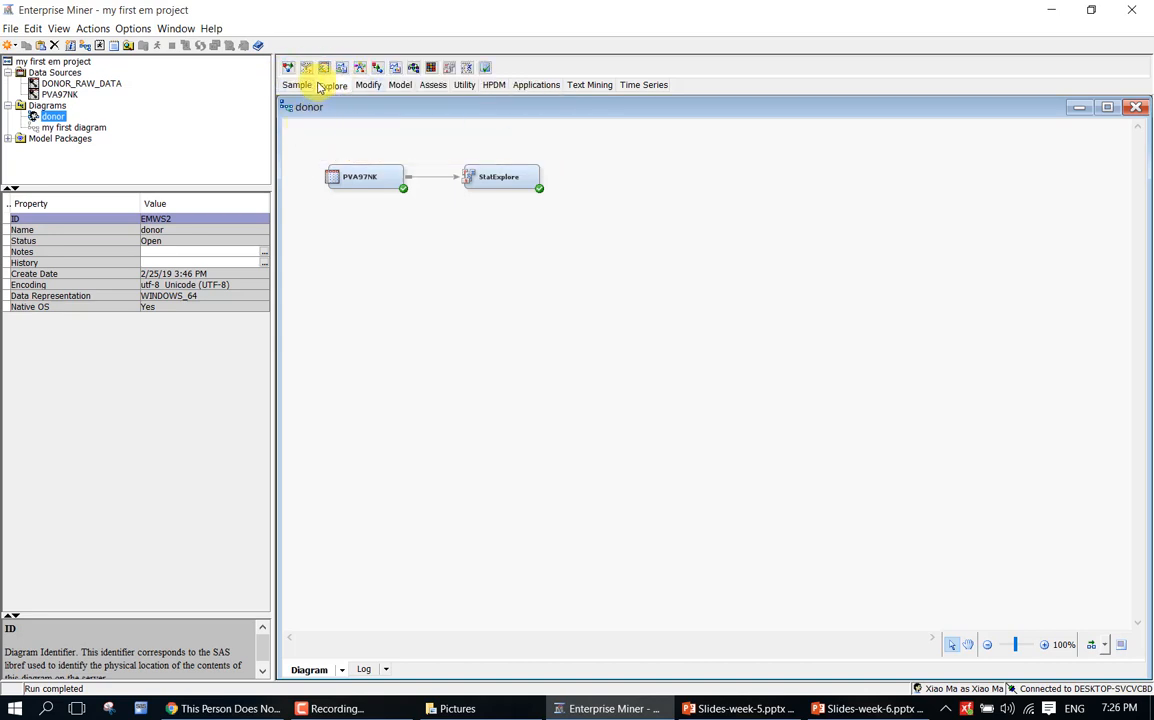
- Add a Data Partition node after StatExplore, connect StatExplore to it and tidy the diagram layout
{"action": "left_click", "coordinate": [297, 85]}
{"action": "mouse_move", "coordinate": [306, 72]}
{"action": "left_mouse_down"}
{"action": "mouse_move", "coordinate": [590, 180]}
{"action": "mouse_move", "coordinate": [593, 162]}
{"action": "left_mouse_up"}
{"action": "left_click_drag", "start_coordinate": [594, 172], "coordinate": [593, 170]}
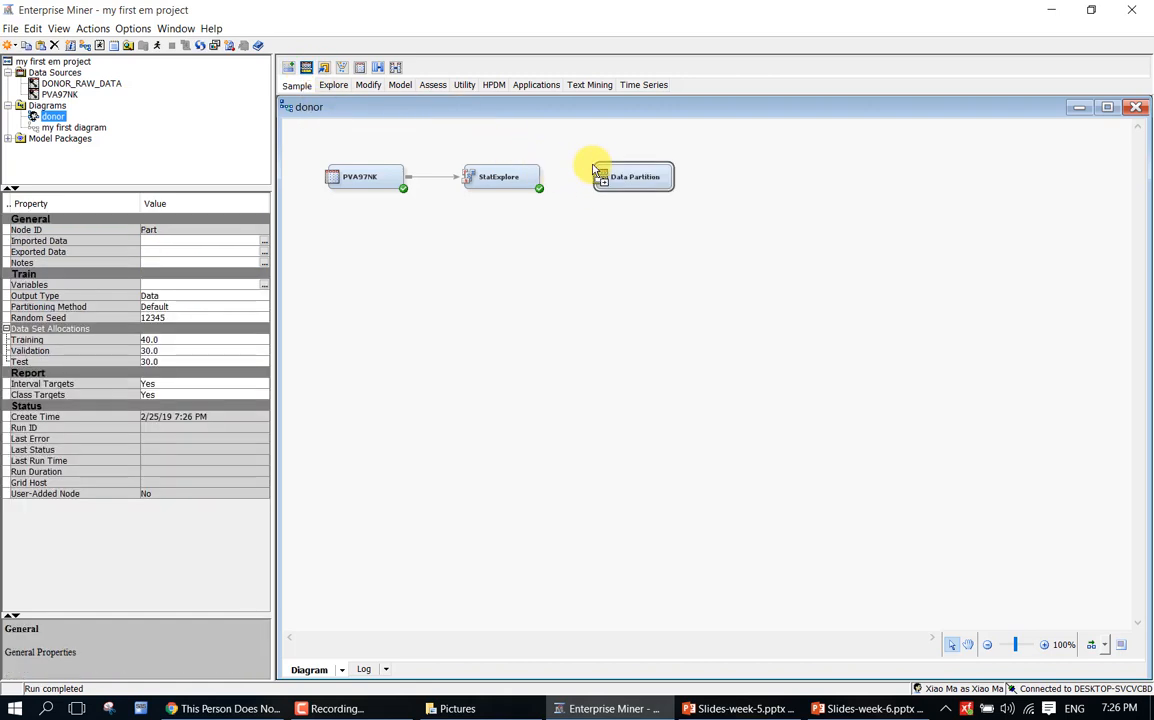
{"action": "left_click", "coordinate": [1093, 645]}
{"action": "left_click_drag", "start_coordinate": [380, 242], "coordinate": [468, 241]}
{"action": "left_click_drag", "start_coordinate": [546, 213], "coordinate": [664, 175]}
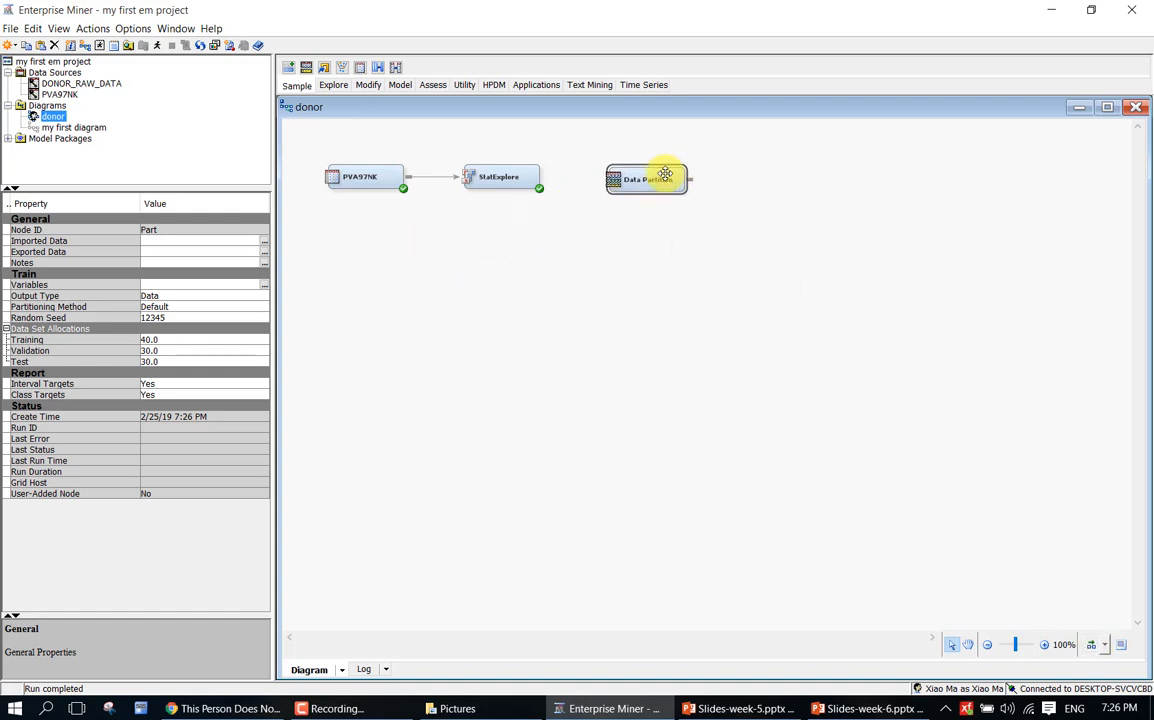
{"action": "left_click_drag", "start_coordinate": [549, 165], "coordinate": [642, 170]}
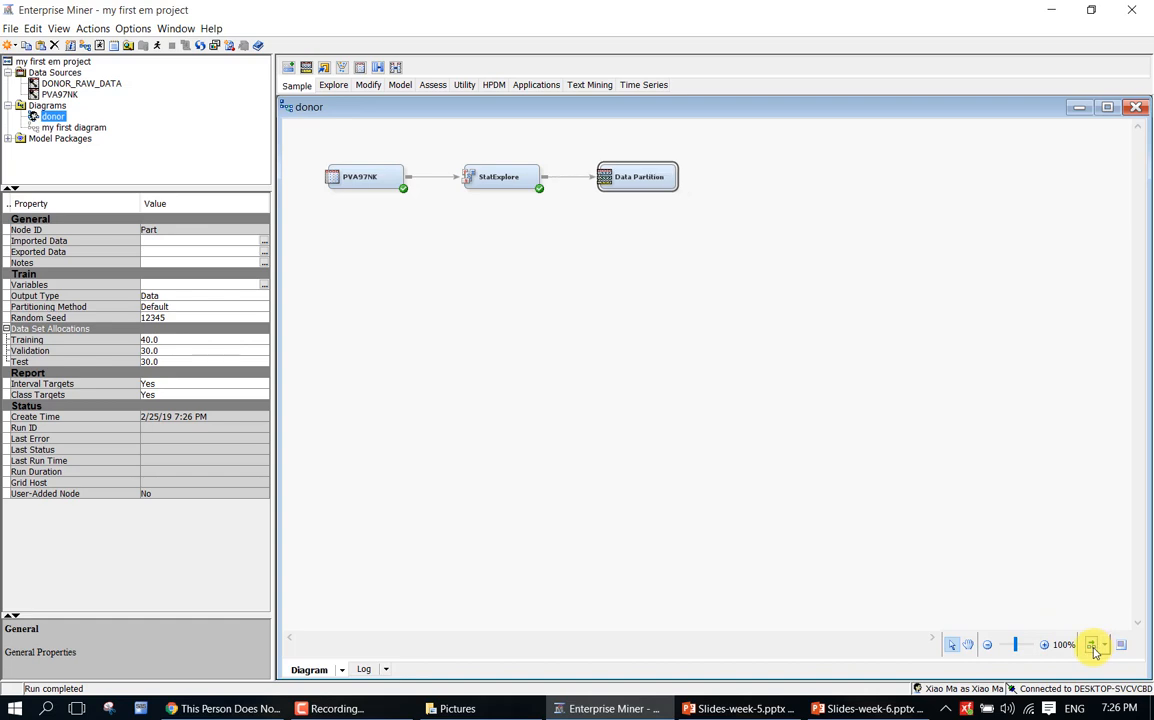
{"action": "left_click_drag", "start_coordinate": [657, 182], "coordinate": [648, 180]}
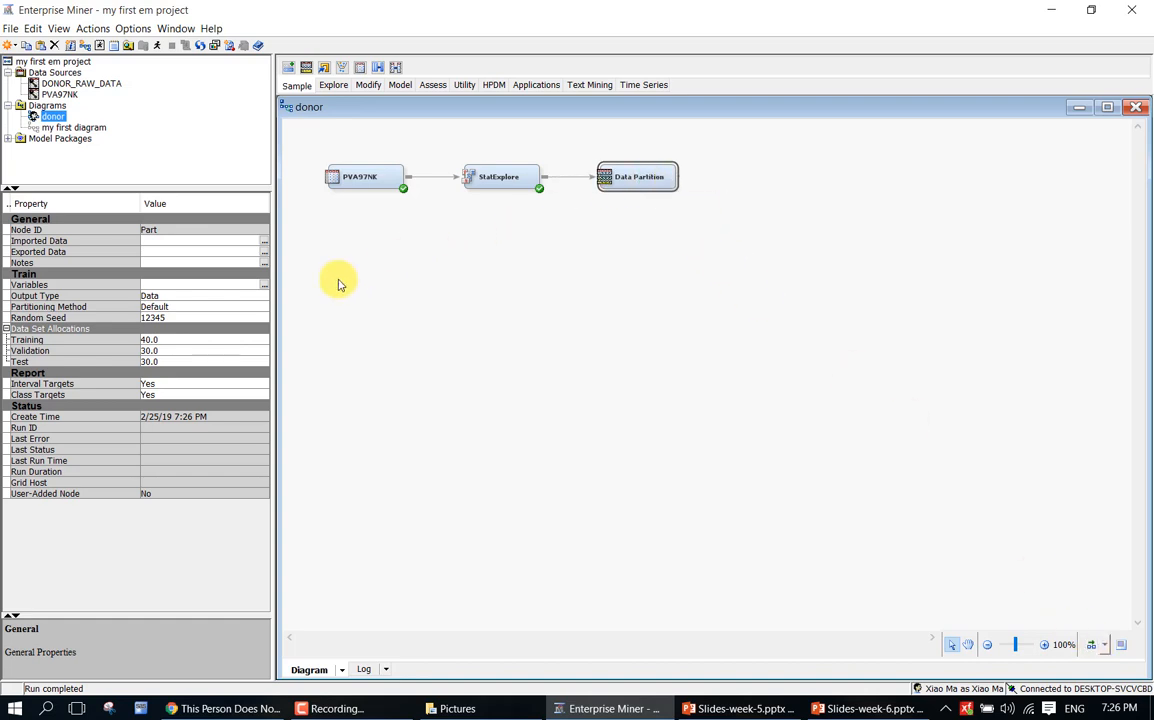
- Set the Data Partition allocations to 50 for Training, 50 for Validation and 0 for Test
{"action": "left_click", "coordinate": [173, 339]}
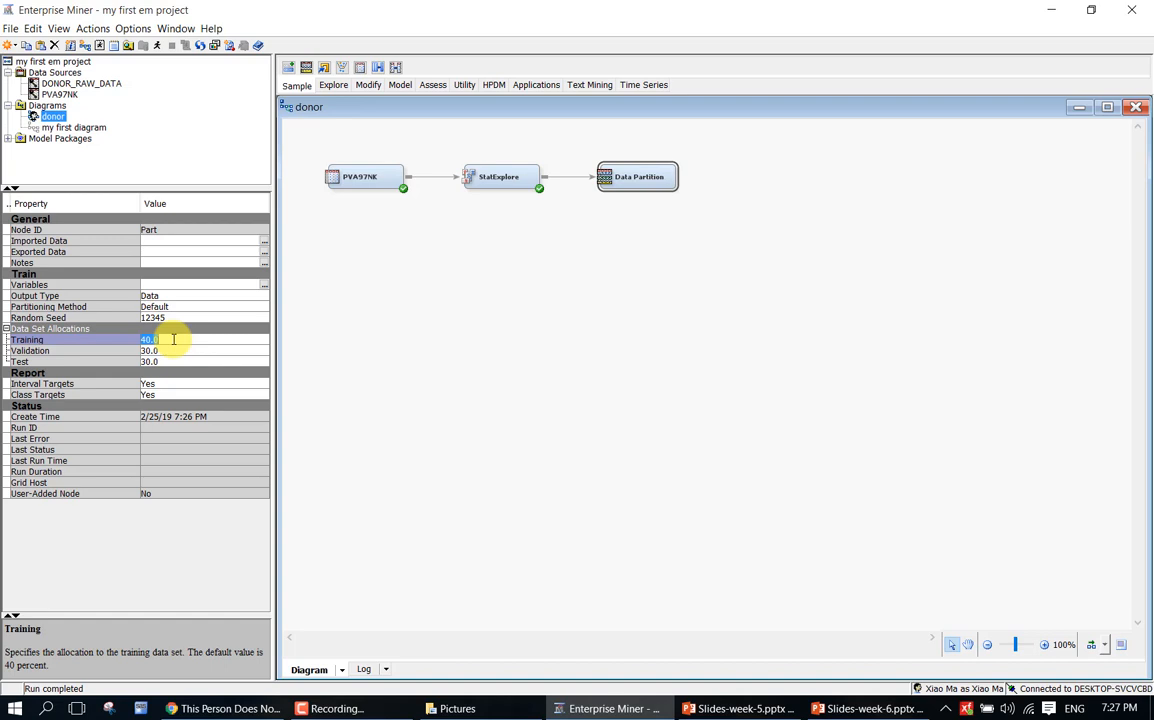
{"action": "type", "text": "50"}
{"action": "key", "text": "Return"}
{"action": "left_click", "coordinate": [171, 349]}
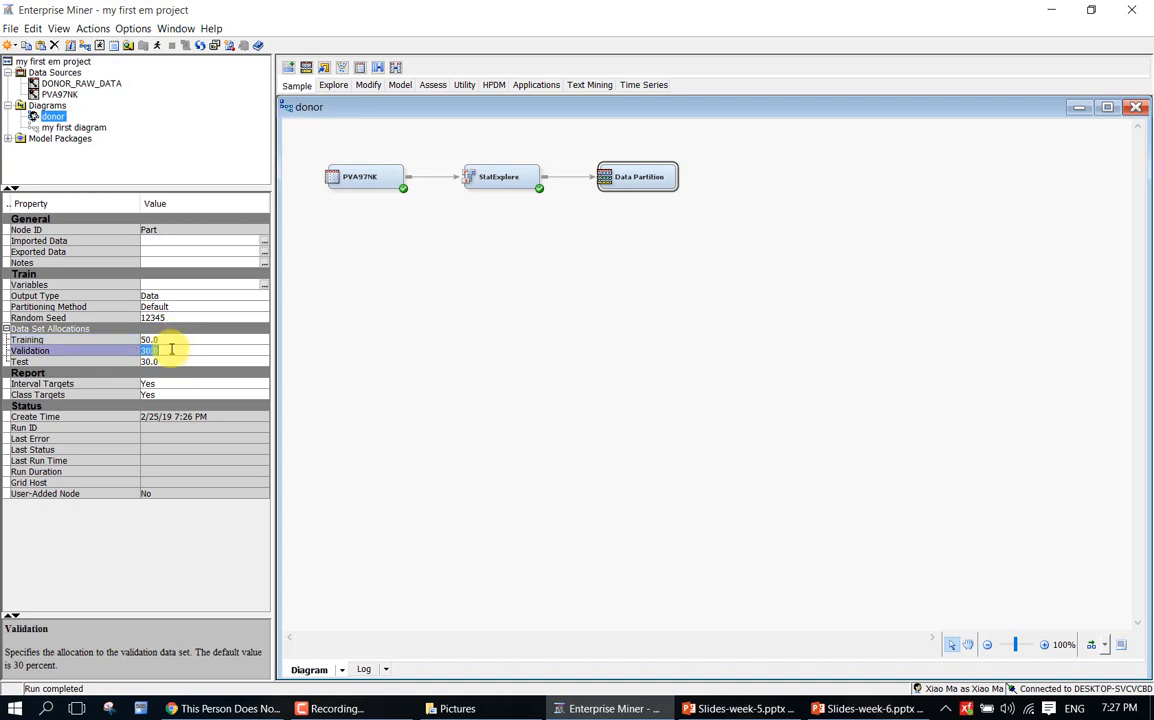
{"action": "type", "text": "50"}
{"action": "key", "text": "Return"}
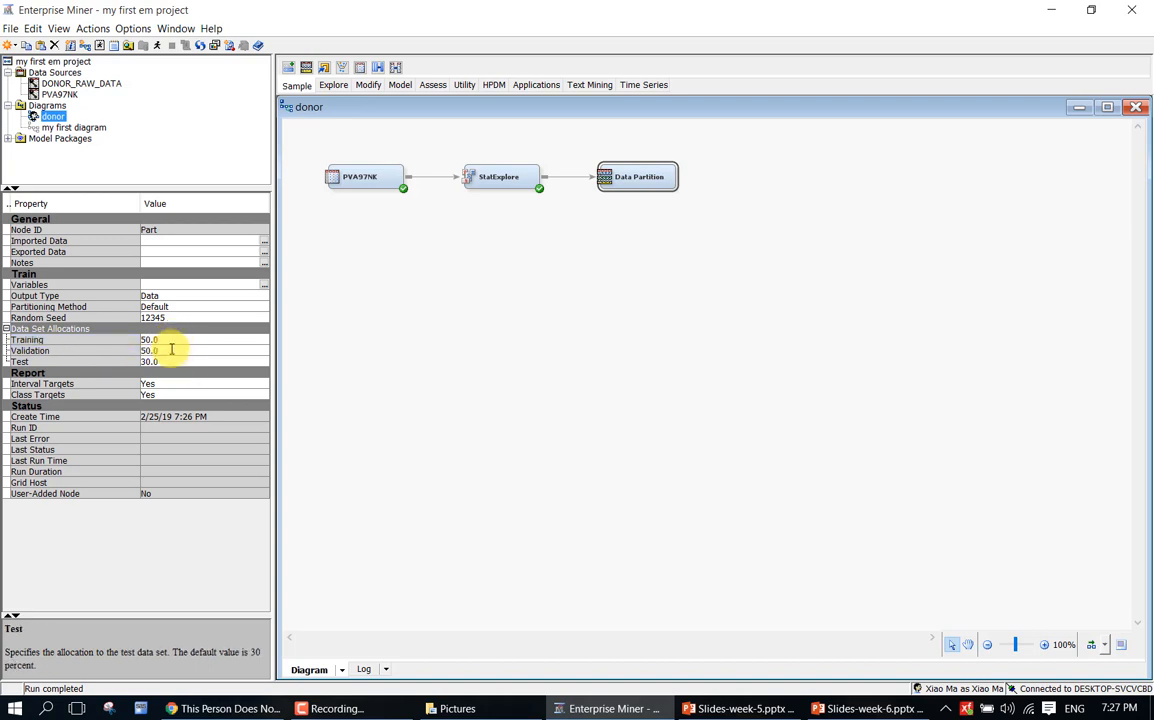
{"action": "left_click", "coordinate": [170, 362]}
{"action": "type", "text": "0"}
{"action": "key", "text": "Return"}
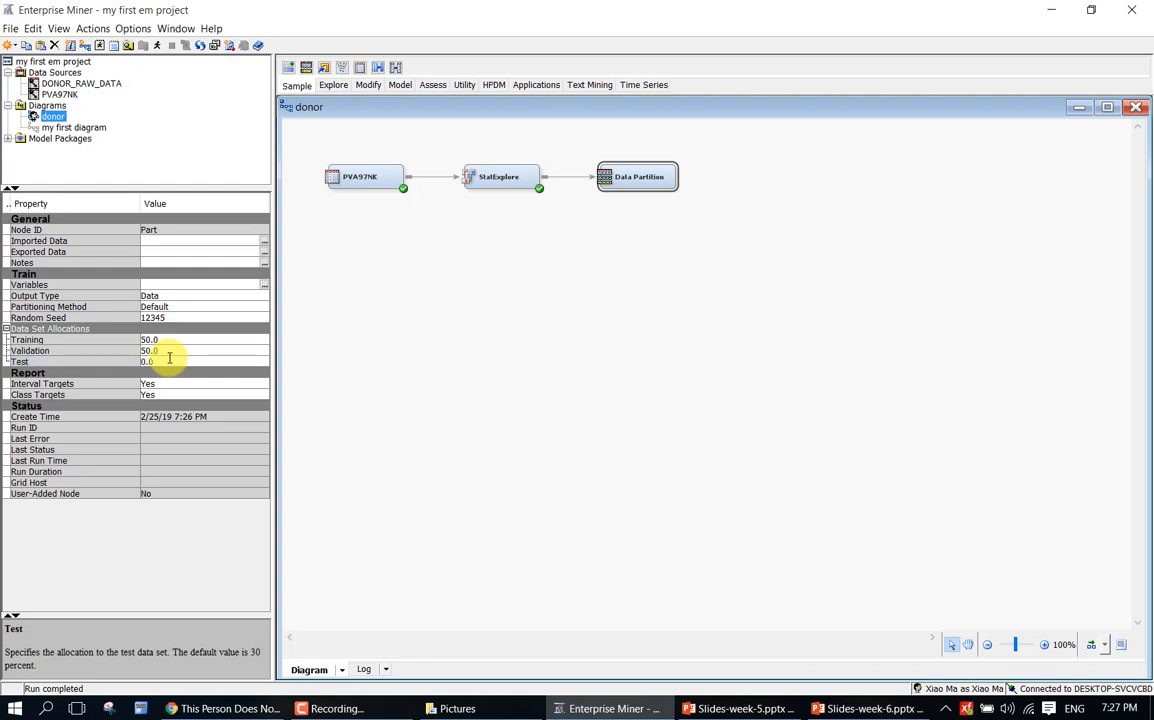
- Run the donor diagram path up to the Data Partition node
{"action": "right_click", "coordinate": [654, 177]}
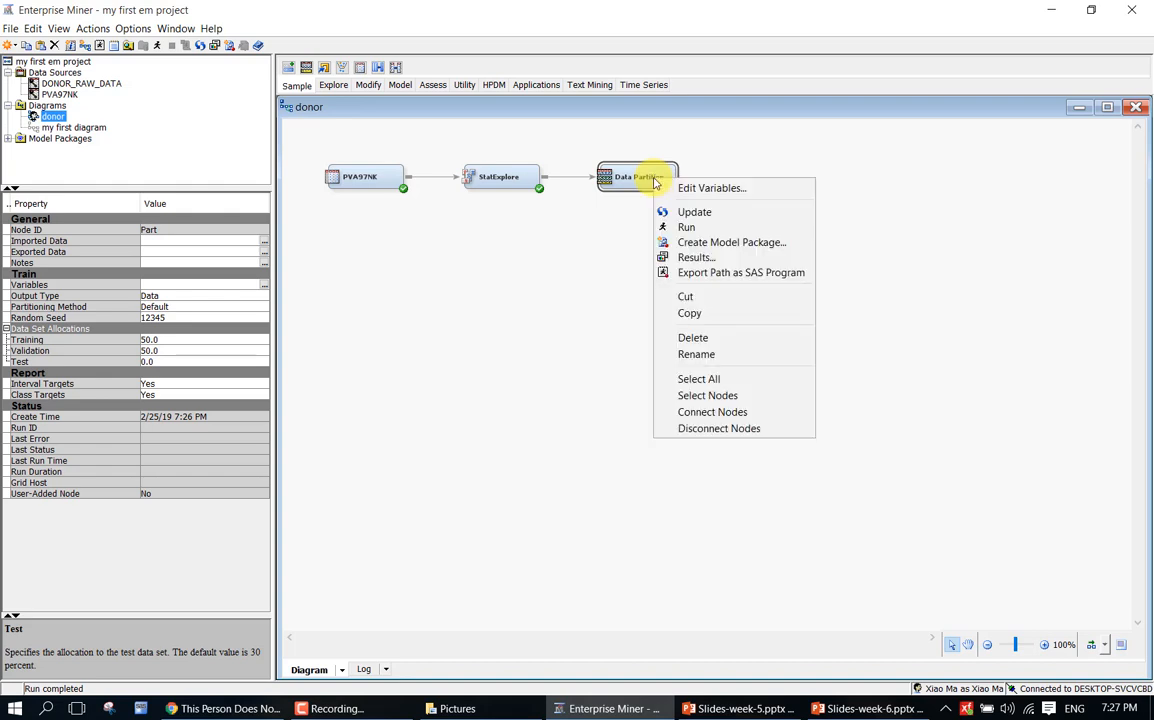
{"action": "left_click", "coordinate": [678, 229]}
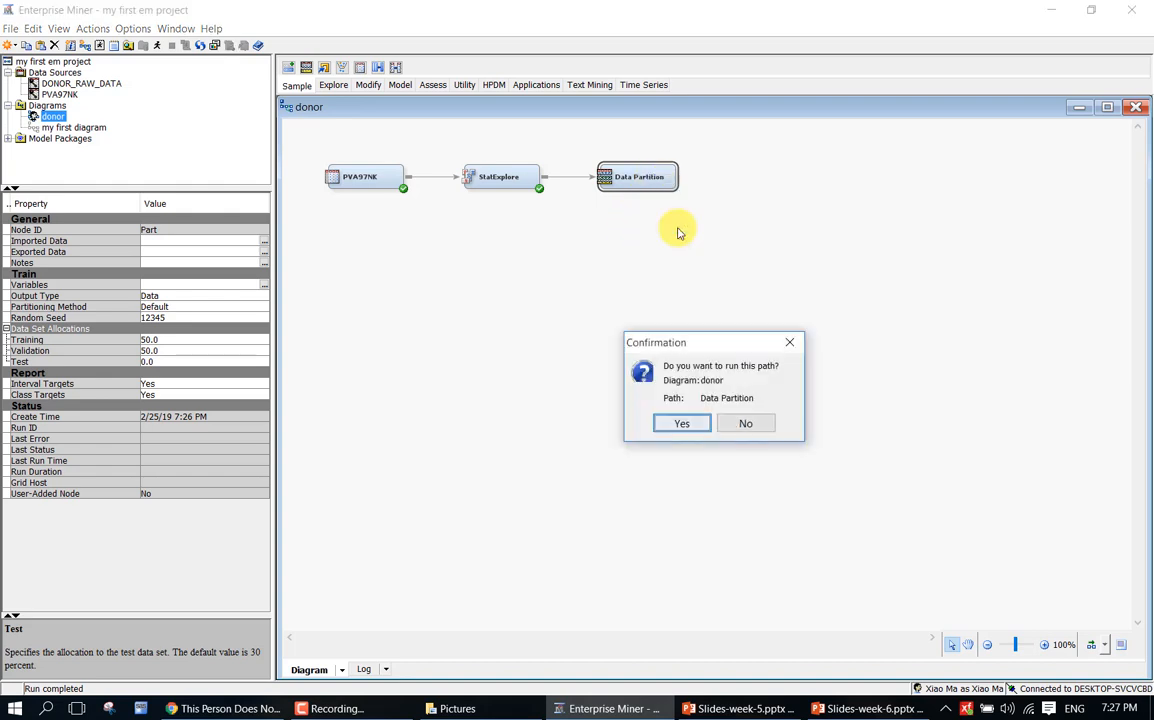
{"action": "left_click", "coordinate": [679, 423]}
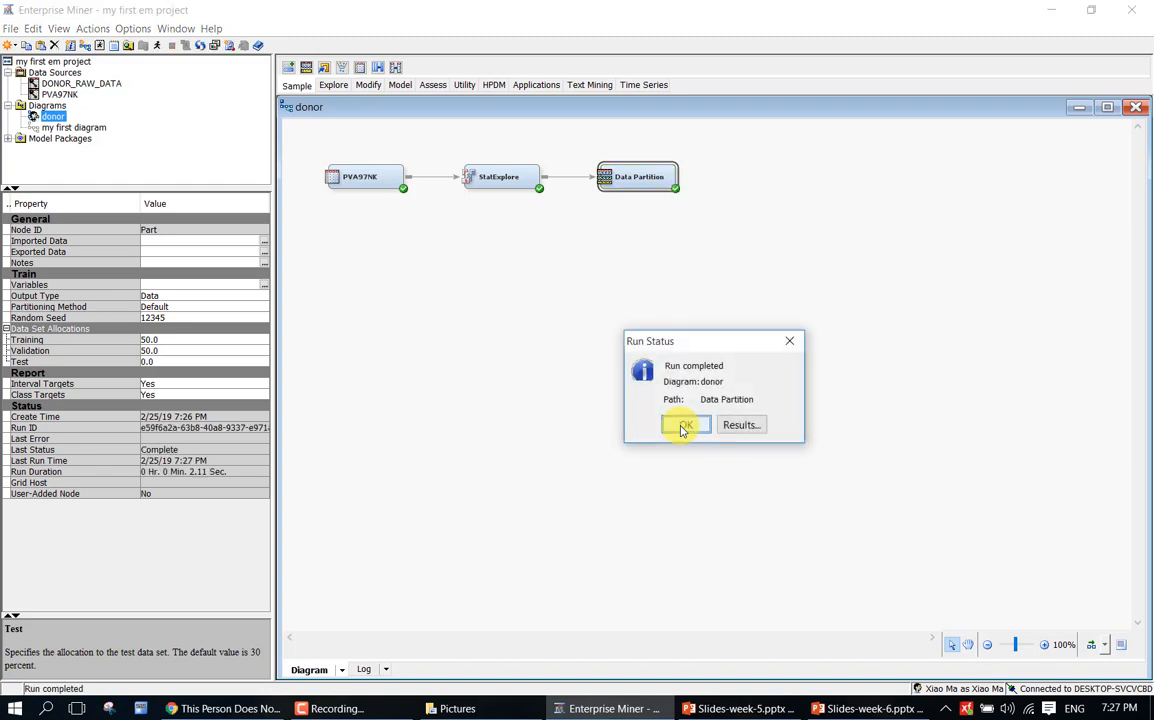
- Review the Data Partition results, including the partition summary and class target statistics for each data set, and close the results window
{"action": "left_click", "coordinate": [735, 427]}
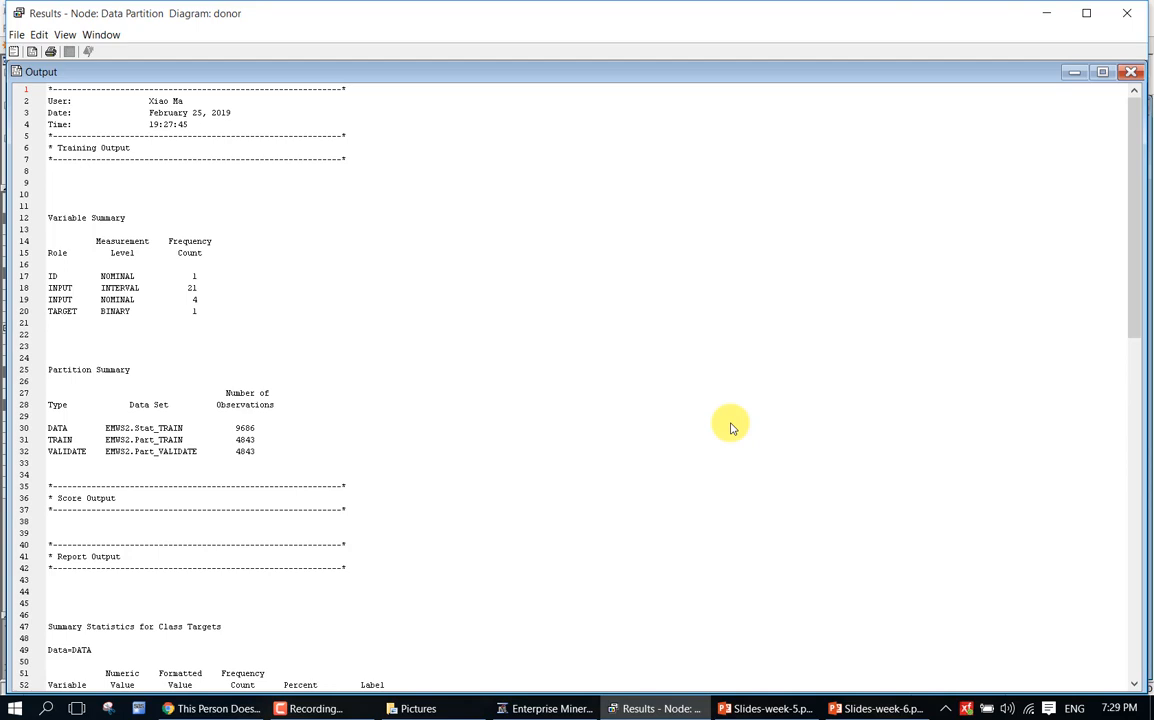
{"action": "scroll", "coordinate": [634, 430], "scroll_direction": "down", "scroll_amount": 11}
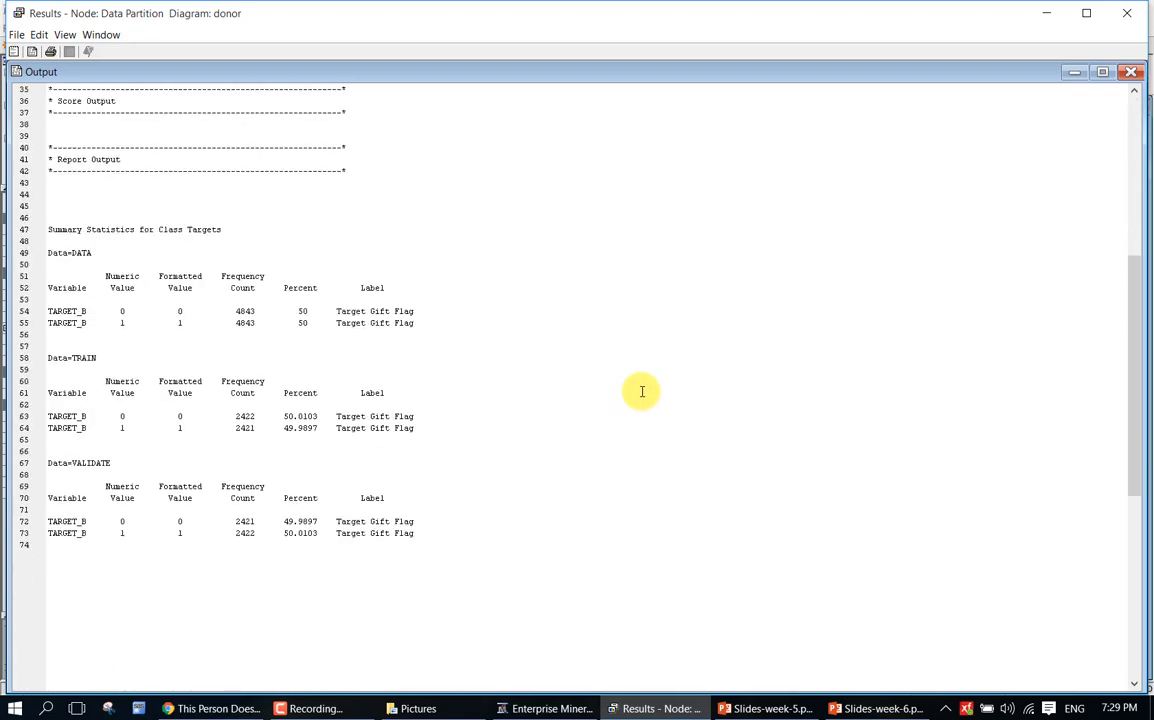
{"action": "scroll", "coordinate": [642, 391], "scroll_direction": "down", "scroll_amount": 2}
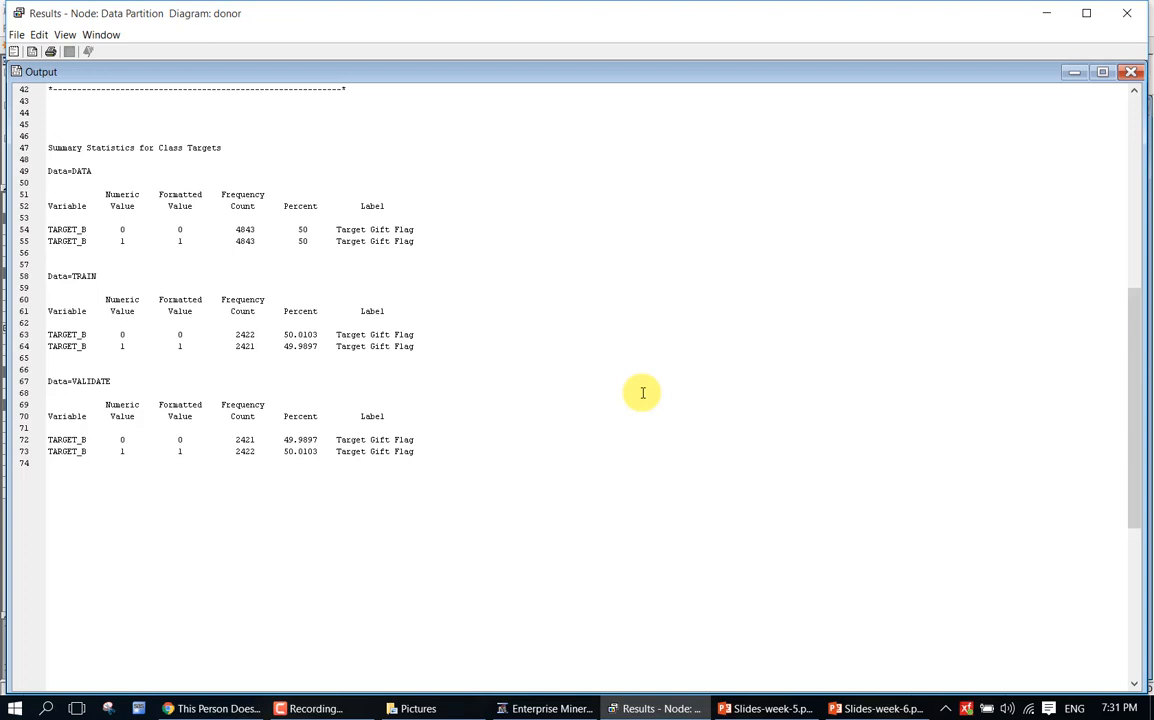
{"action": "left_click", "coordinate": [1127, 13]}
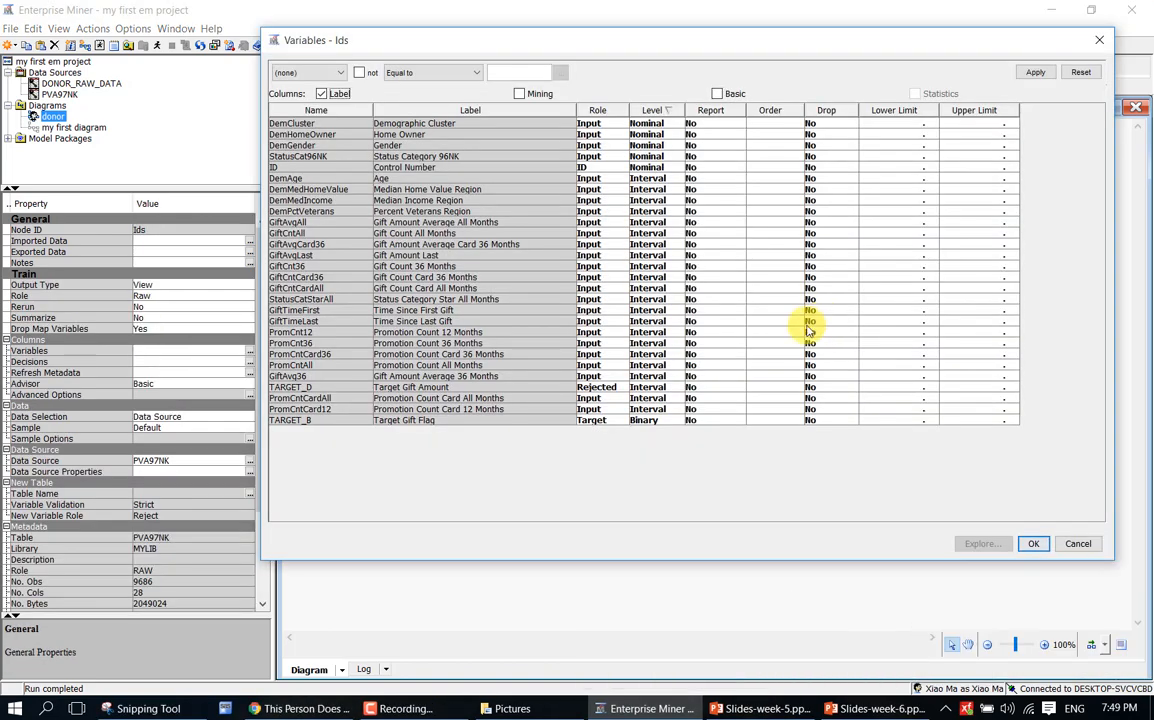
- Close the PVA97NK variable list and add an MBR model node connected after Data Partition
{"action": "left_click", "coordinate": [1030, 544]}
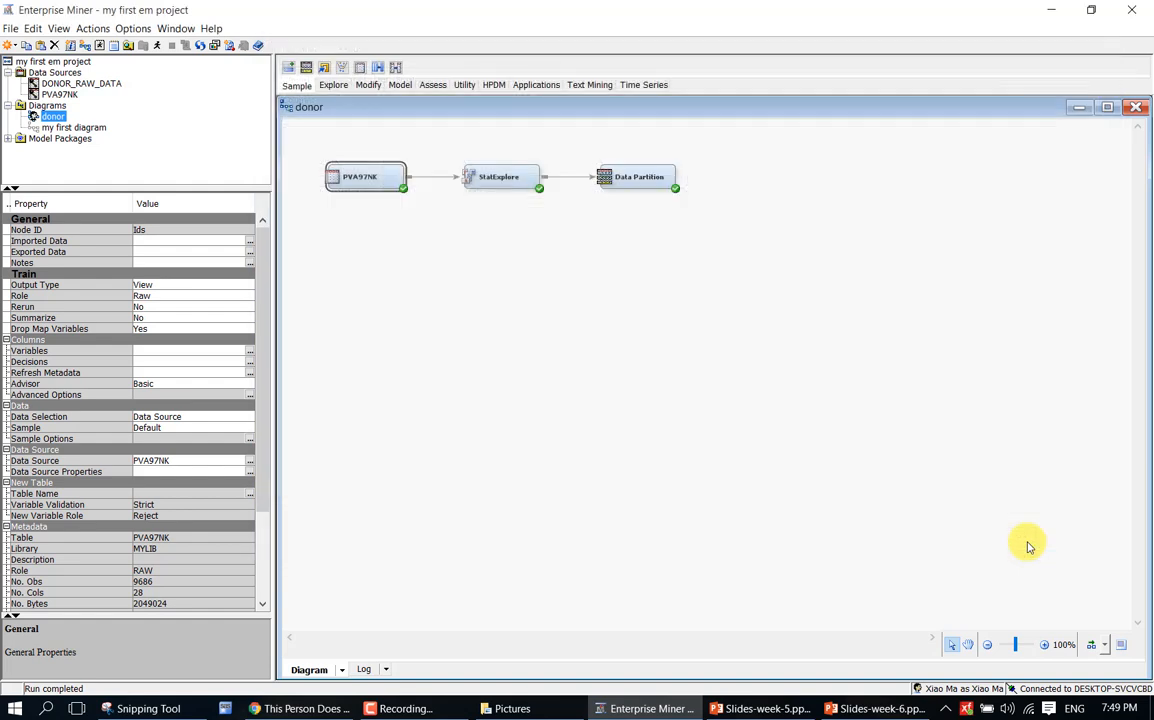
{"action": "left_click", "coordinate": [659, 174]}
{"action": "left_click", "coordinate": [685, 252]}
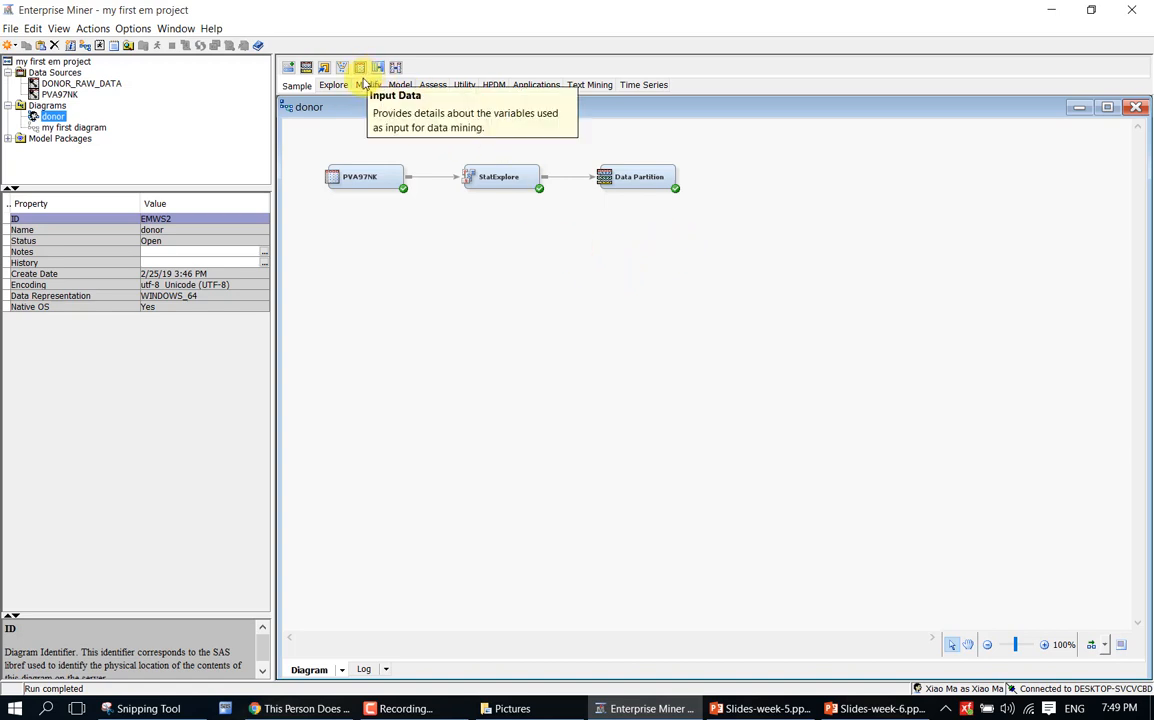
{"action": "left_click", "coordinate": [395, 87]}
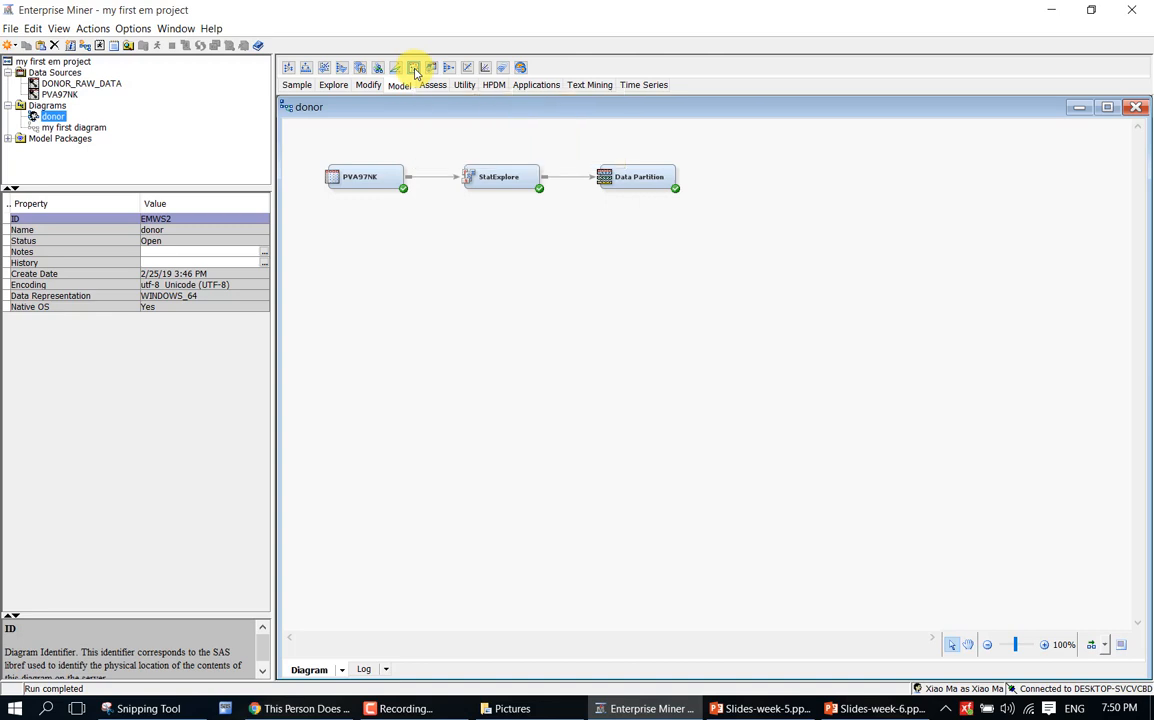
{"action": "mouse_move", "coordinate": [415, 72]}
{"action": "left_mouse_down"}
{"action": "mouse_move", "coordinate": [792, 226]}
{"action": "mouse_move", "coordinate": [729, 175]}
{"action": "mouse_move", "coordinate": [755, 176]}
{"action": "left_mouse_up"}
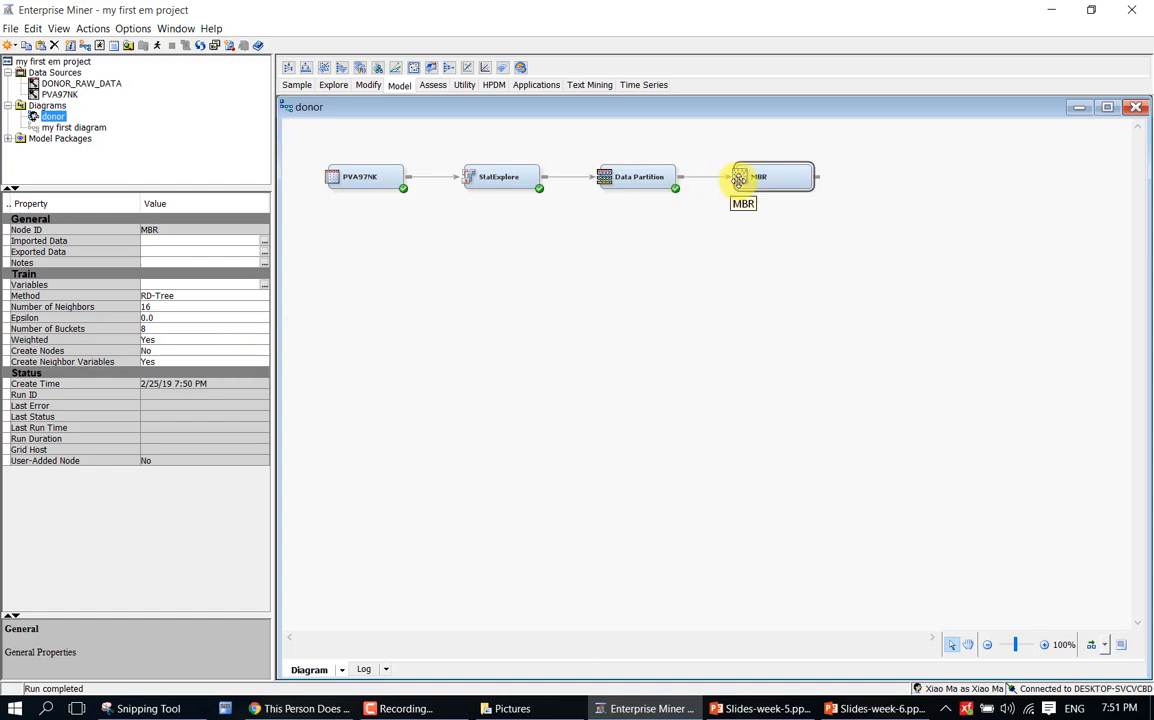
- Set the MBR node's Number of Neighbors to 4
{"action": "left_click", "coordinate": [739, 180]}
{"action": "left_click", "coordinate": [170, 307]}
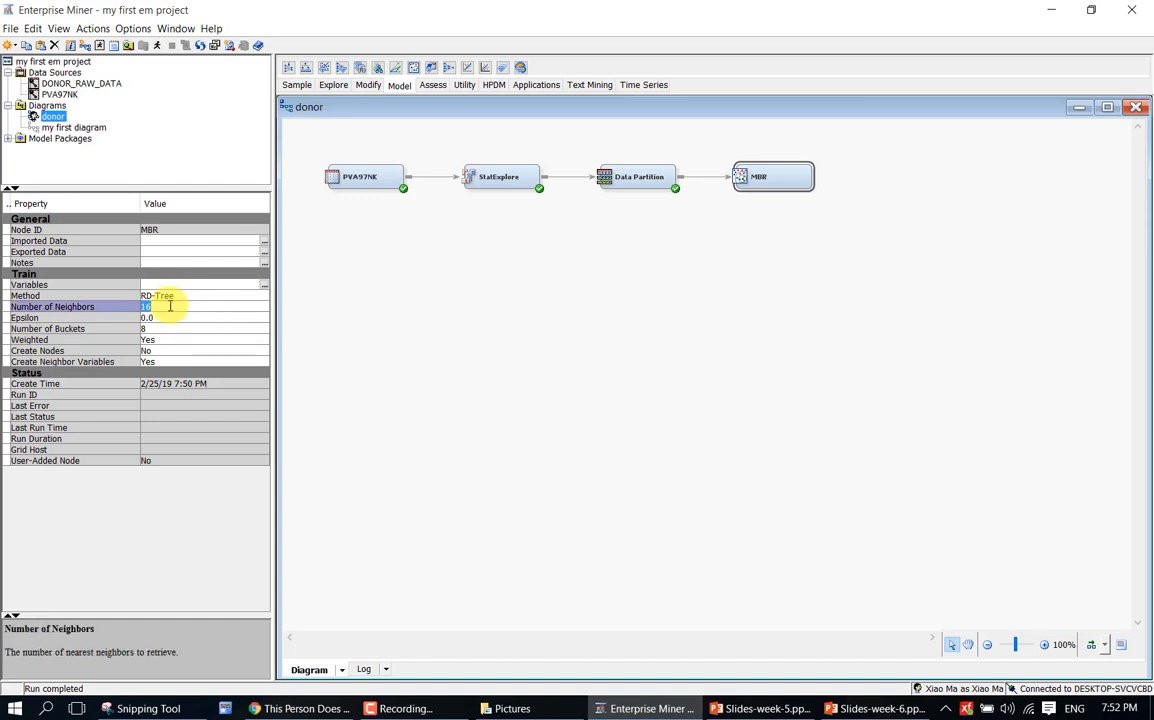
{"action": "type", "text": "4"}
{"action": "left_click", "coordinate": [657, 293]}
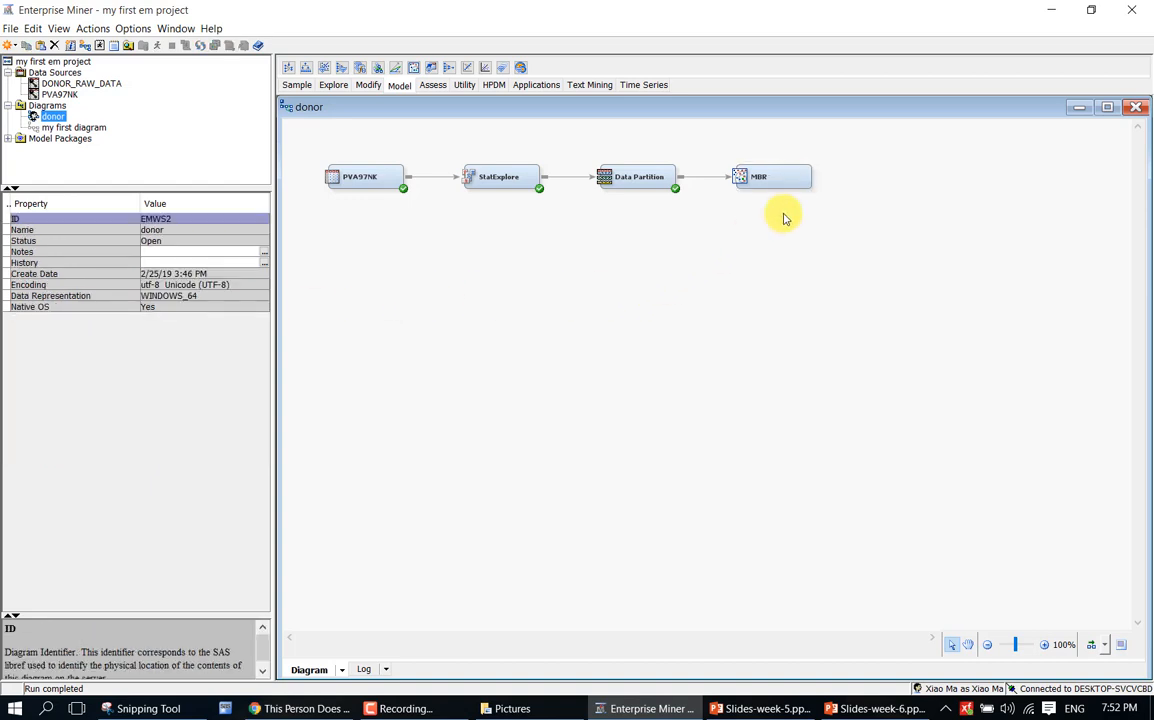
- Delete the link between Data Partition and MBR, and move the MBR node away to leave room for another node
{"action": "left_click", "coordinate": [791, 176]}
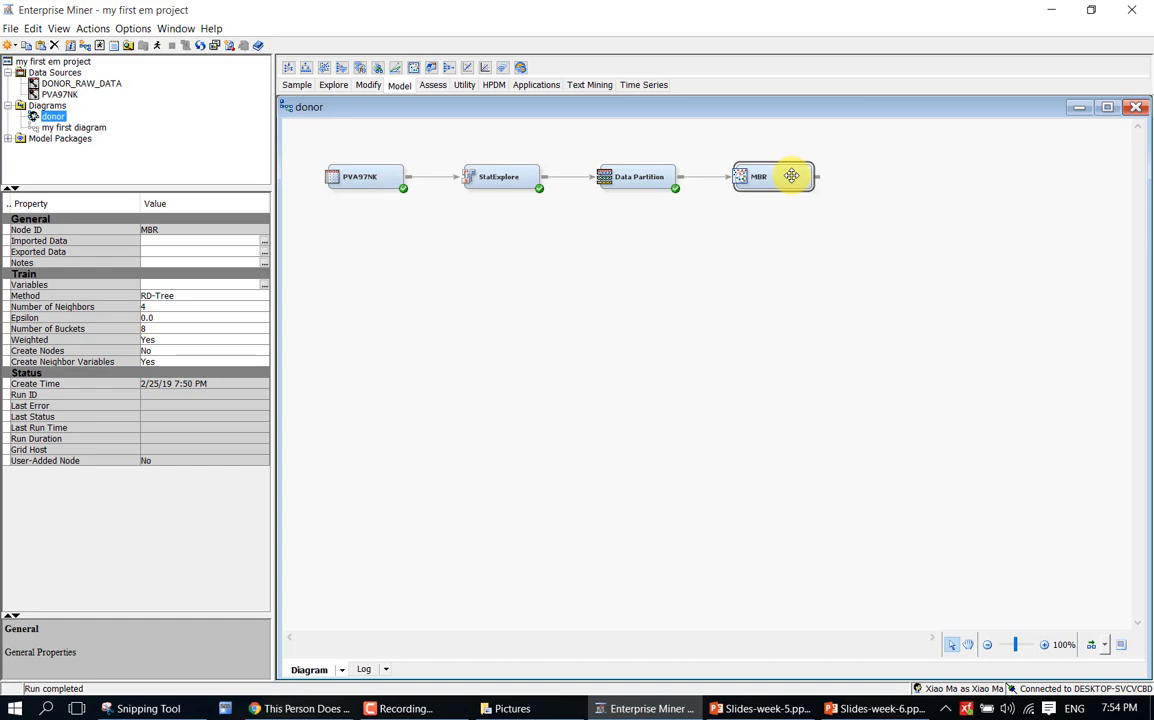
{"action": "left_click", "coordinate": [718, 178]}
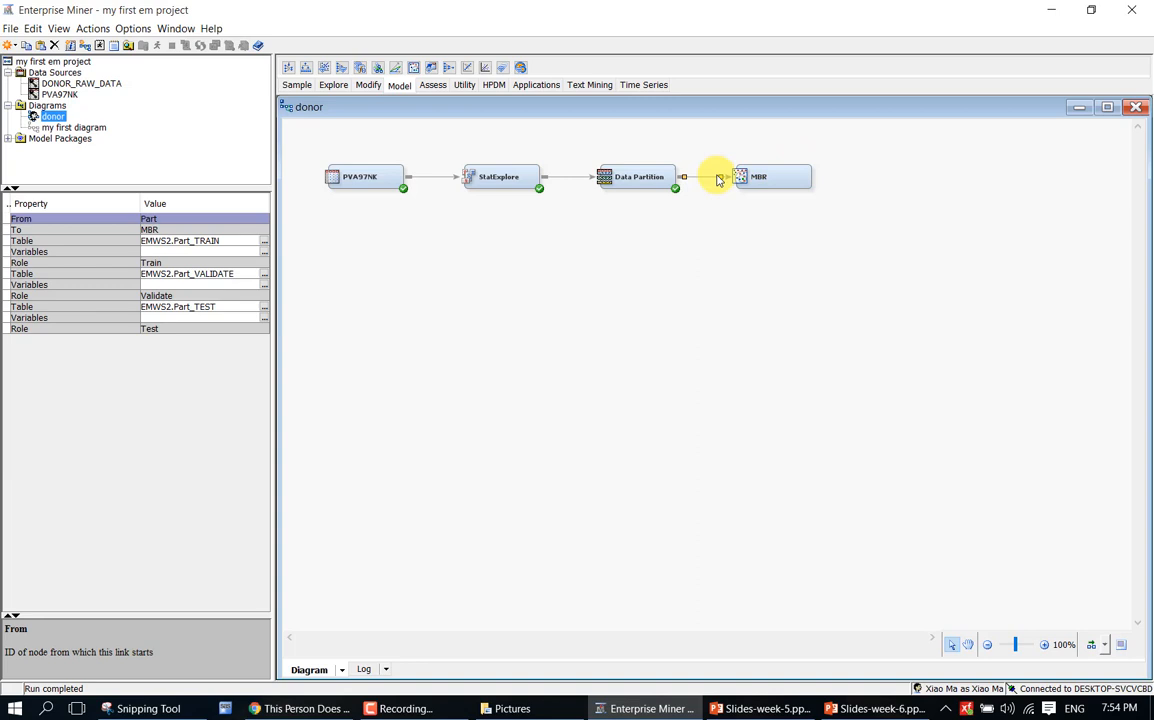
{"action": "key", "text": "Delete"}
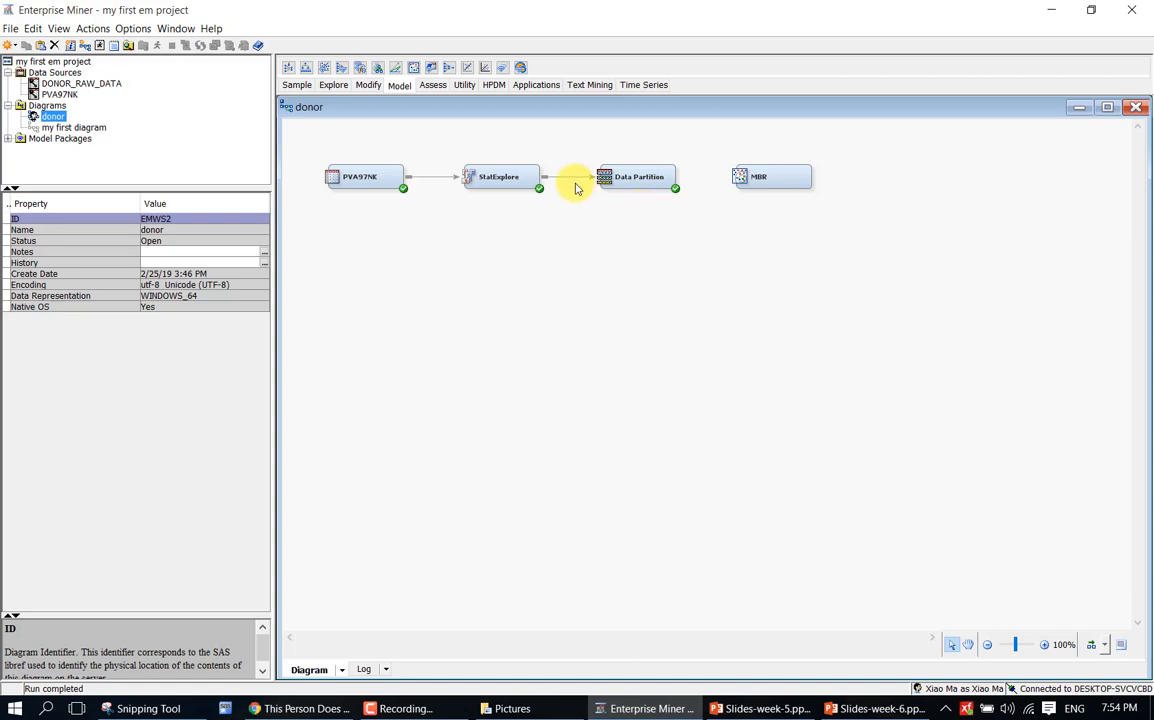
{"action": "left_click", "coordinate": [763, 177]}
{"action": "left_click_drag", "start_coordinate": [763, 177], "coordinate": [889, 179]}
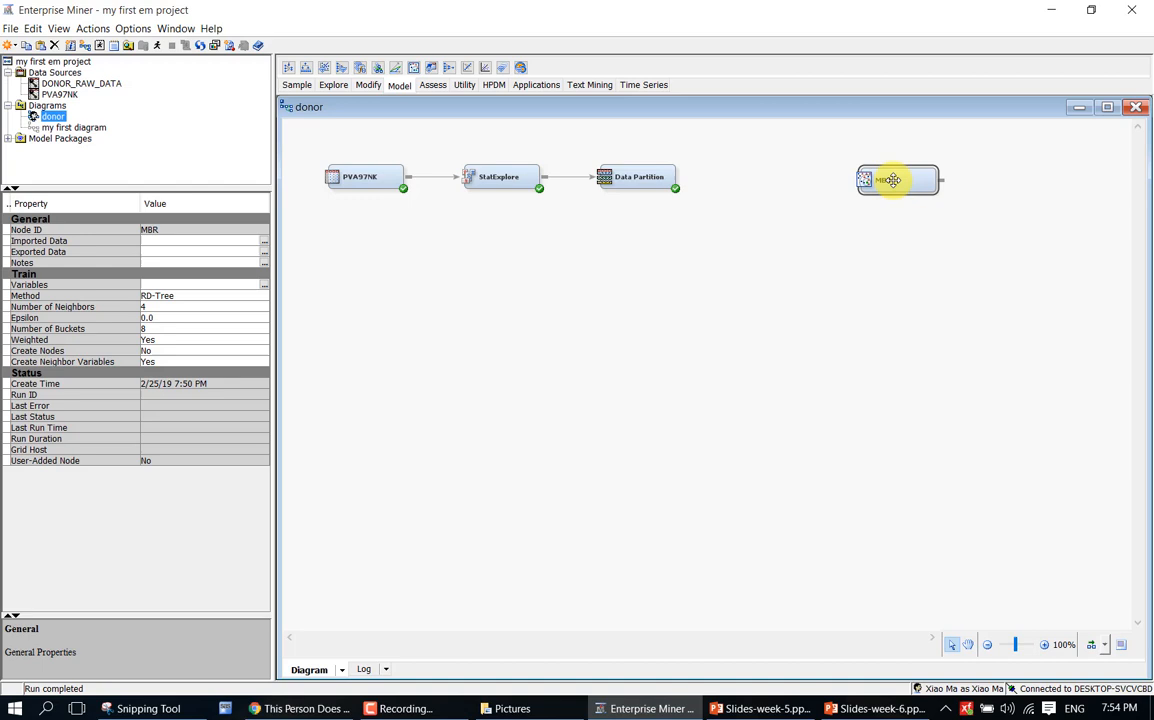
{"action": "left_click", "coordinate": [770, 193]}
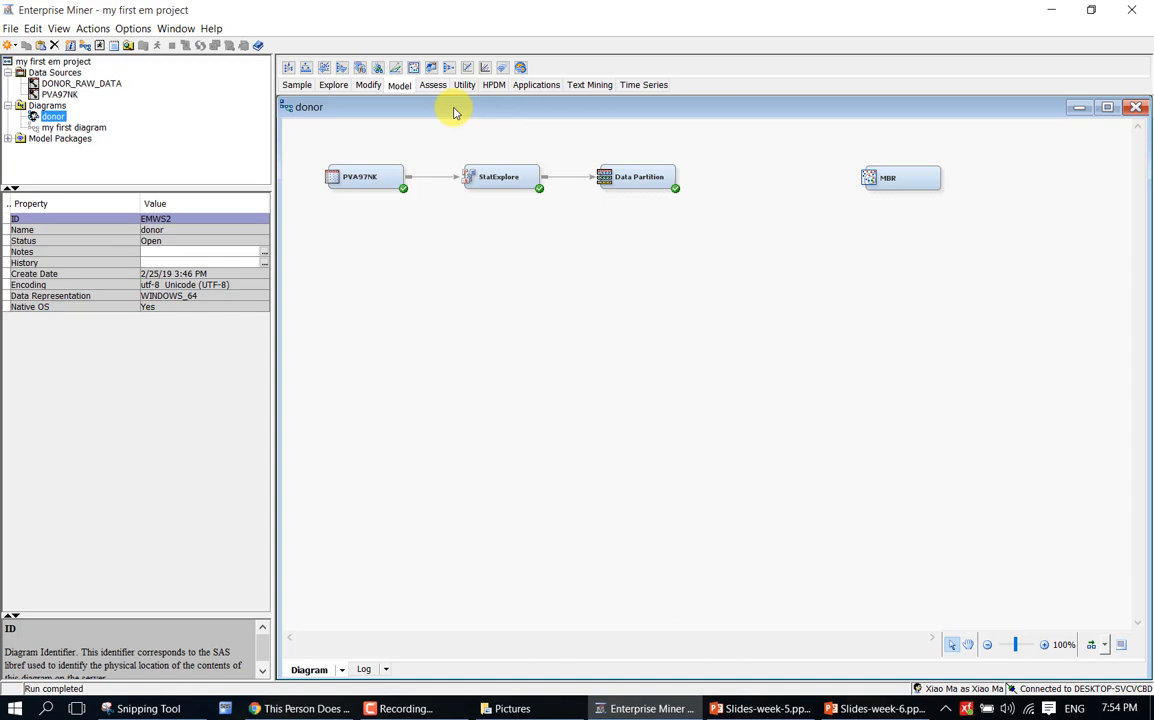
- Add a Transform Variables node between Data Partition and MBR, link it to both nodes, and align the flow
{"action": "left_click", "coordinate": [368, 86]}
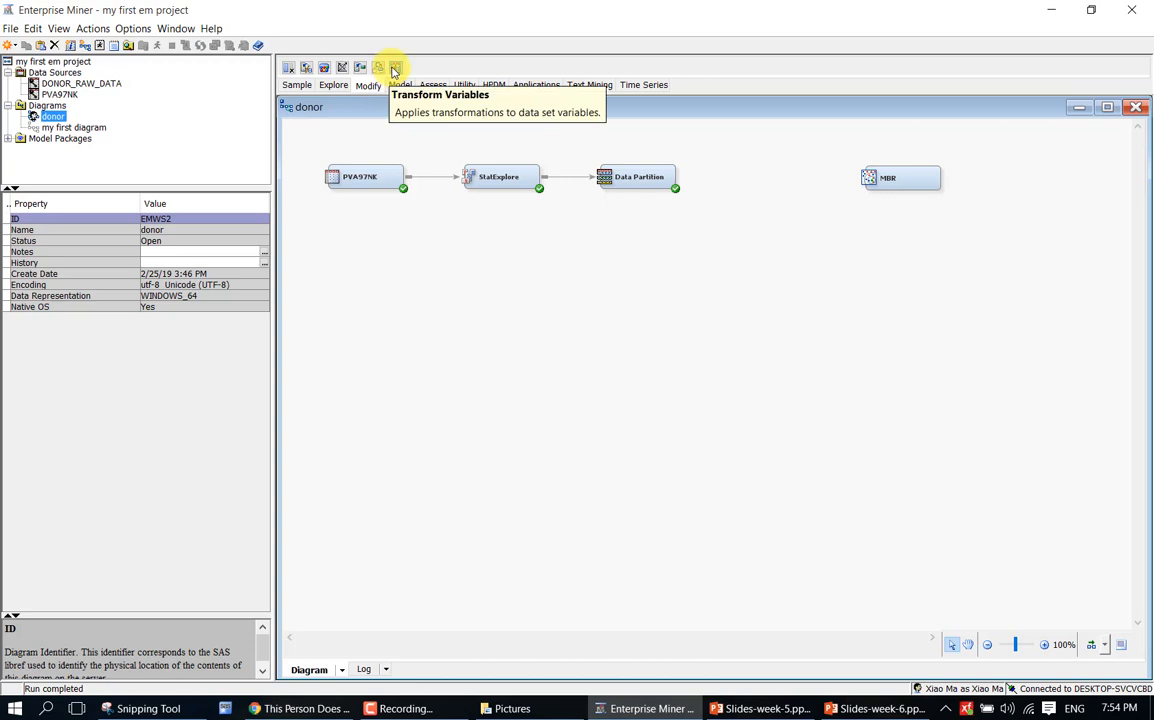
{"action": "mouse_move", "coordinate": [395, 67]}
{"action": "left_mouse_down"}
{"action": "mouse_move", "coordinate": [742, 180]}
{"action": "mouse_move", "coordinate": [742, 167]}
{"action": "mouse_move", "coordinate": [890, 172]}
{"action": "left_mouse_up"}
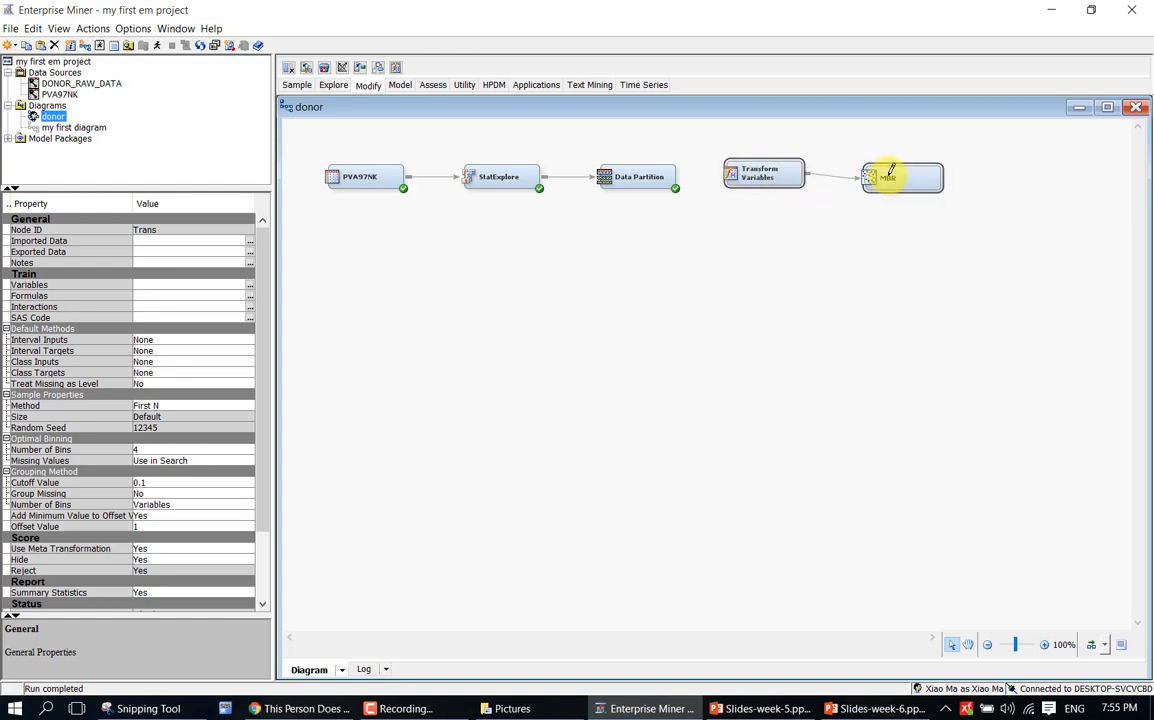
{"action": "left_click_drag", "start_coordinate": [668, 172], "coordinate": [745, 172]}
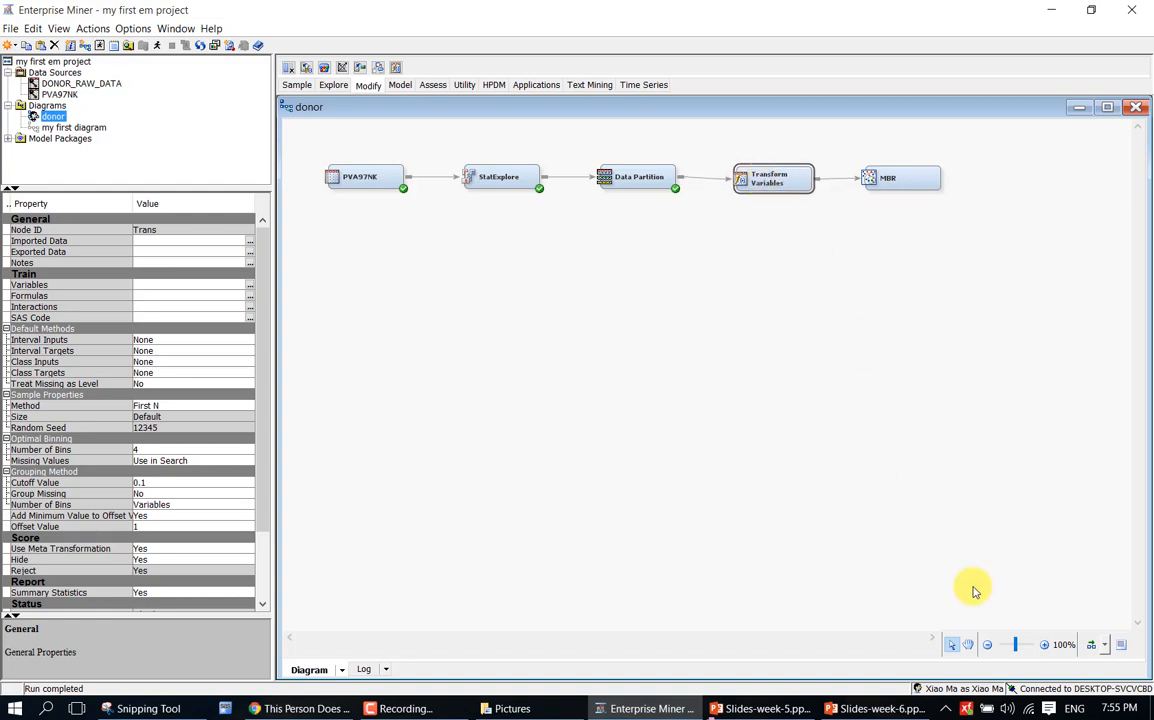
{"action": "left_click_drag", "start_coordinate": [904, 182], "coordinate": [911, 181]}
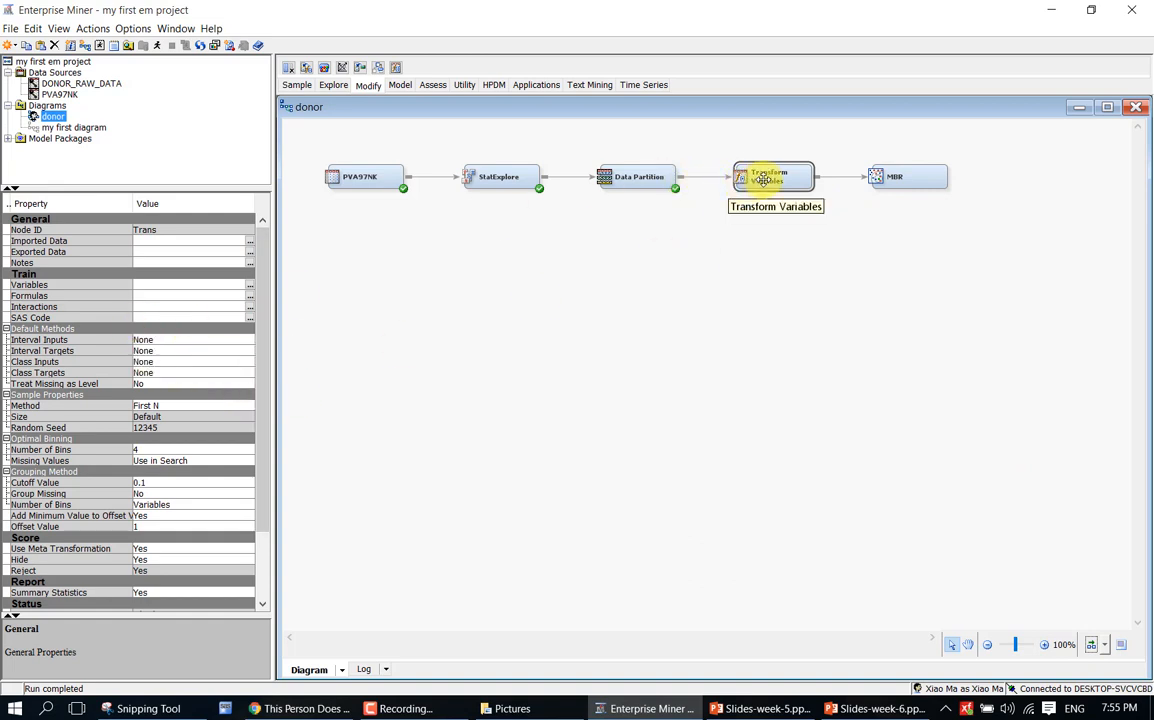
- Set the Transform Variables default method for Interval Inputs to Range
{"action": "left_click", "coordinate": [173, 344]}
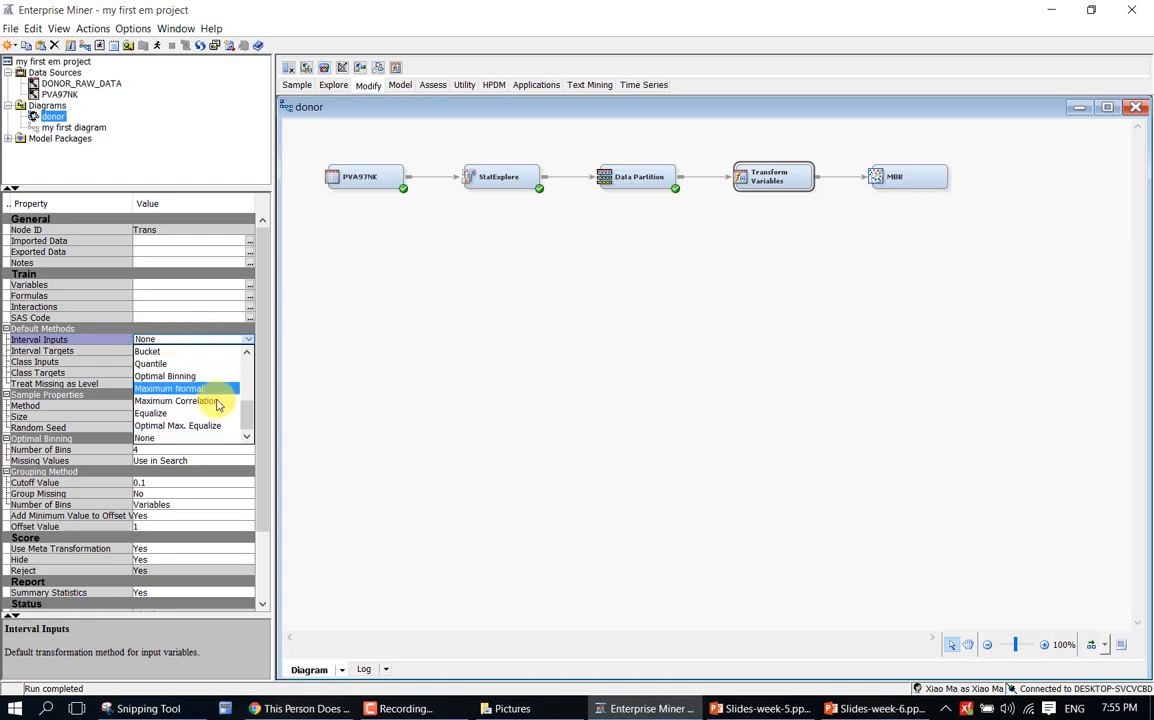
{"action": "scroll", "coordinate": [250, 405], "scroll_direction": "up", "scroll_amount": 2}
{"action": "scroll", "coordinate": [250, 402], "scroll_direction": "down", "scroll_amount": 1}
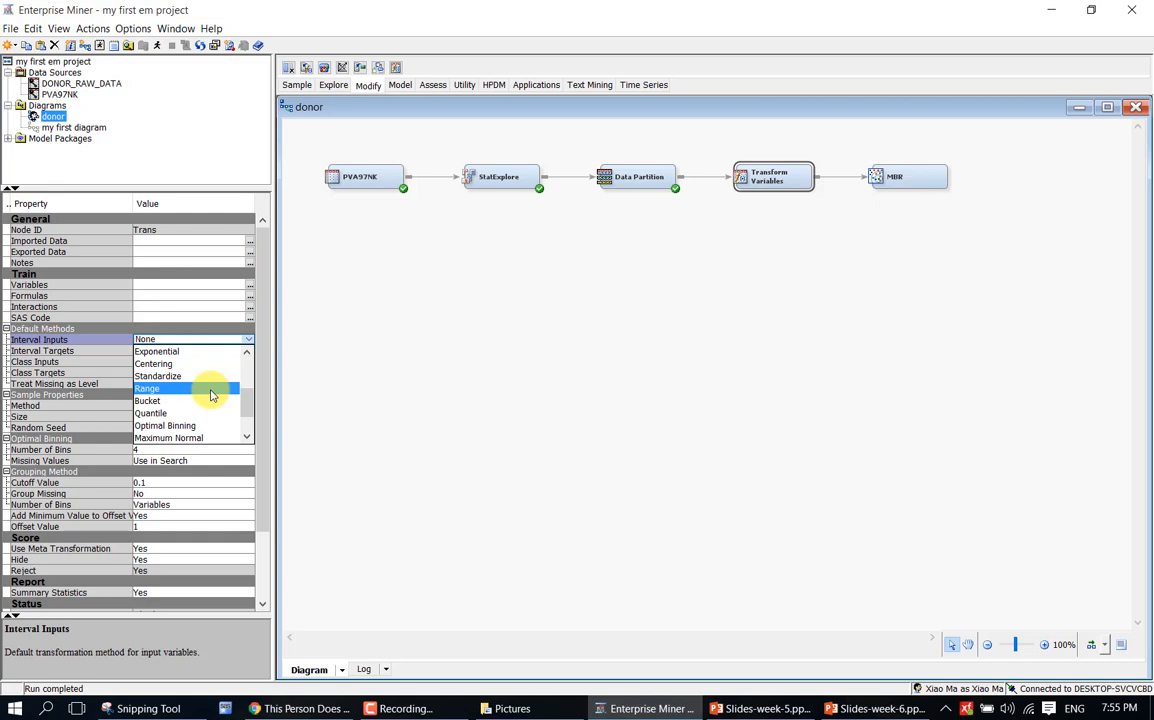
{"action": "left_click", "coordinate": [211, 395]}
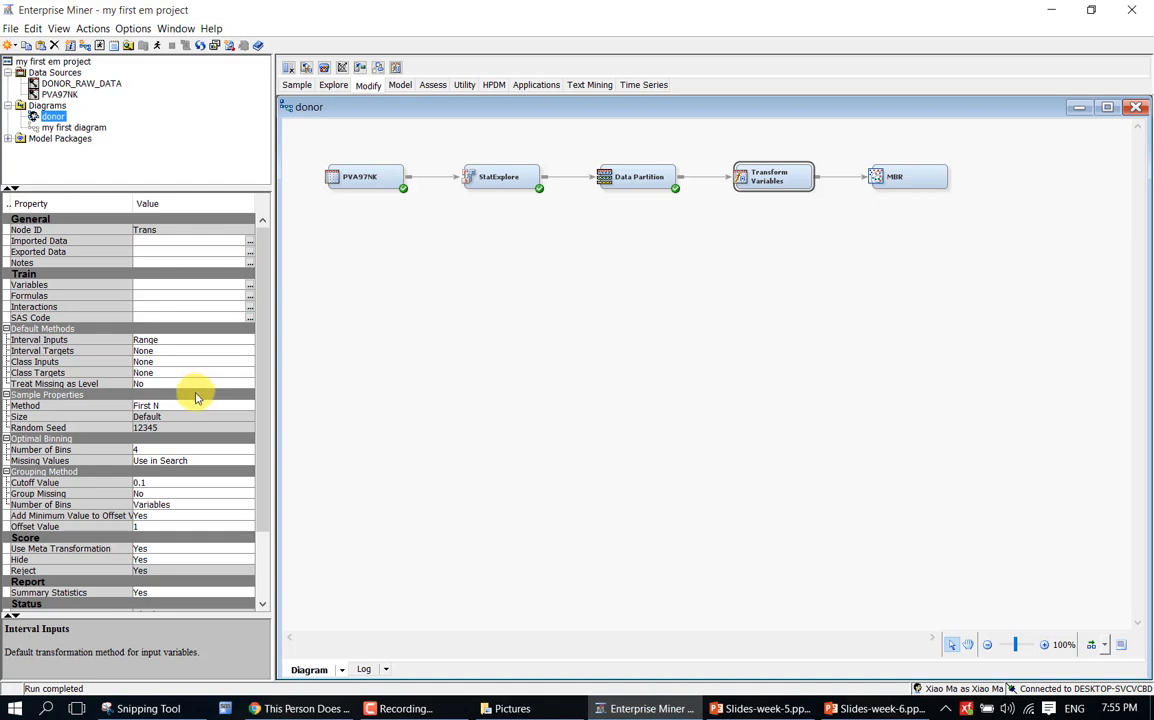
- Set the Transform Variables sample method to Random and the sample size to Max
{"action": "left_click", "coordinate": [168, 407]}
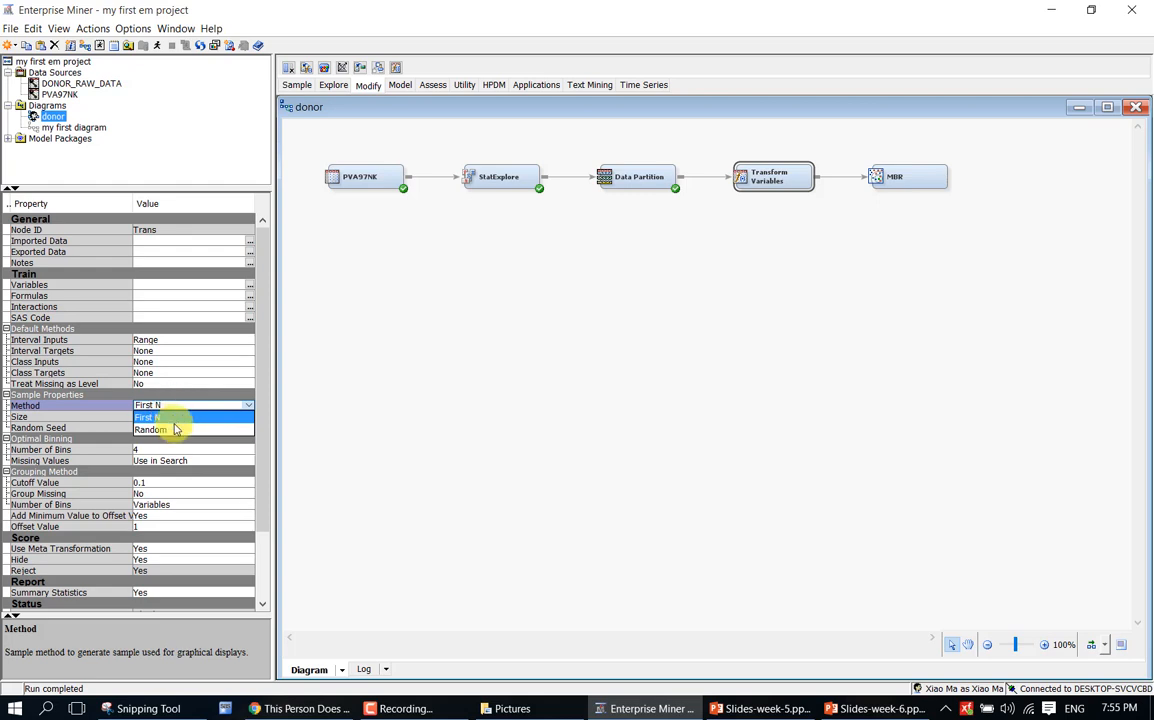
{"action": "left_click", "coordinate": [181, 430]}
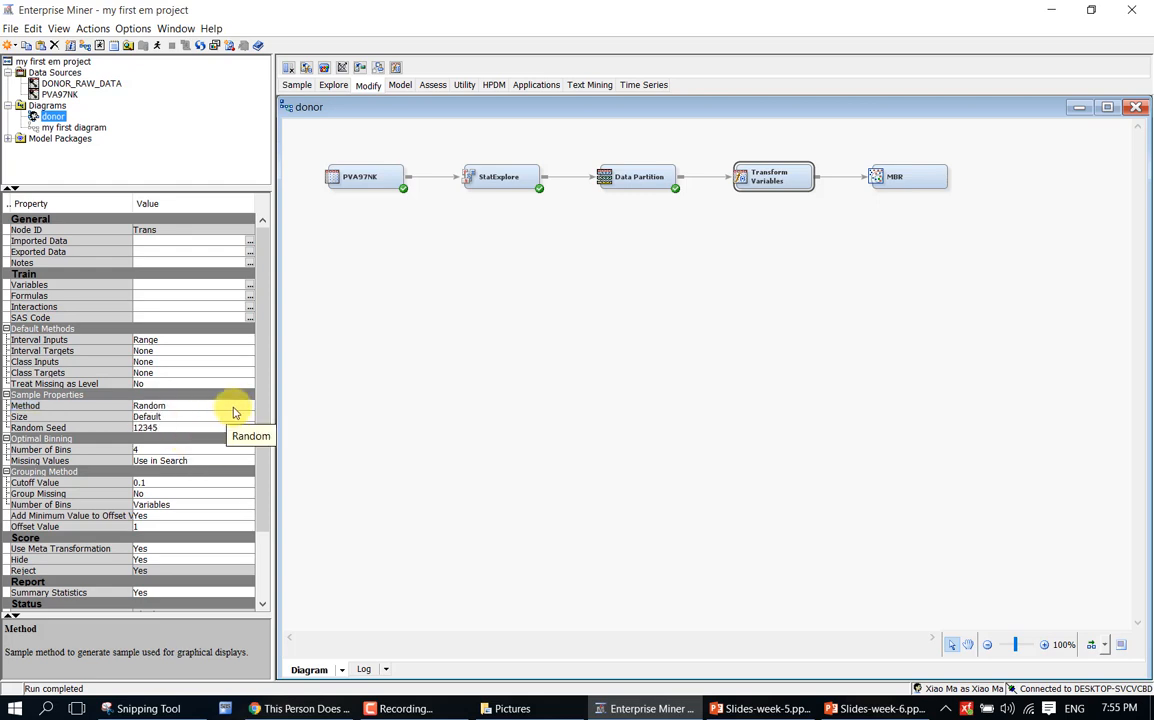
{"action": "left_click", "coordinate": [165, 416]}
{"action": "left_click", "coordinate": [165, 441]}
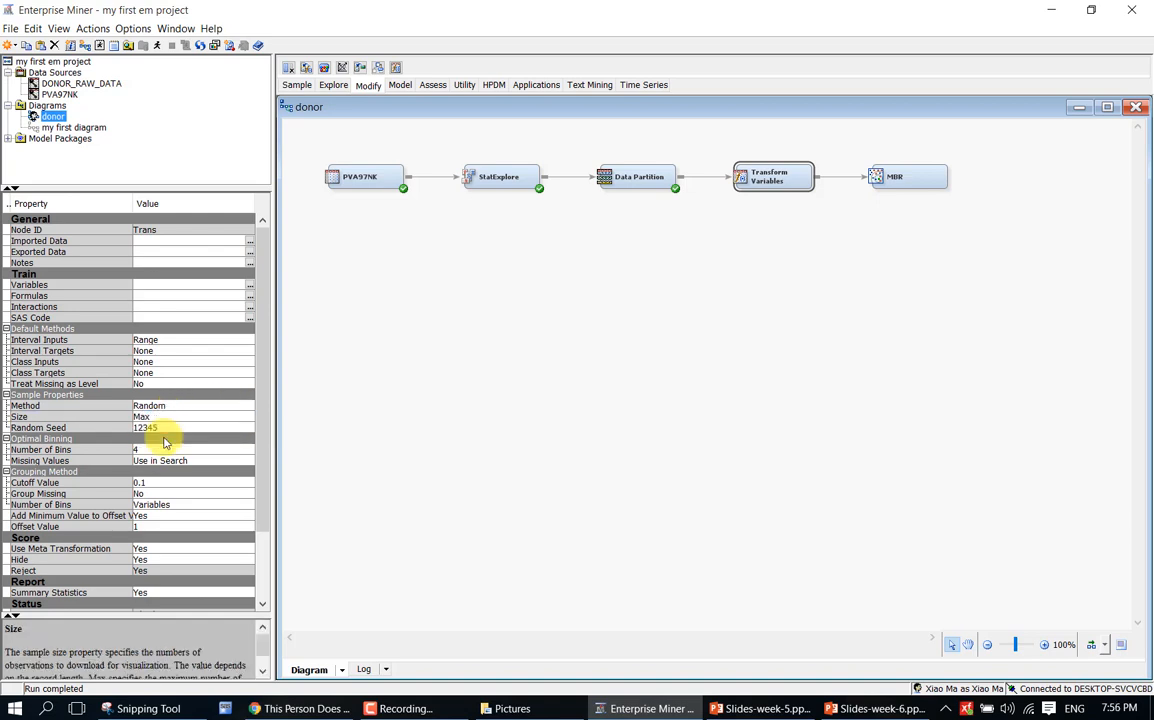
{"action": "left_click", "coordinate": [789, 181]}
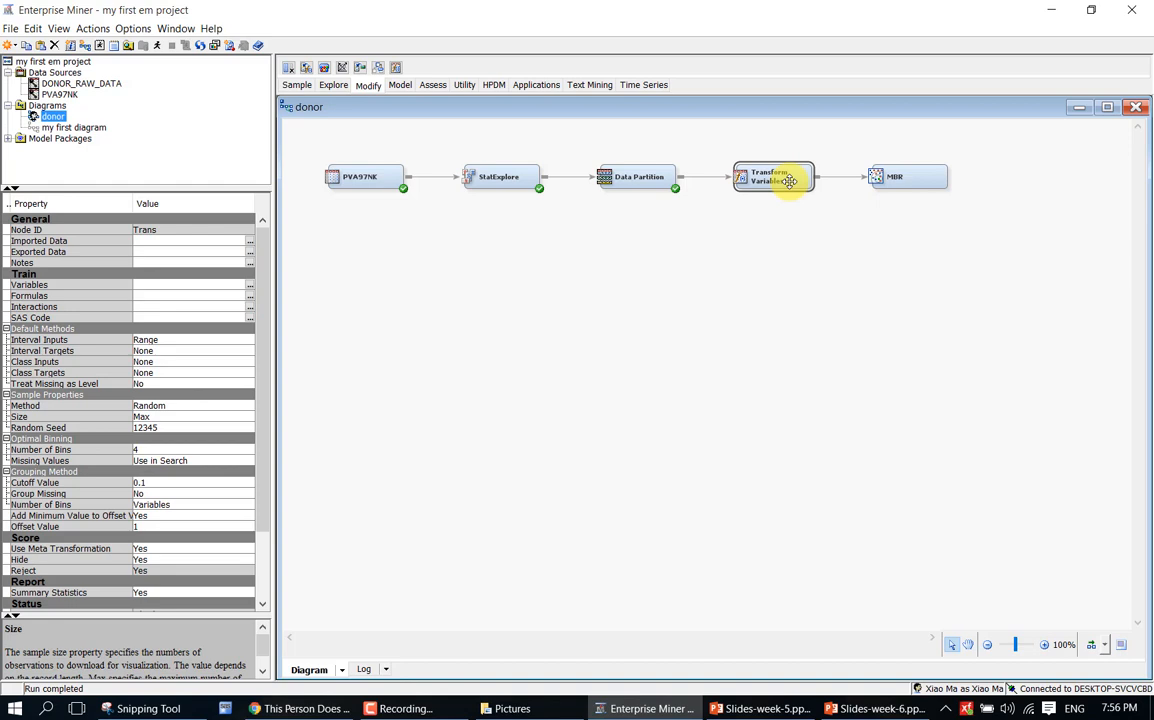
- Run the donor diagram path up to the MBR node and dismiss the run status message
{"action": "right_click", "coordinate": [927, 173]}
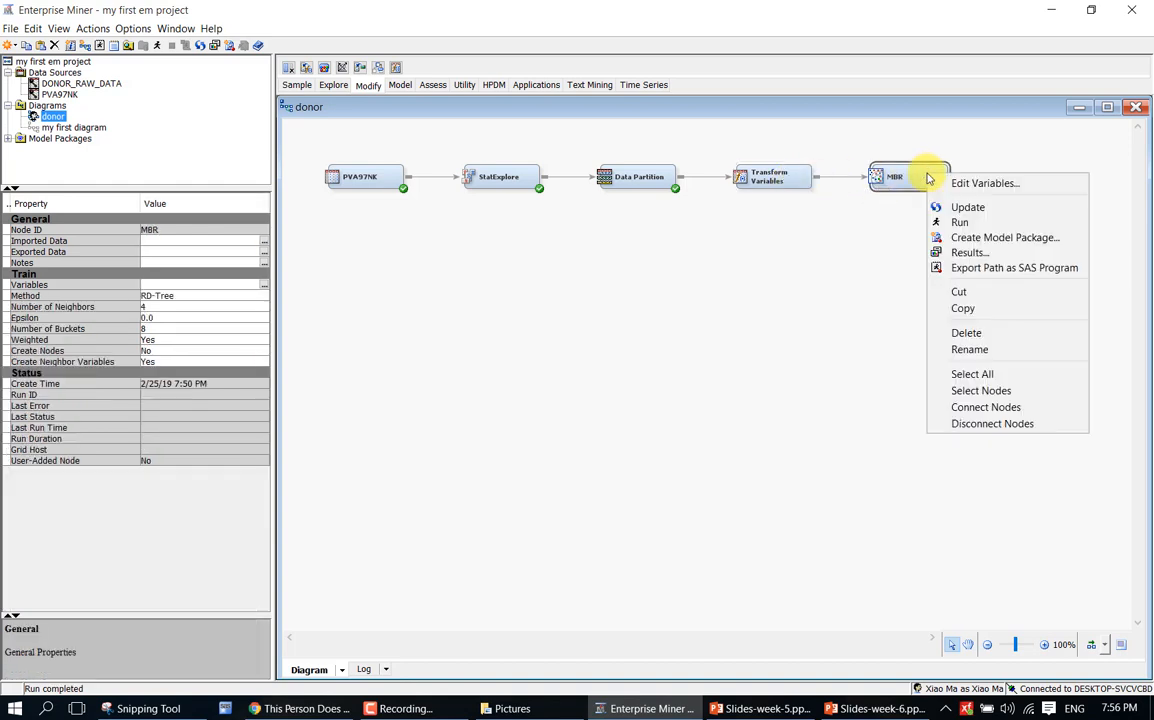
{"action": "left_click", "coordinate": [956, 223]}
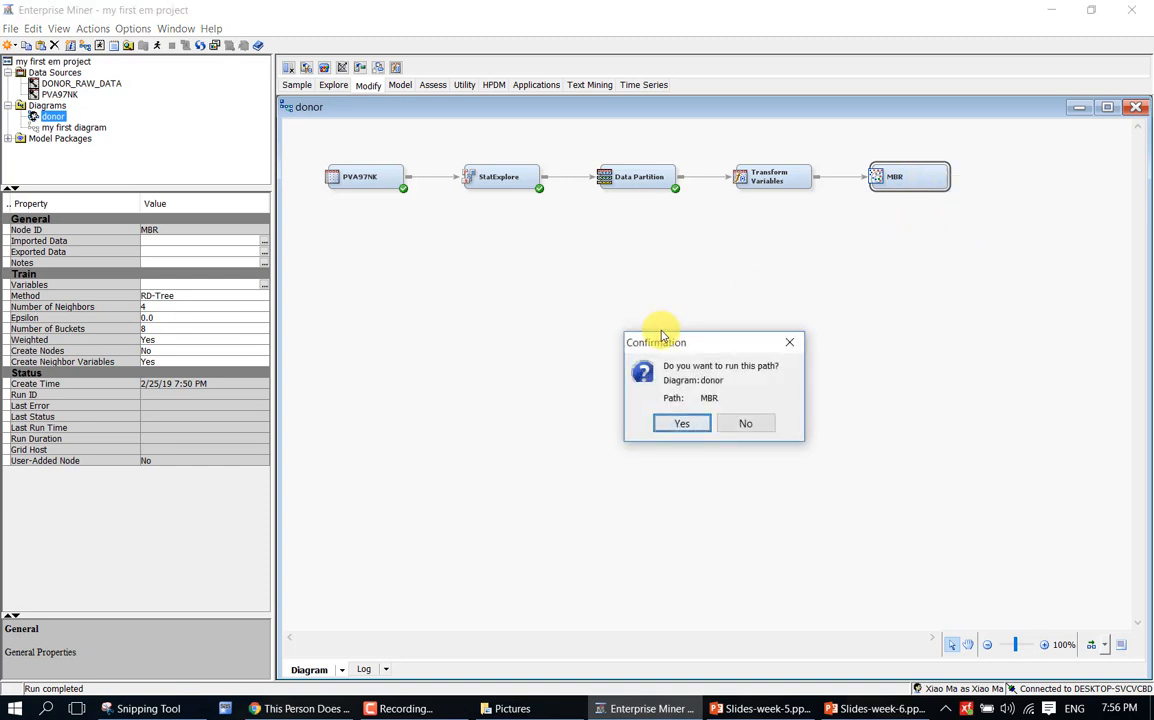
{"action": "left_click", "coordinate": [673, 424]}
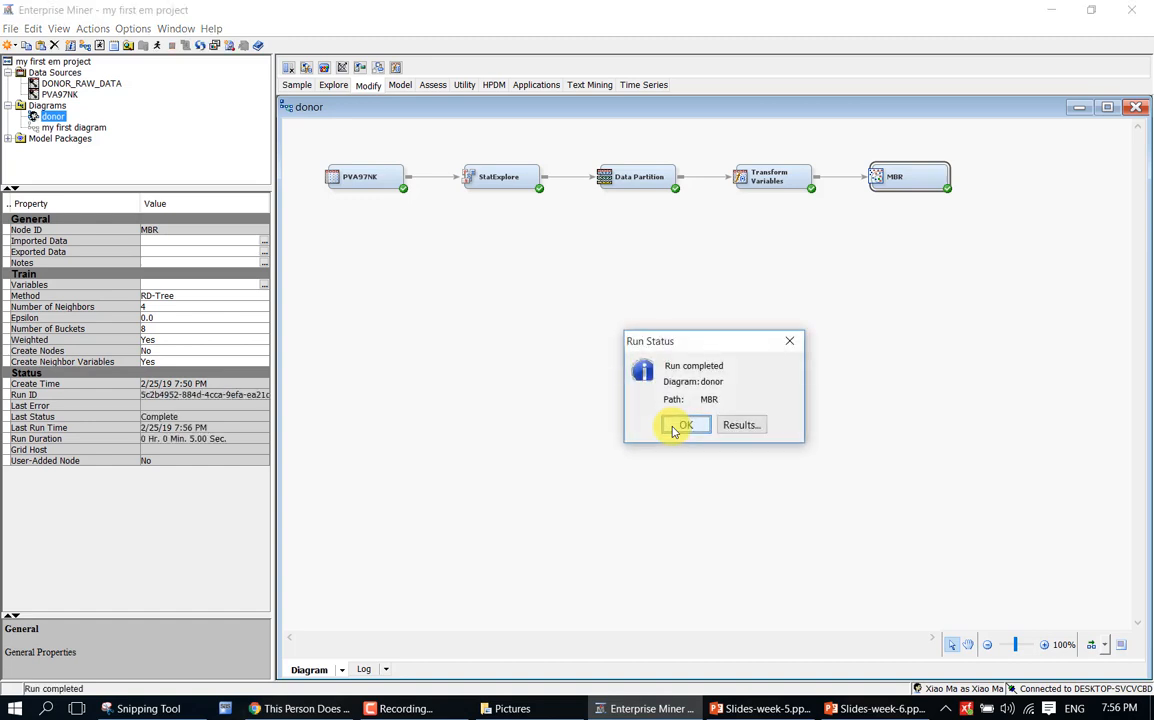
{"action": "left_click", "coordinate": [699, 425]}
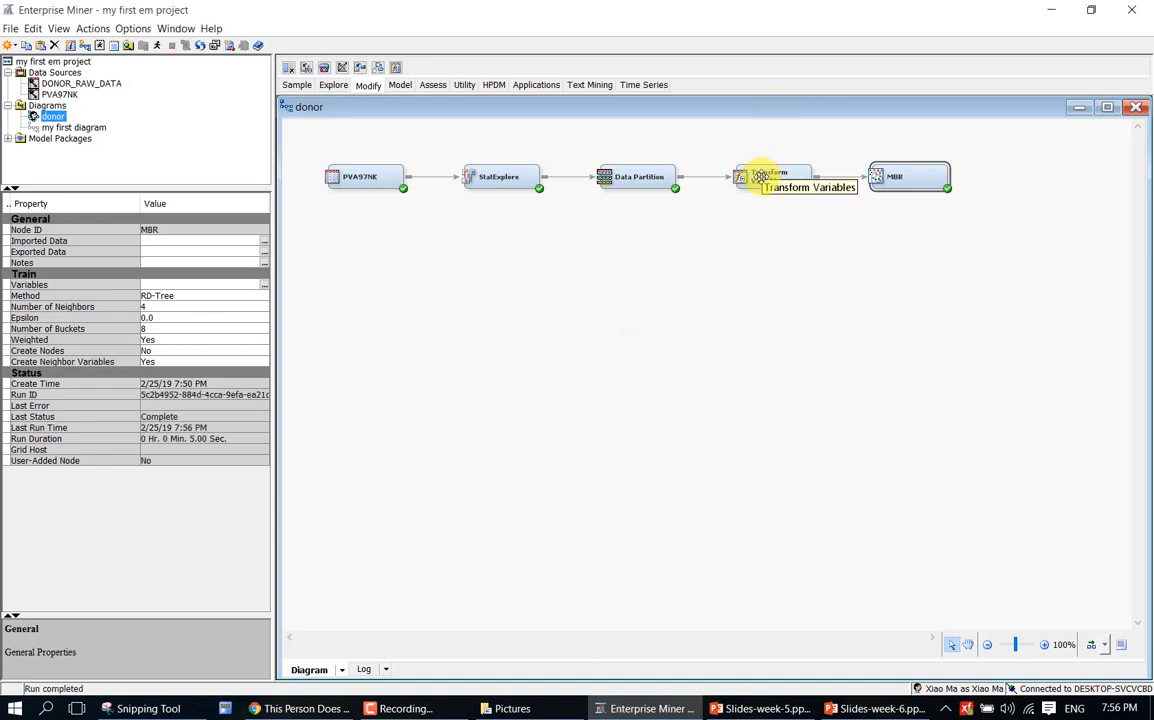
- Examine the variable list of the TRAIN data exported by Transform Variables, widening the Name column, and close the dialogs
{"action": "left_click", "coordinate": [765, 176]}
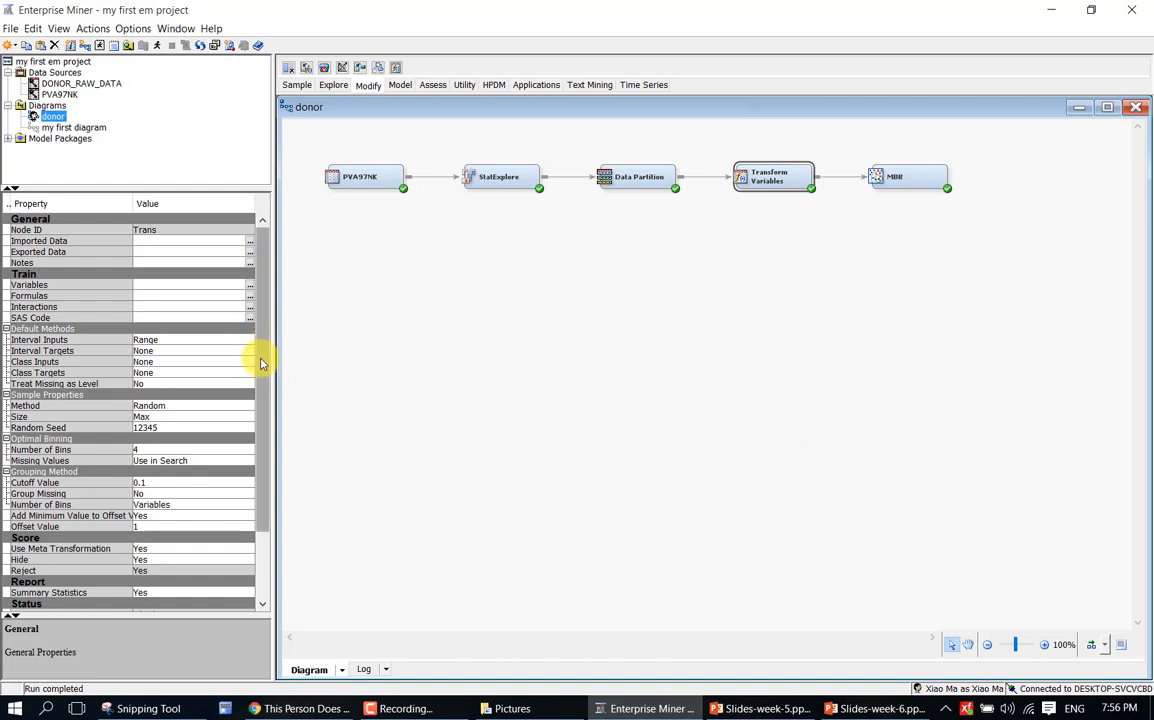
{"action": "left_click_drag", "start_coordinate": [262, 359], "coordinate": [260, 394]}
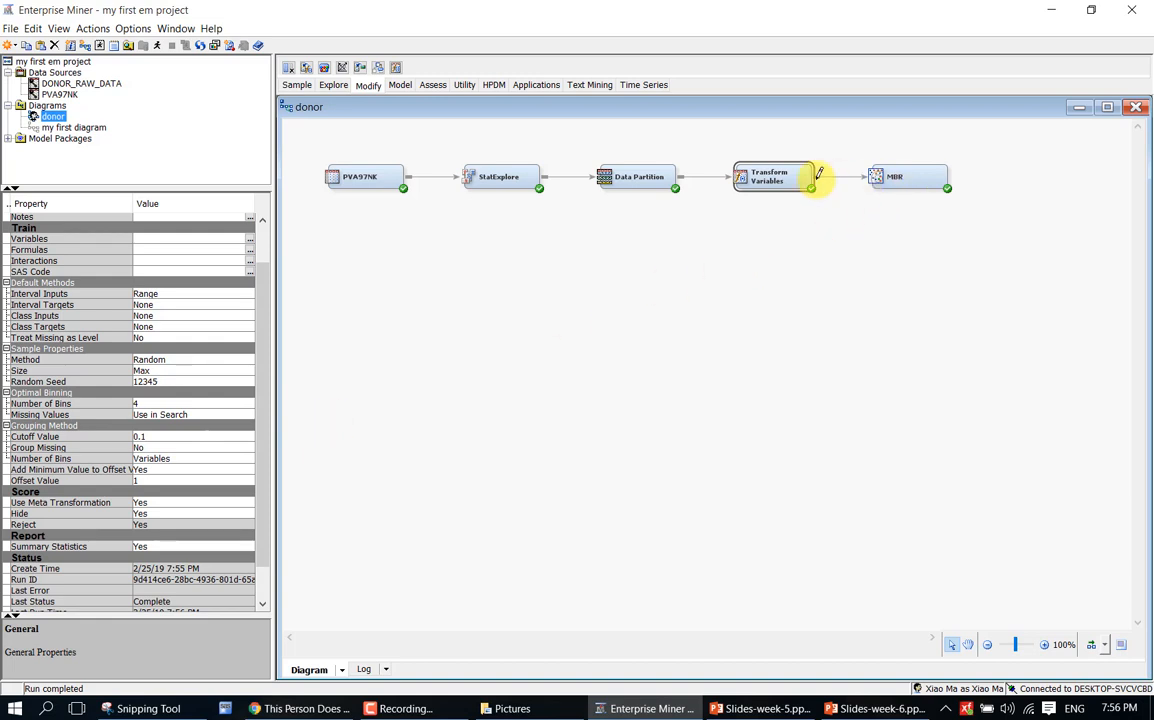
{"action": "scroll", "coordinate": [265, 267], "scroll_direction": "up", "scroll_amount": 2}
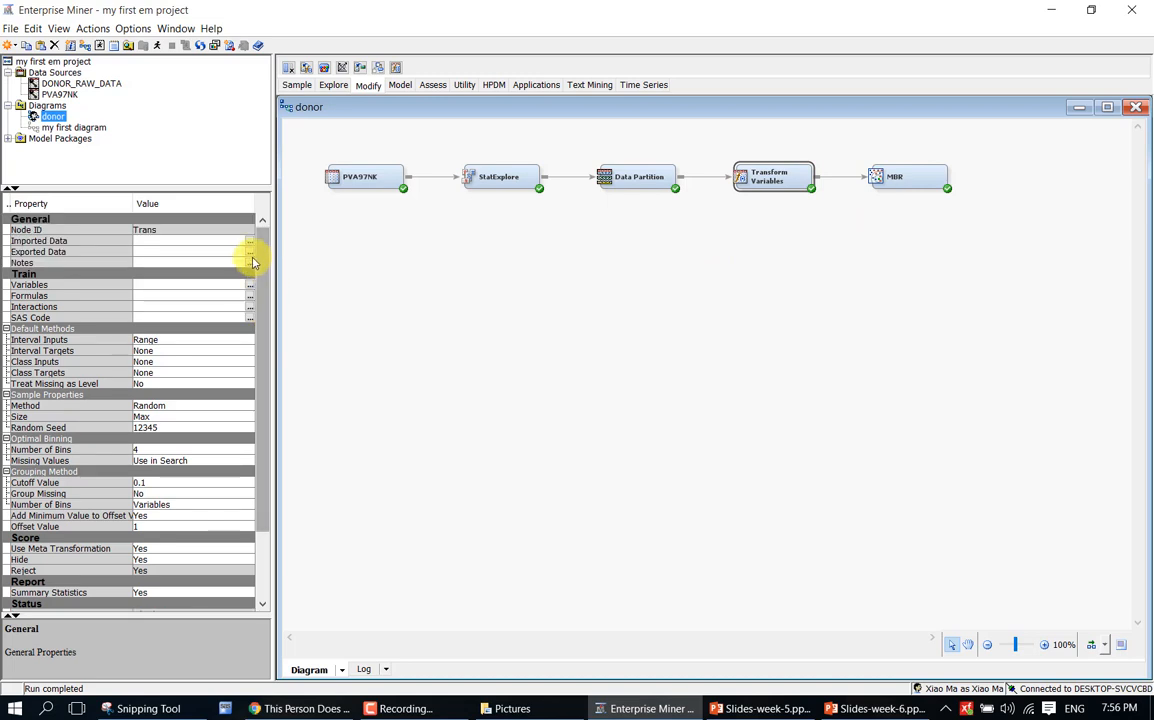
{"action": "left_click", "coordinate": [249, 252]}
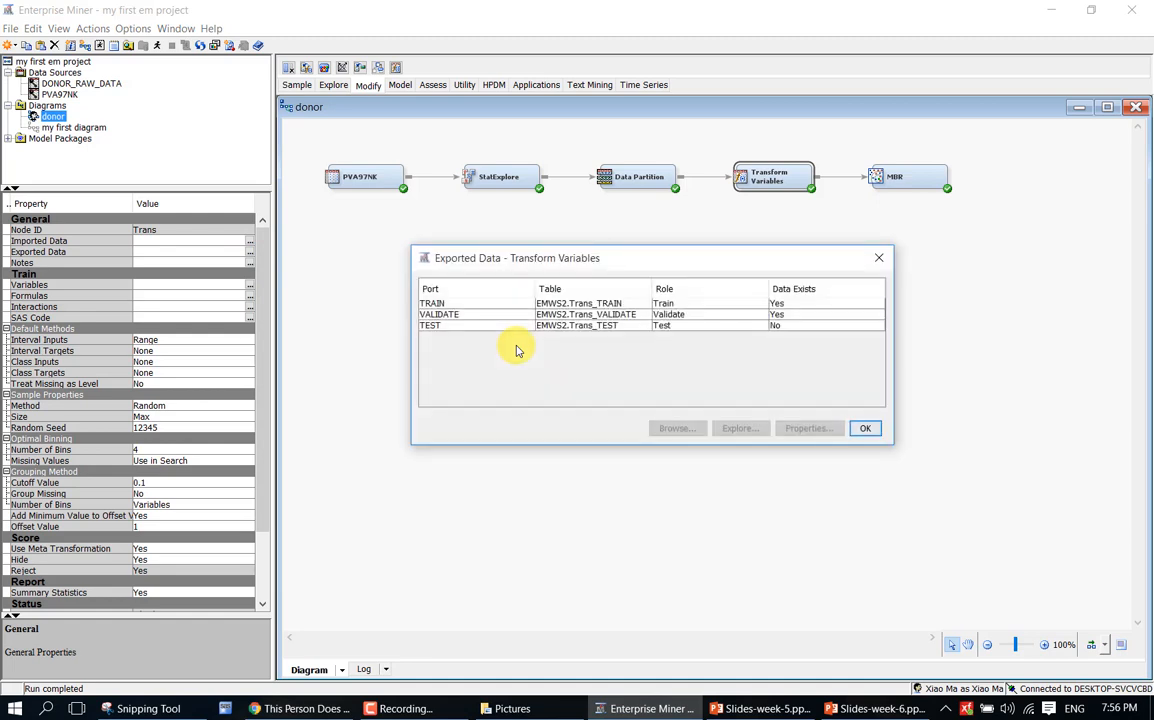
{"action": "left_click", "coordinate": [790, 302]}
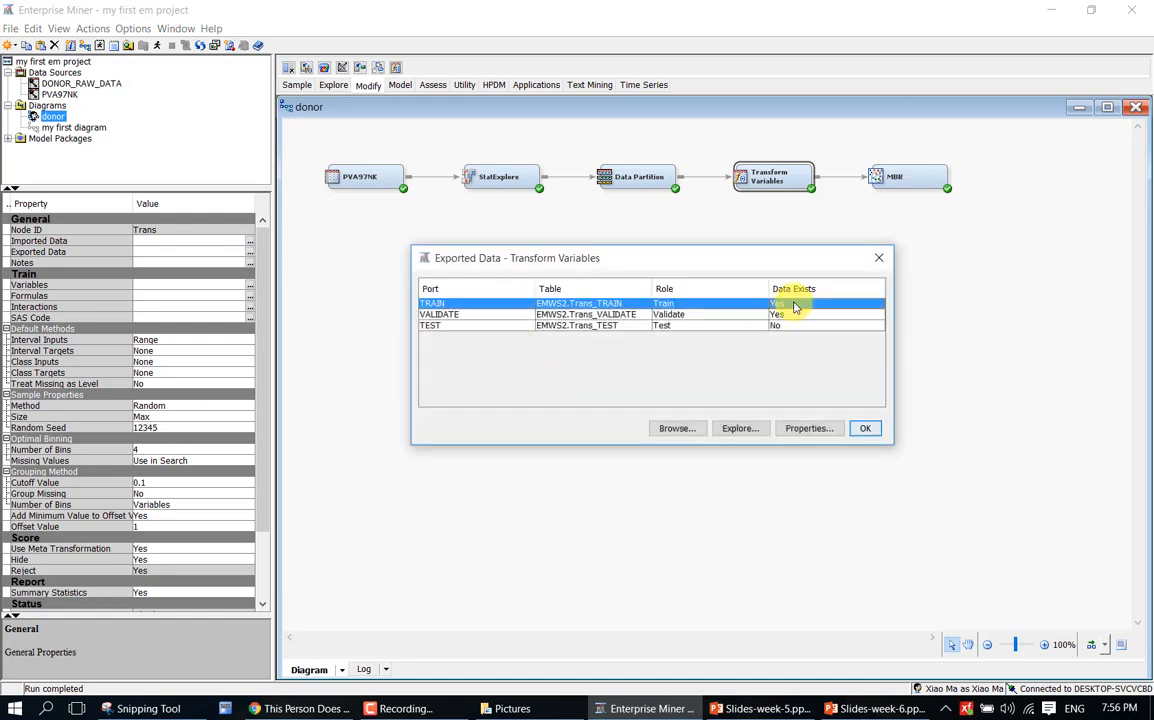
{"action": "left_click", "coordinate": [790, 432]}
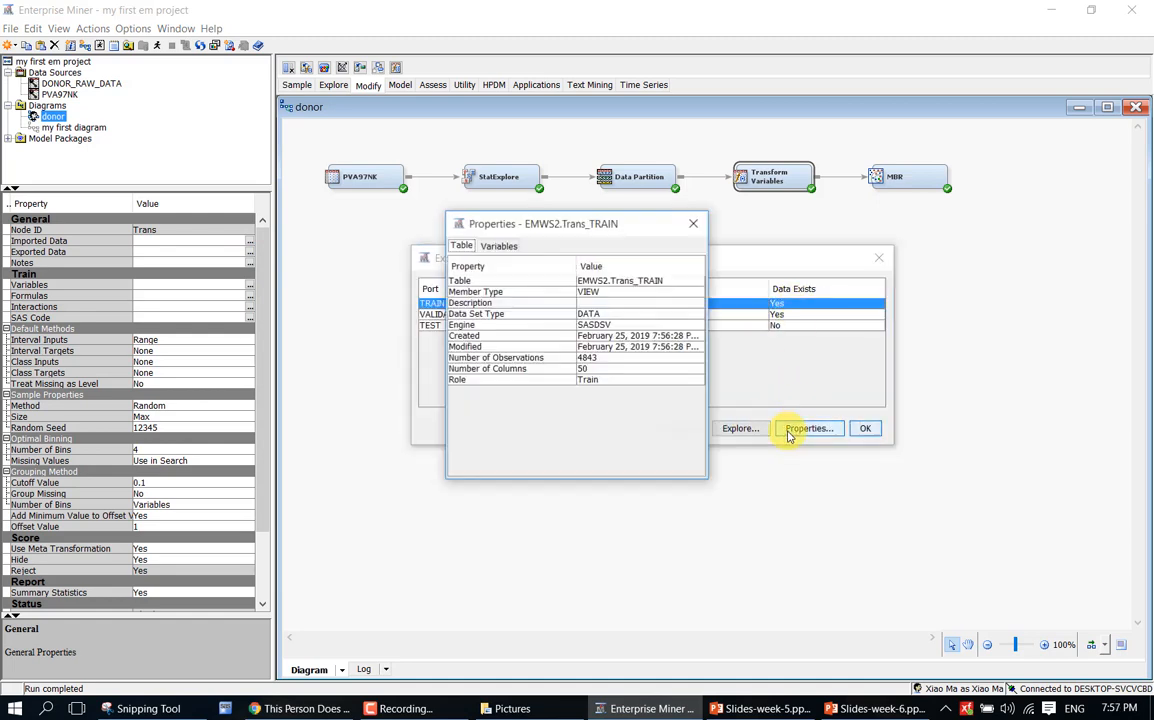
{"action": "left_click", "coordinate": [505, 248]}
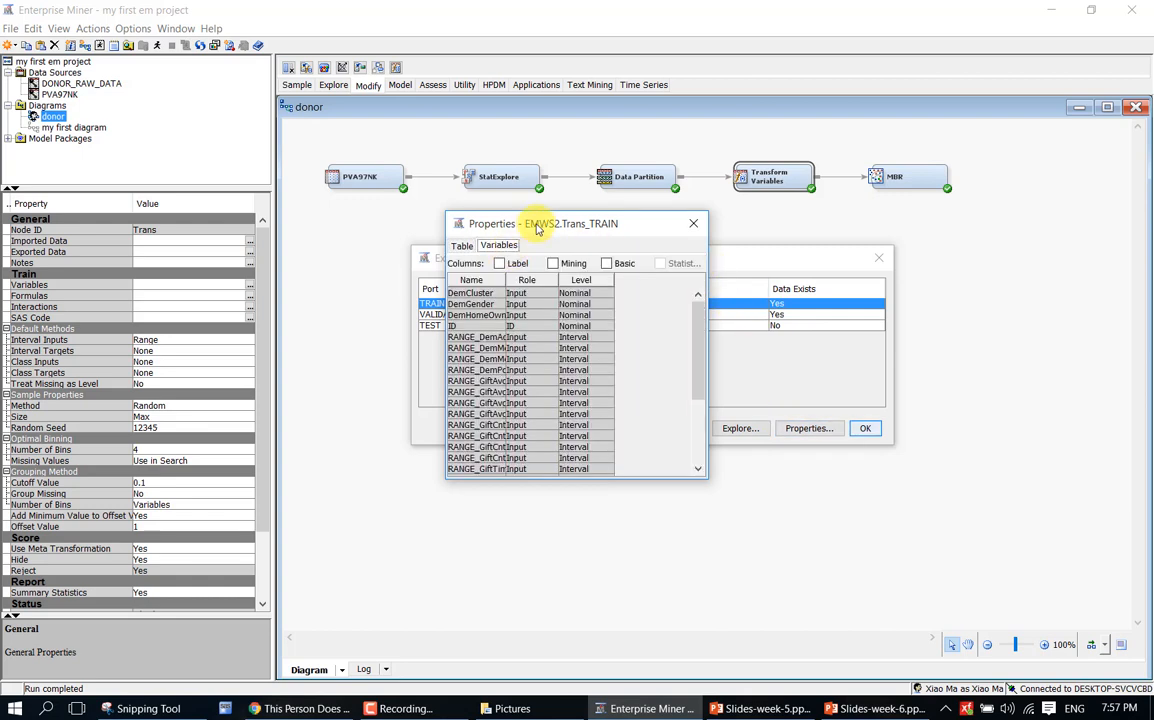
{"action": "double_click", "coordinate": [549, 212]}
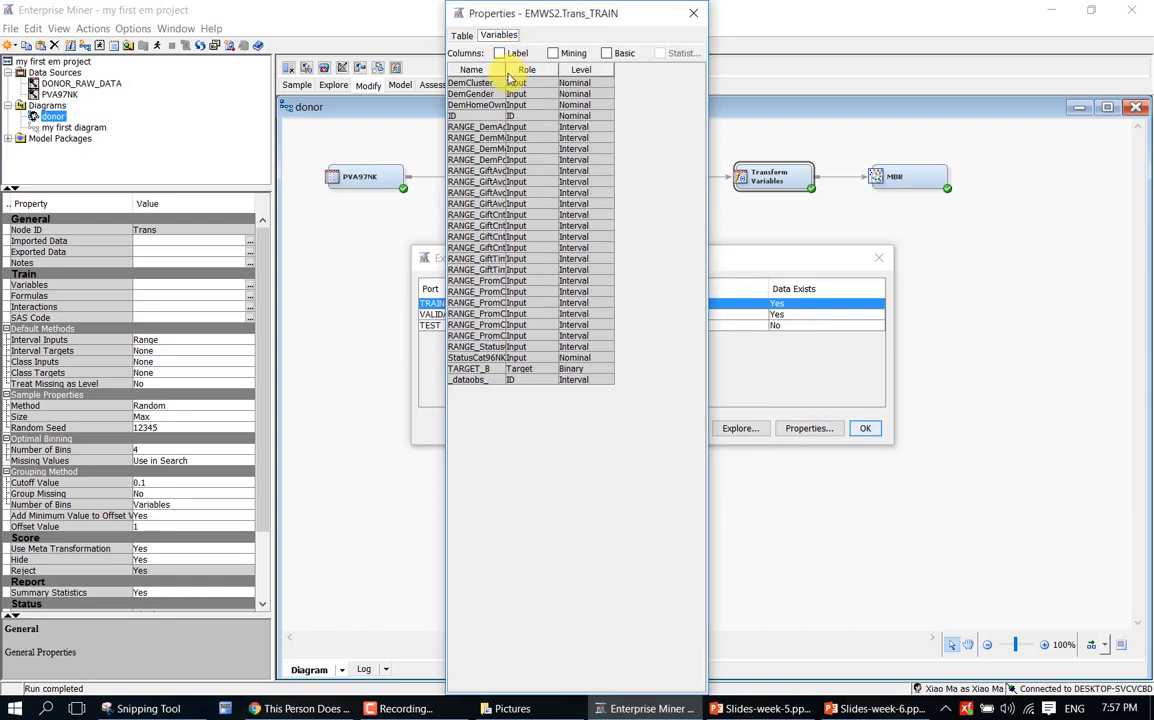
{"action": "left_click_drag", "start_coordinate": [506, 69], "coordinate": [569, 68]}
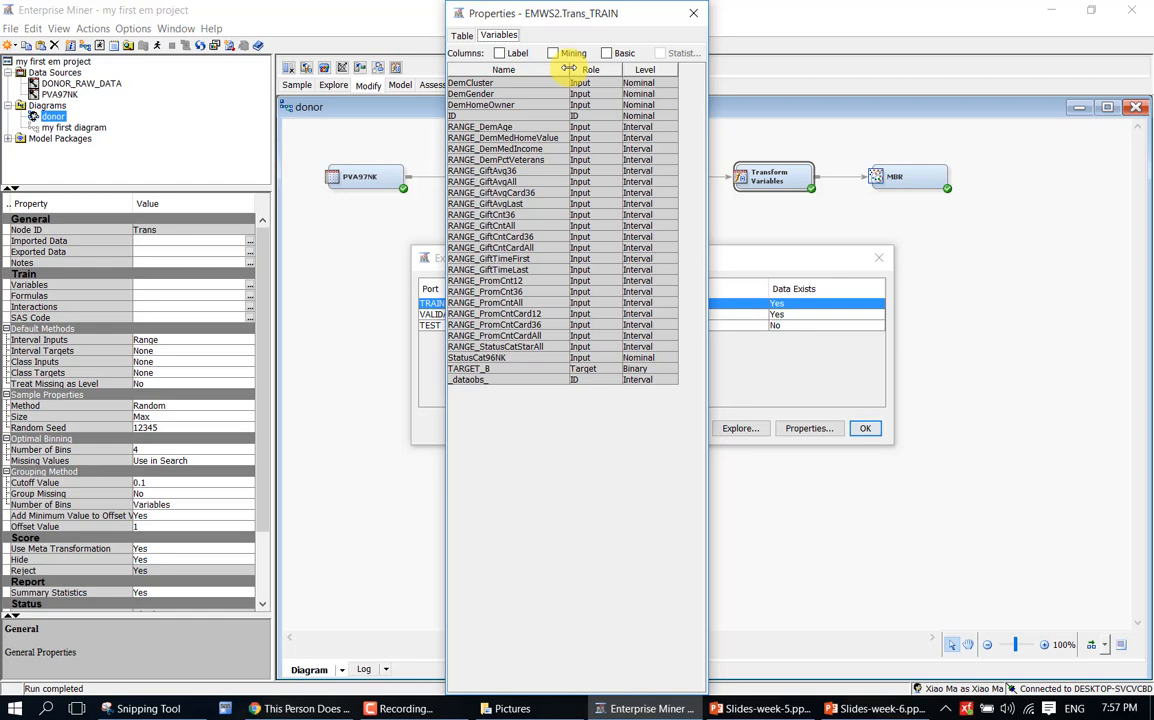
{"action": "left_click", "coordinate": [692, 14]}
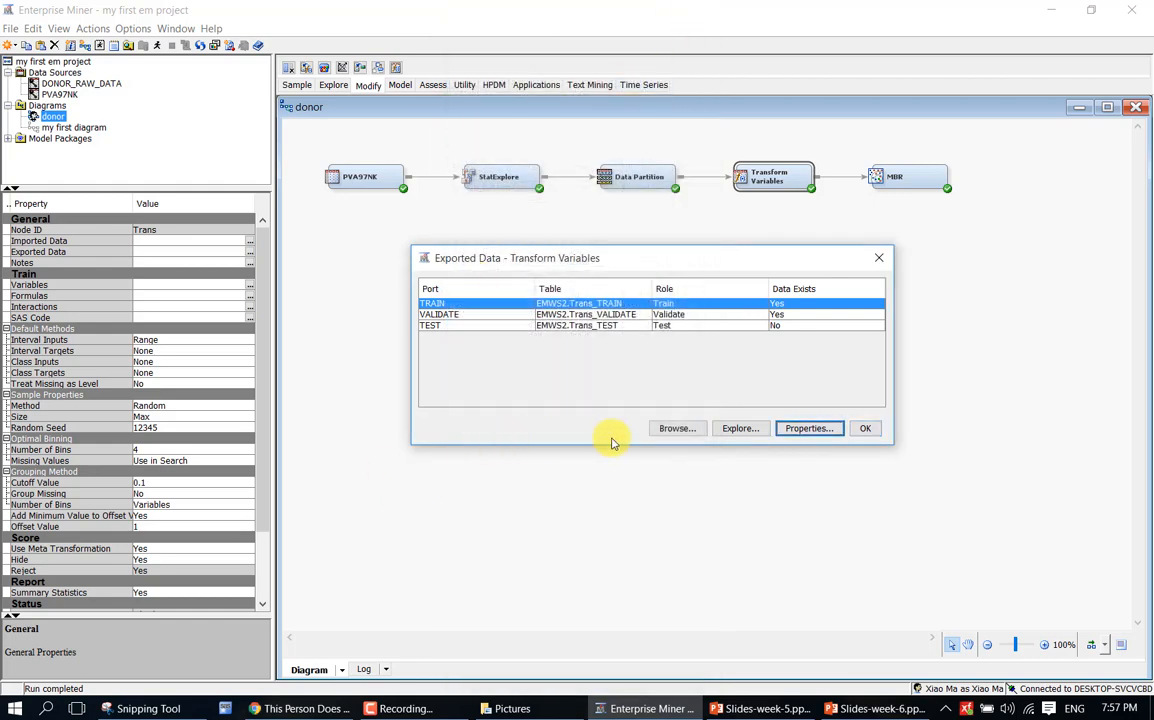
{"action": "left_click", "coordinate": [865, 428]}
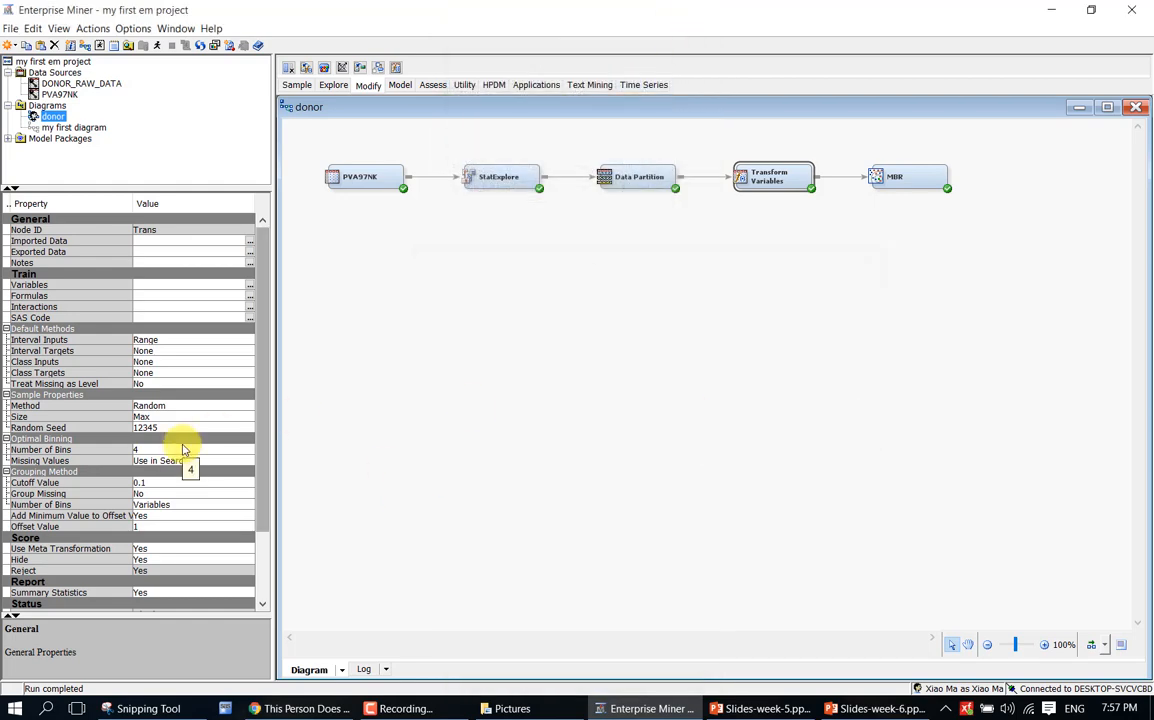
- Check the Missing Values options under Optimal Binning for the Transform Variables node without changing the setting
{"action": "left_click", "coordinate": [145, 461]}
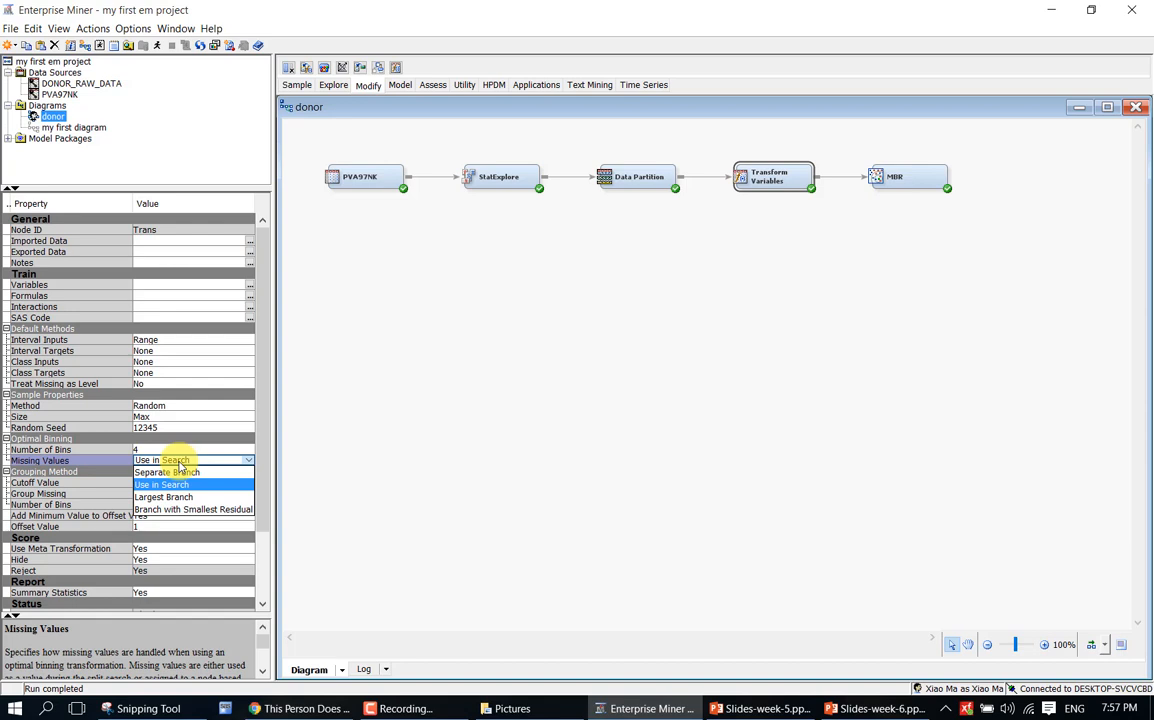
{"action": "left_click", "coordinate": [180, 463]}
{"action": "left_click", "coordinate": [96, 441]}
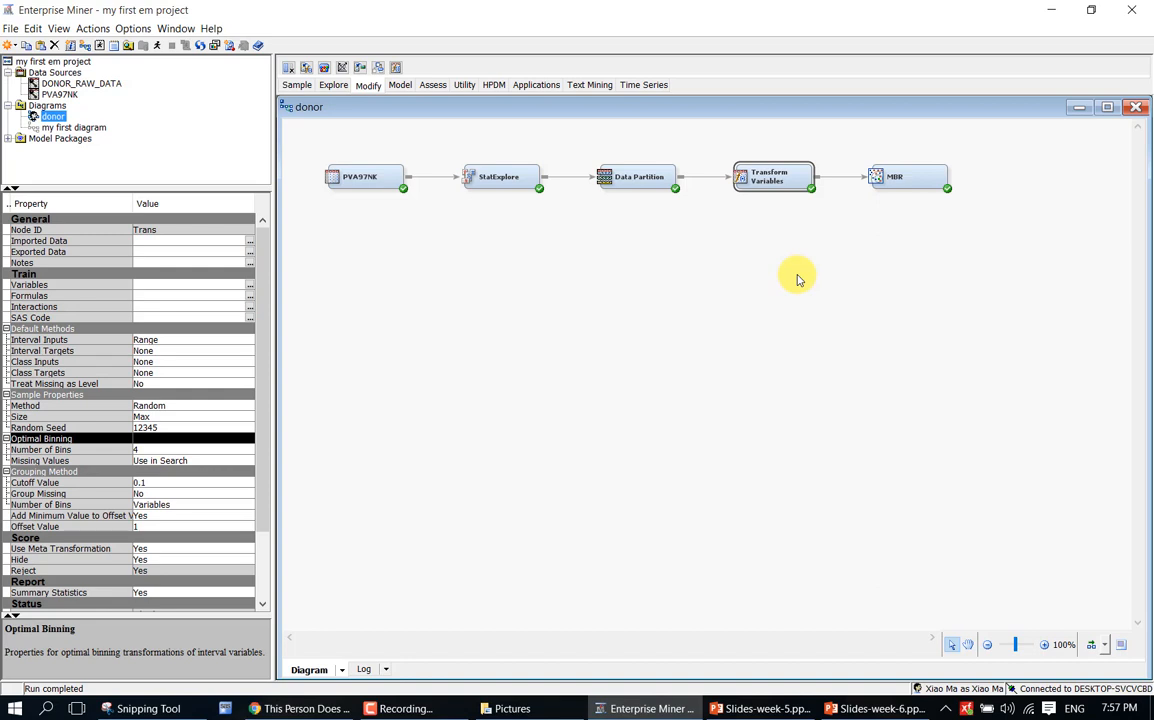
- Review the MBR node's properties and check its Method options, leaving the method at RD-Tree
{"action": "left_click", "coordinate": [905, 178]}
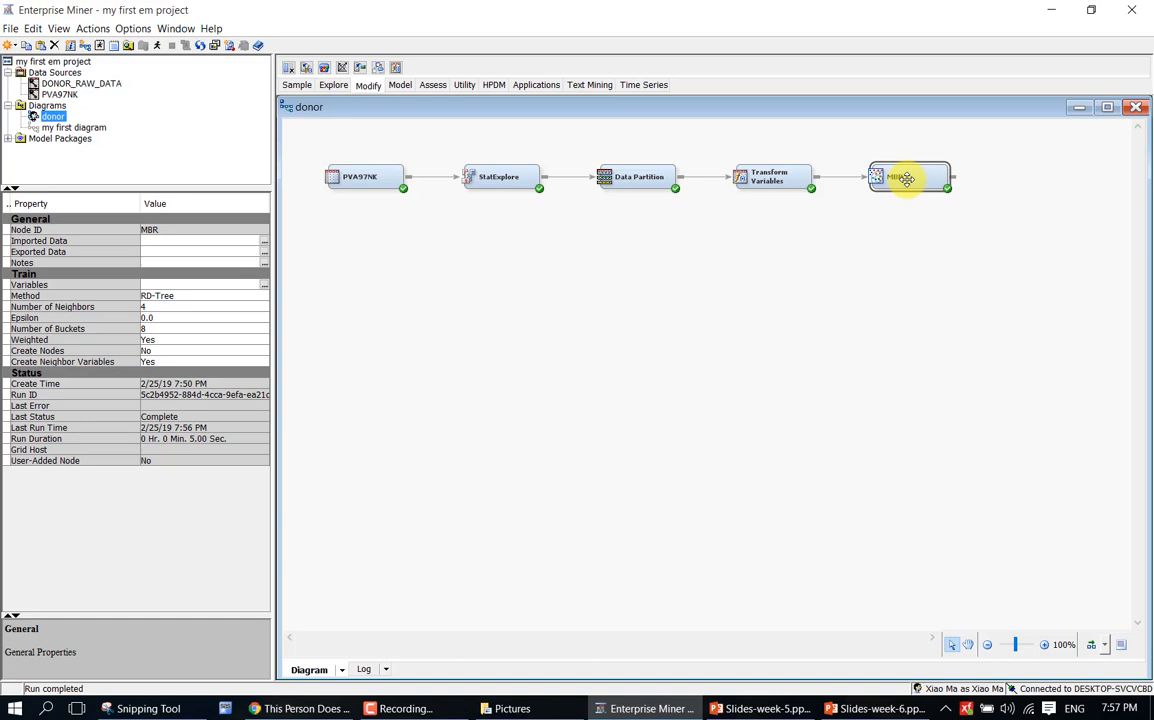
{"action": "left_click", "coordinate": [792, 176]}
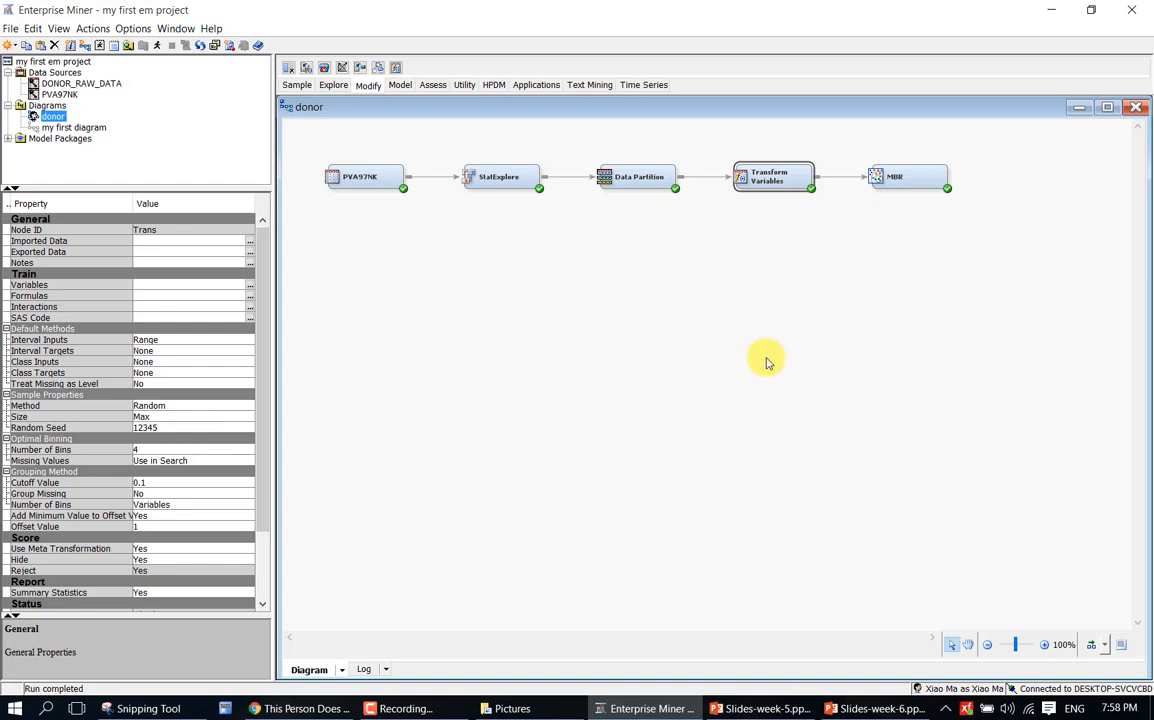
{"action": "left_click", "coordinate": [897, 176]}
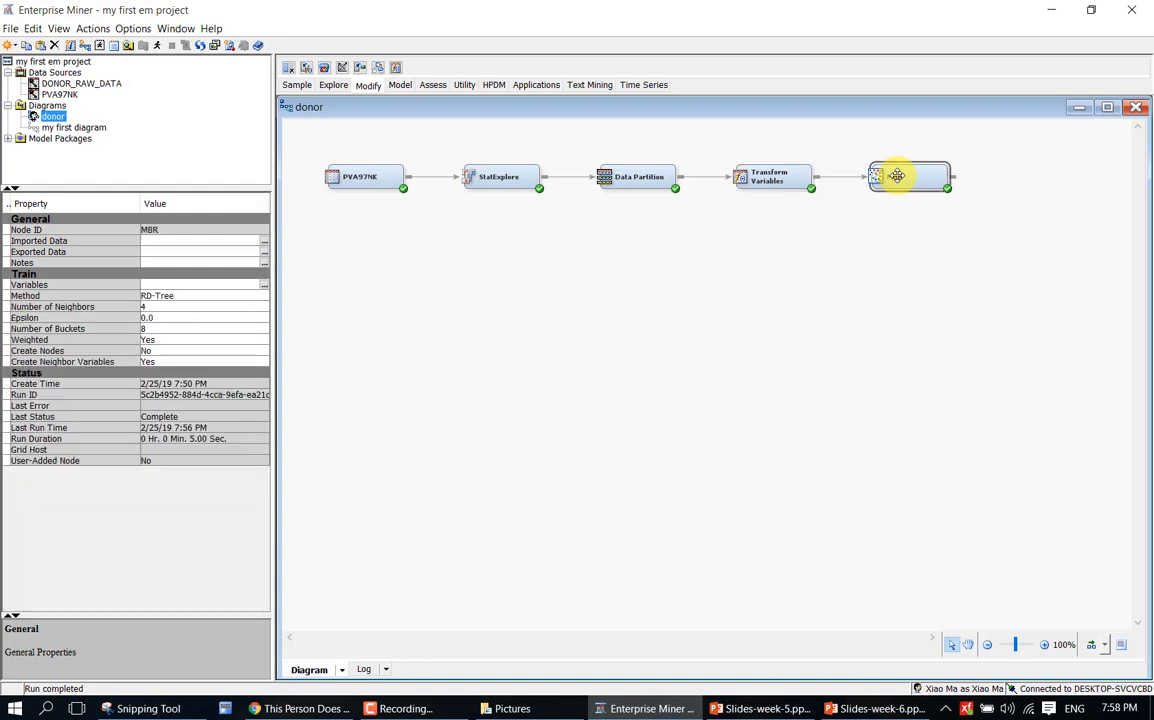
{"action": "right_click", "coordinate": [897, 176]}
{"action": "left_click", "coordinate": [878, 238]}
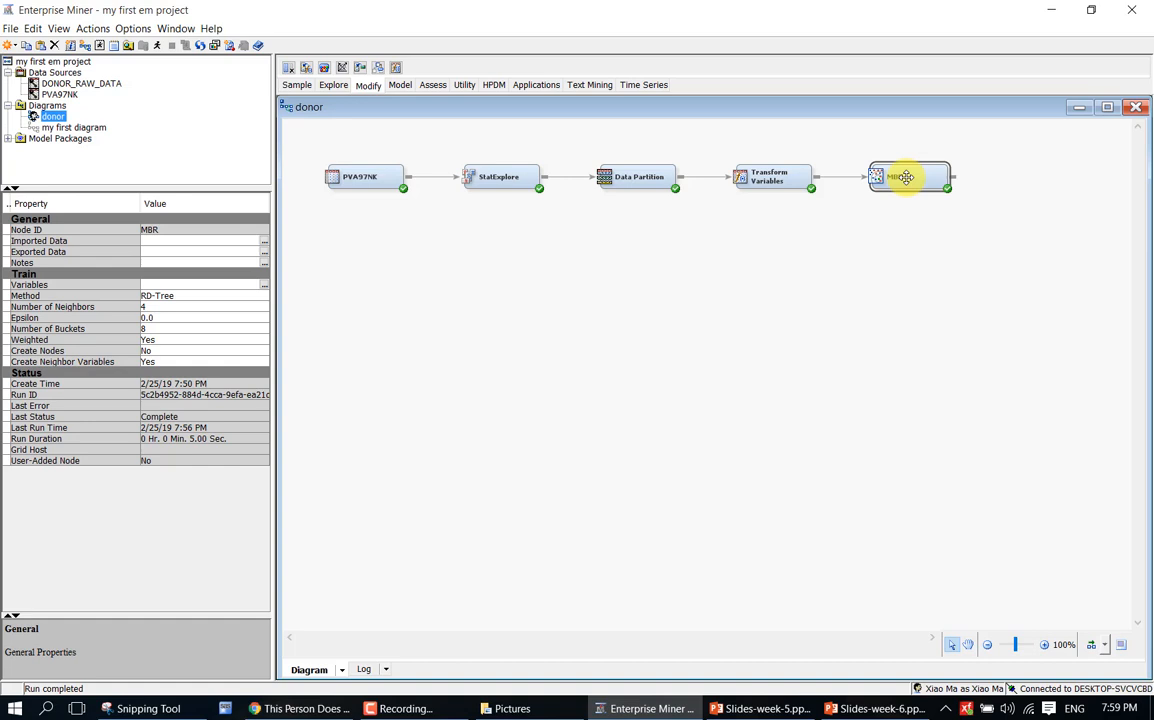
{"action": "left_click", "coordinate": [217, 296]}
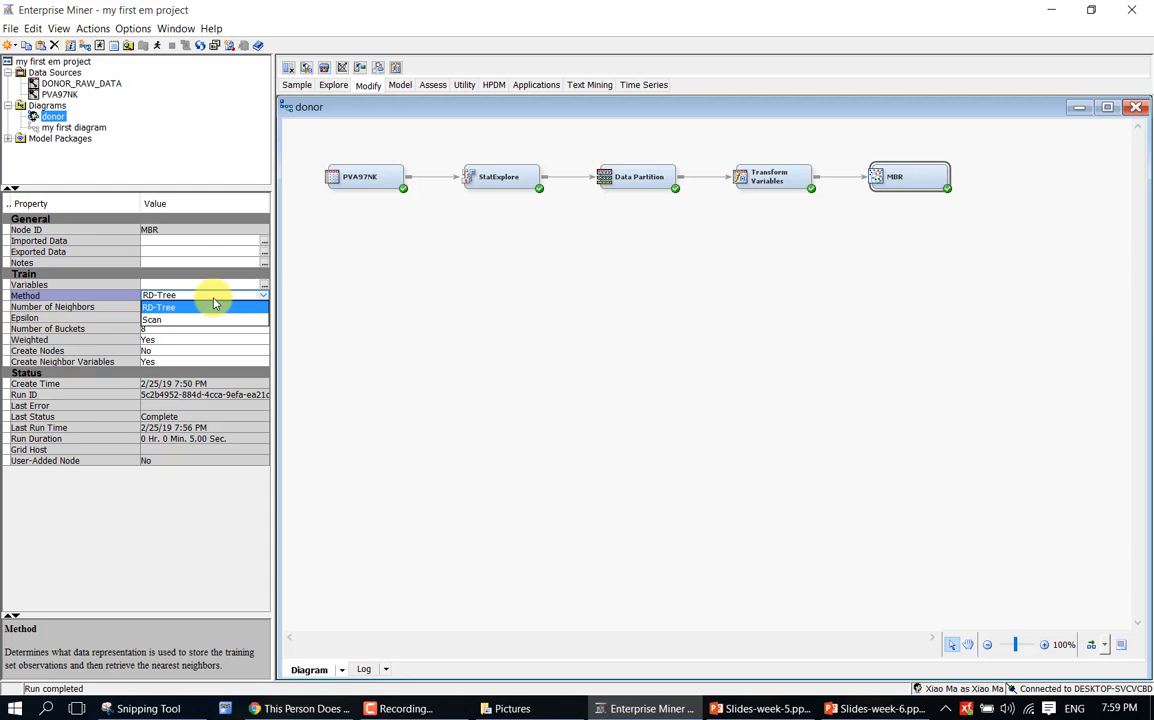
{"action": "left_click", "coordinate": [771, 304]}
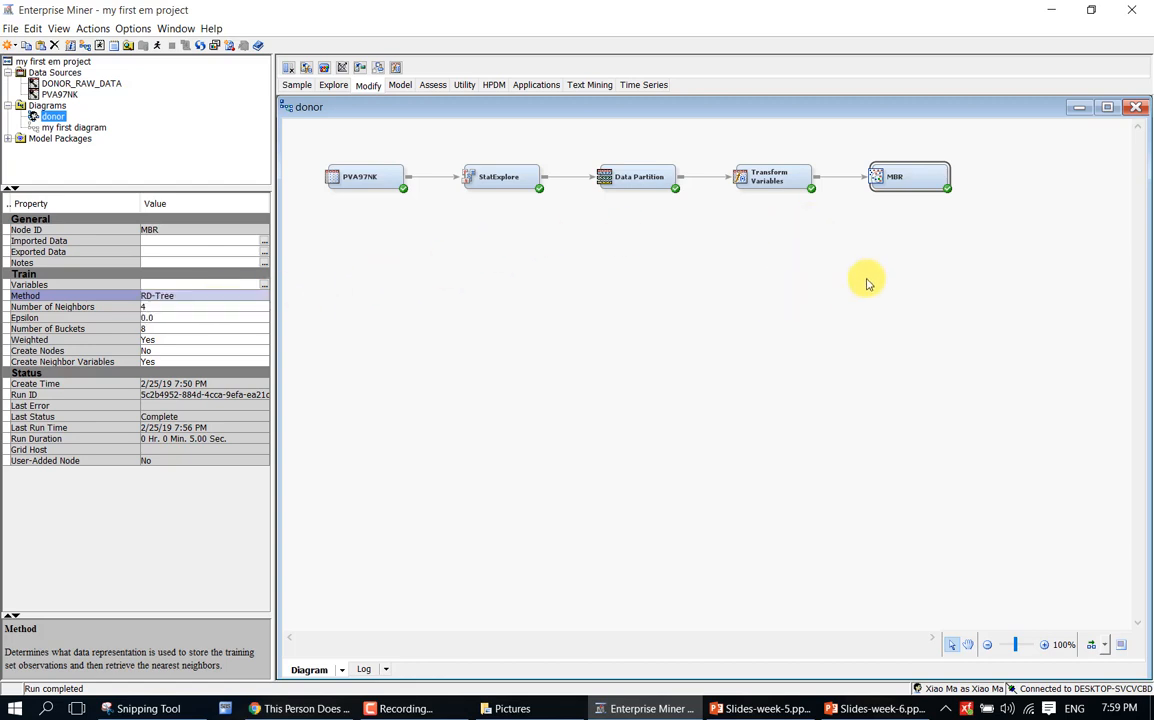
- Browse the TRAIN data set exported by the MBR node
{"action": "right_click", "coordinate": [903, 178]}
{"action": "left_click", "coordinate": [819, 252]}
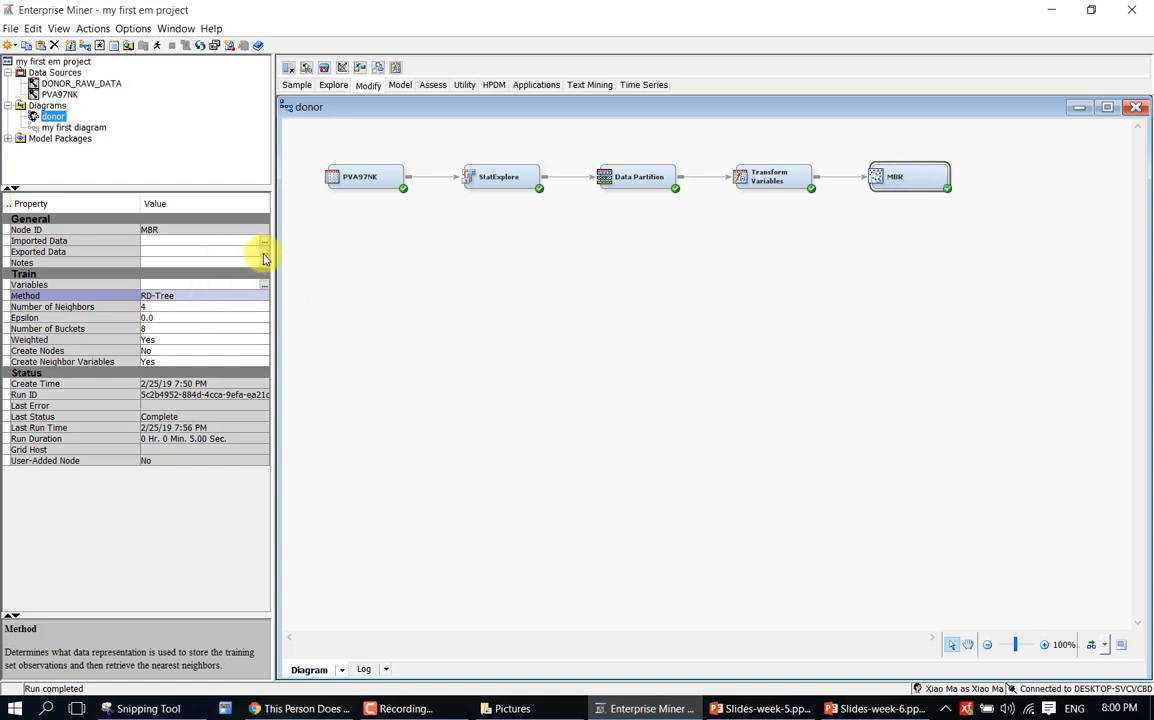
{"action": "left_click", "coordinate": [264, 252]}
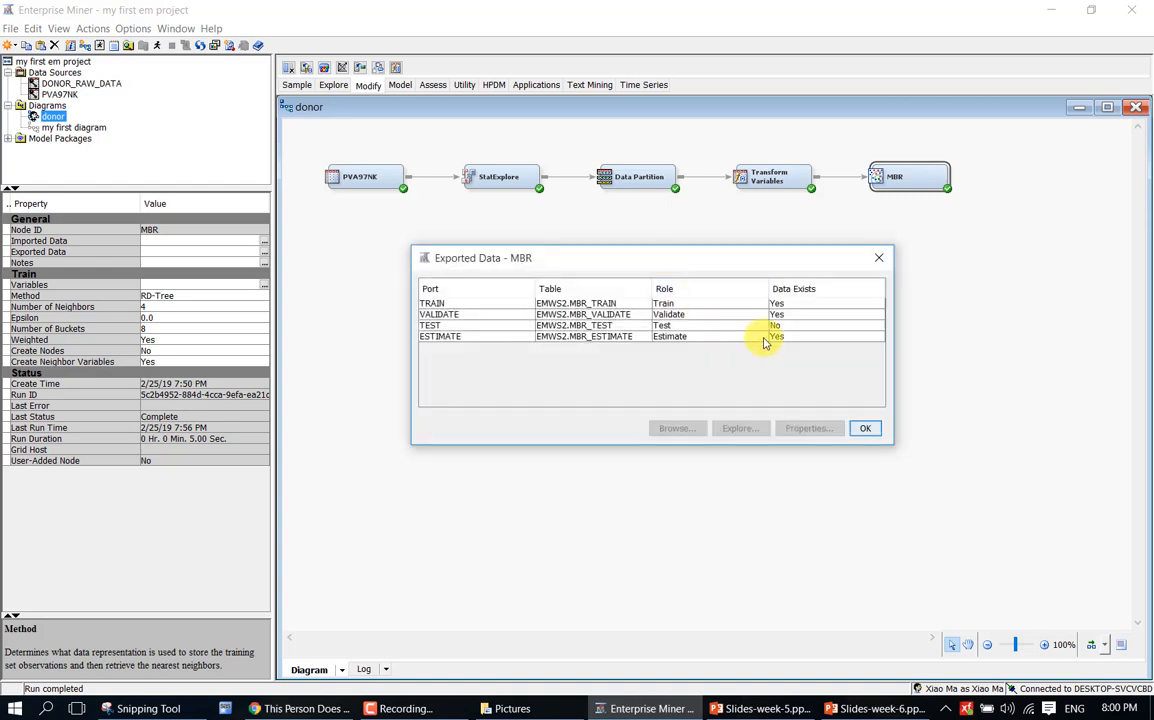
{"action": "left_click", "coordinate": [792, 303]}
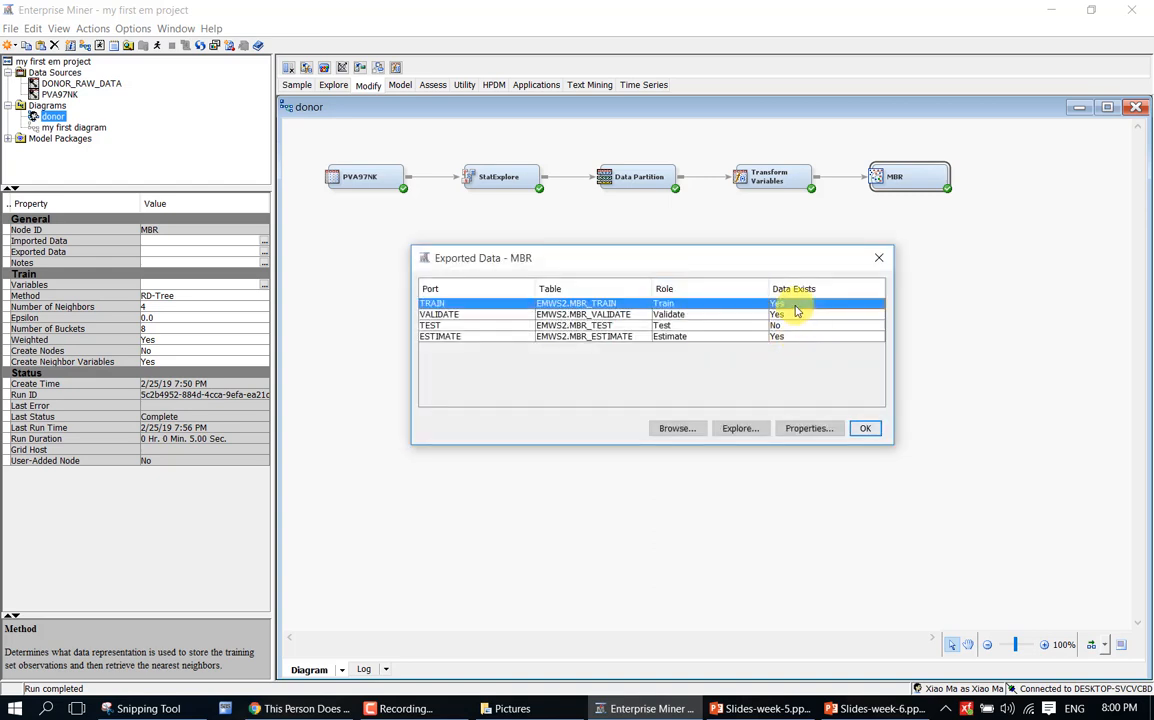
{"action": "left_click", "coordinate": [692, 434]}
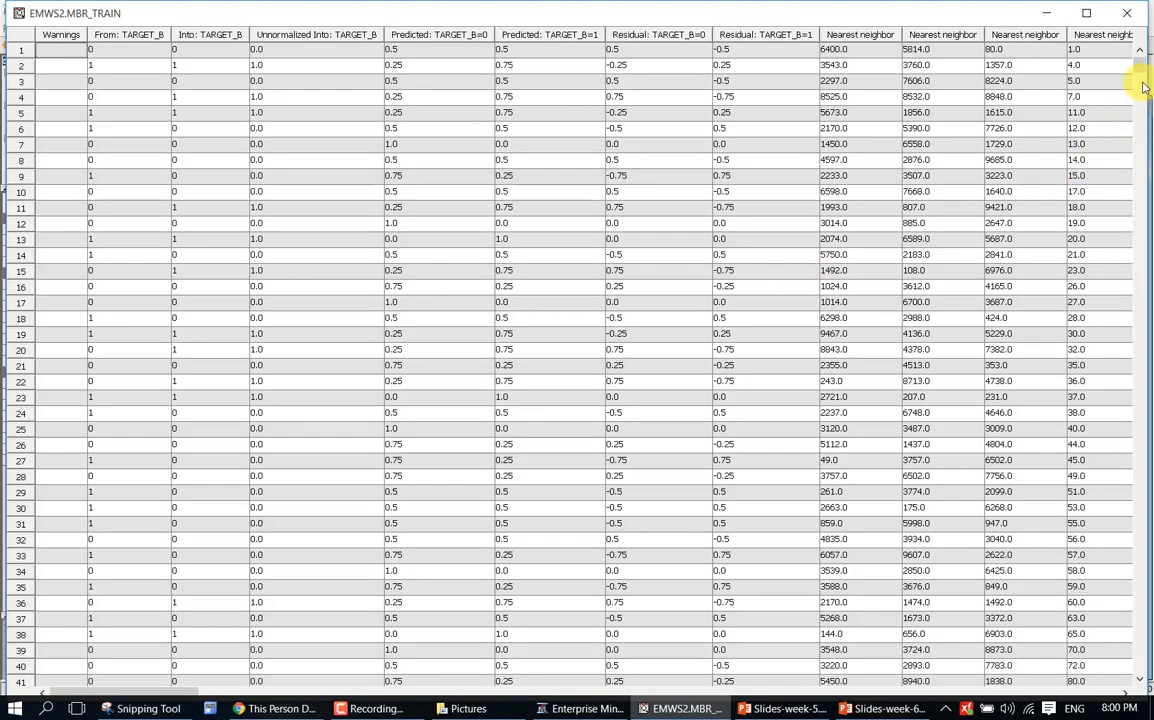
- Look through the MBR_TRAIN columns from the target predictions to the last transformed variable and return to the first column
{"action": "left_click", "coordinate": [593, 145]}
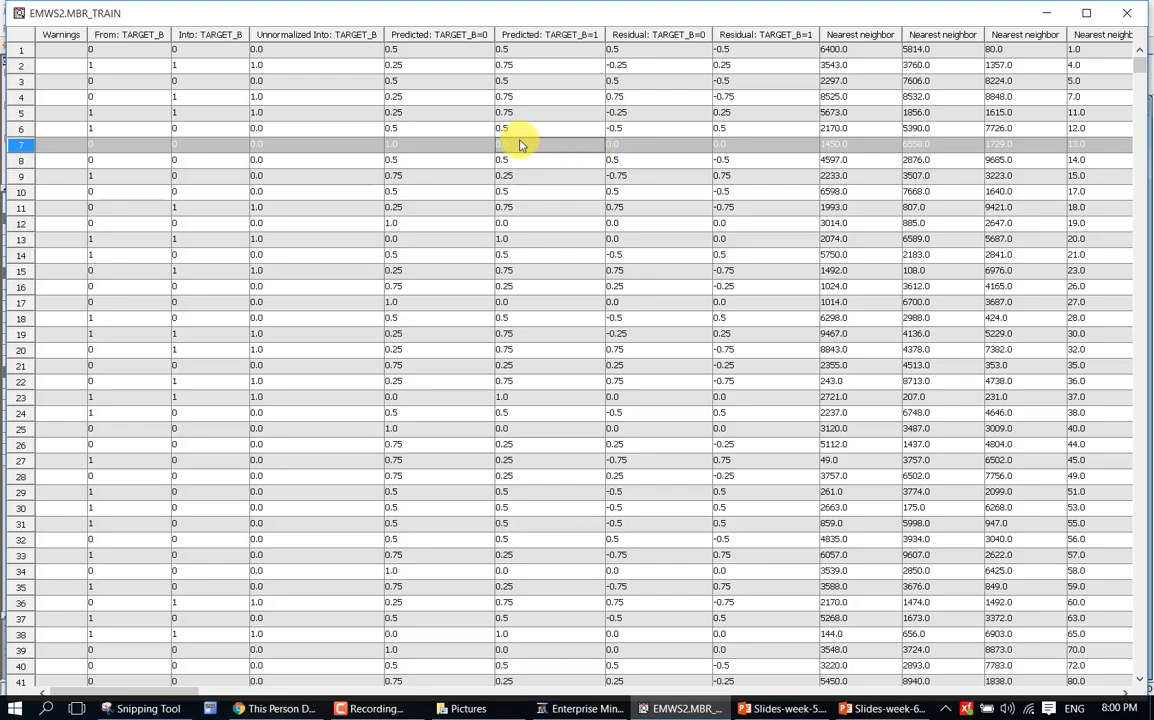
{"action": "left_click", "coordinate": [79, 192]}
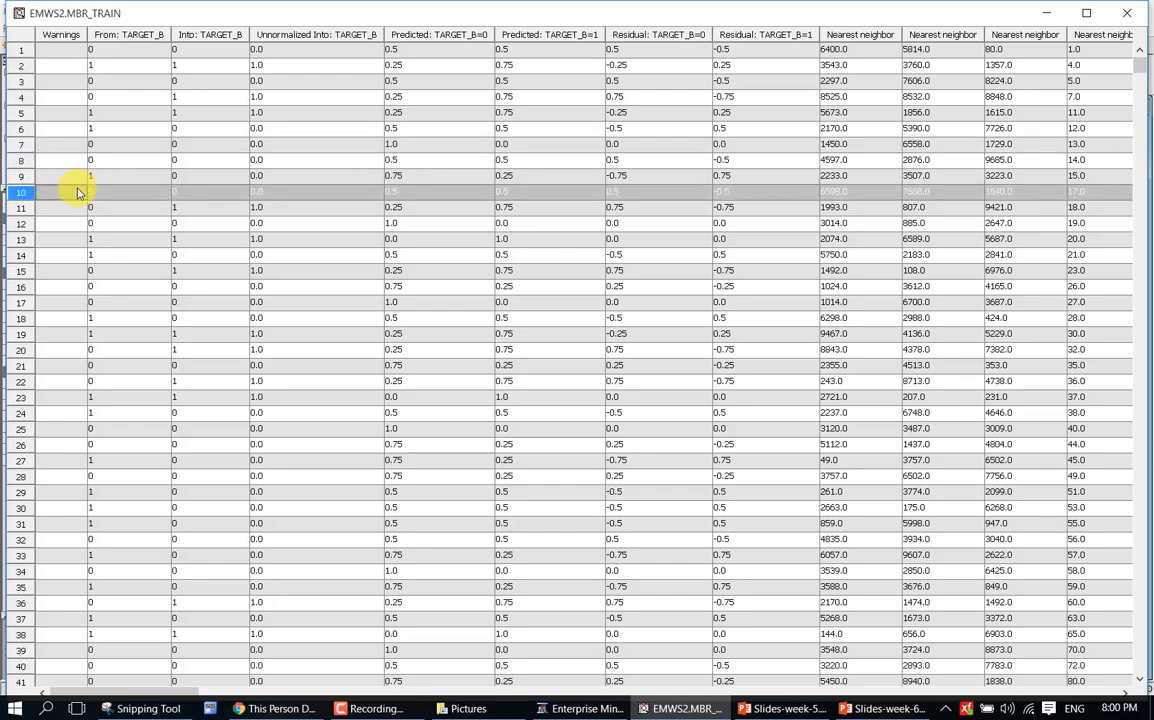
{"action": "key", "text": "End"}
{"action": "key", "text": "Home"}
{"action": "key", "text": "End"}
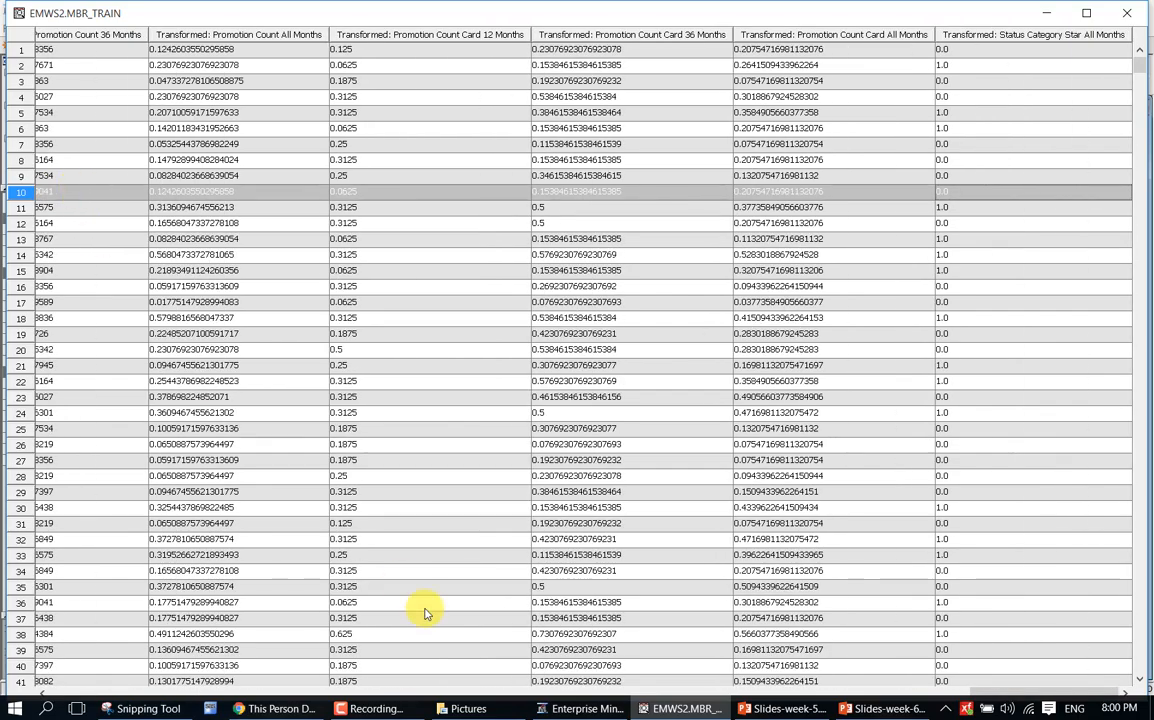
{"action": "key", "text": "Home"}
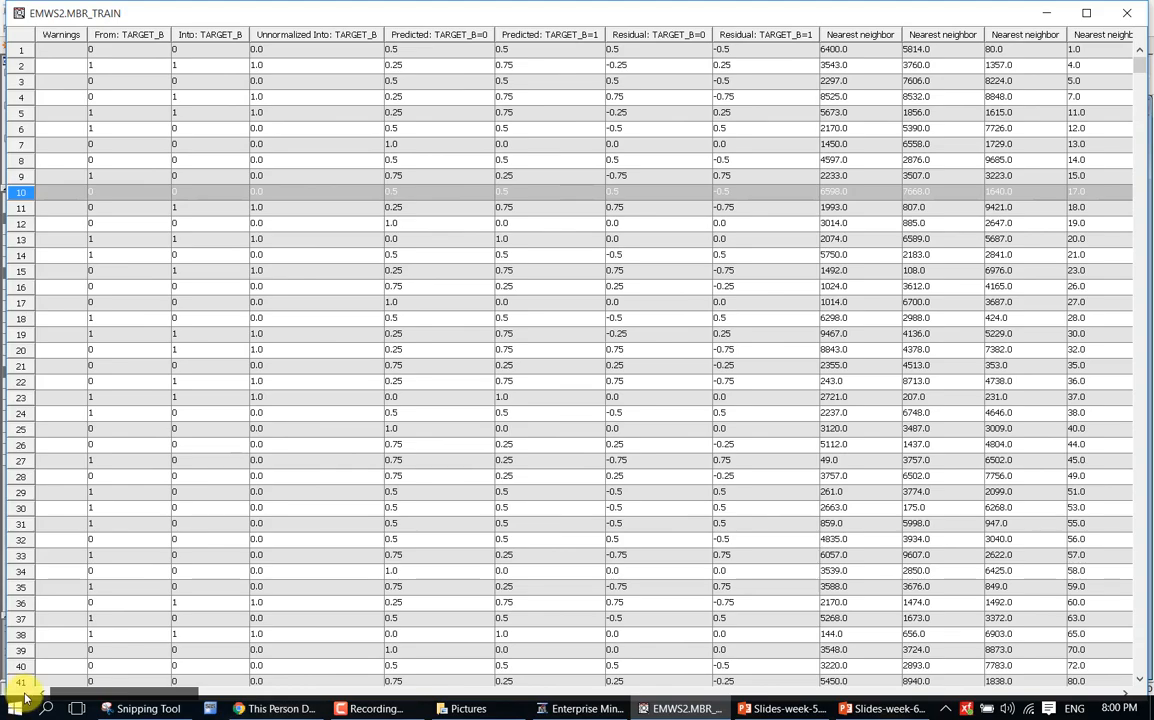
{"action": "mouse_move", "coordinate": [60, 692]}
{"action": "left_mouse_down"}
{"action": "mouse_move", "coordinate": [335, 694]}
{"action": "mouse_move", "coordinate": [58, 688]}
{"action": "left_mouse_up"}
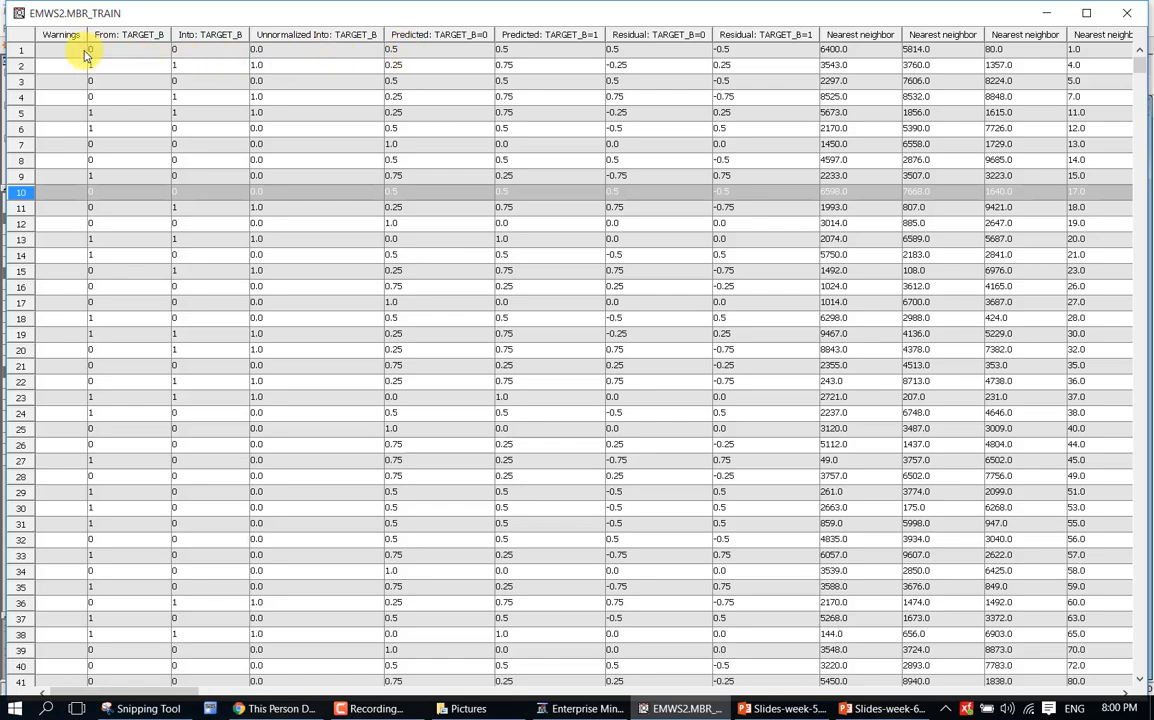
- Sort the MBR_TRAIN rows by From: TARGET_B and examine the predicted probabilities in the first two rows
{"action": "left_click", "coordinate": [152, 36]}
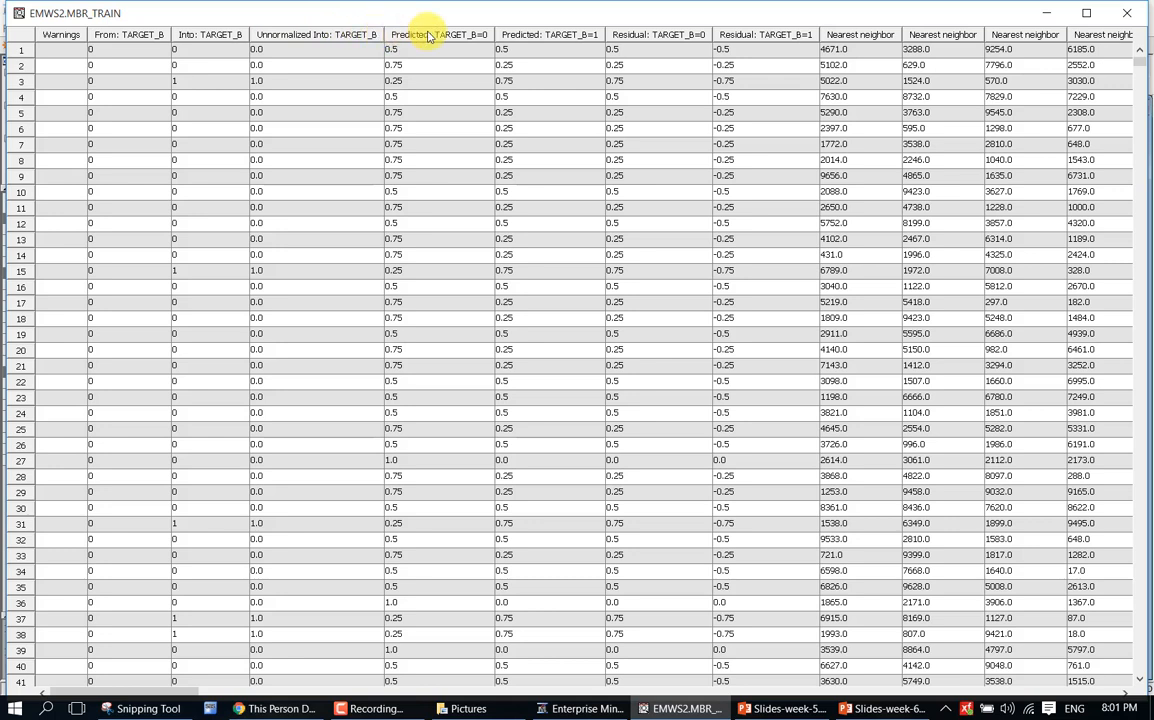
{"action": "left_click", "coordinate": [461, 98]}
{"action": "left_click", "coordinate": [466, 52]}
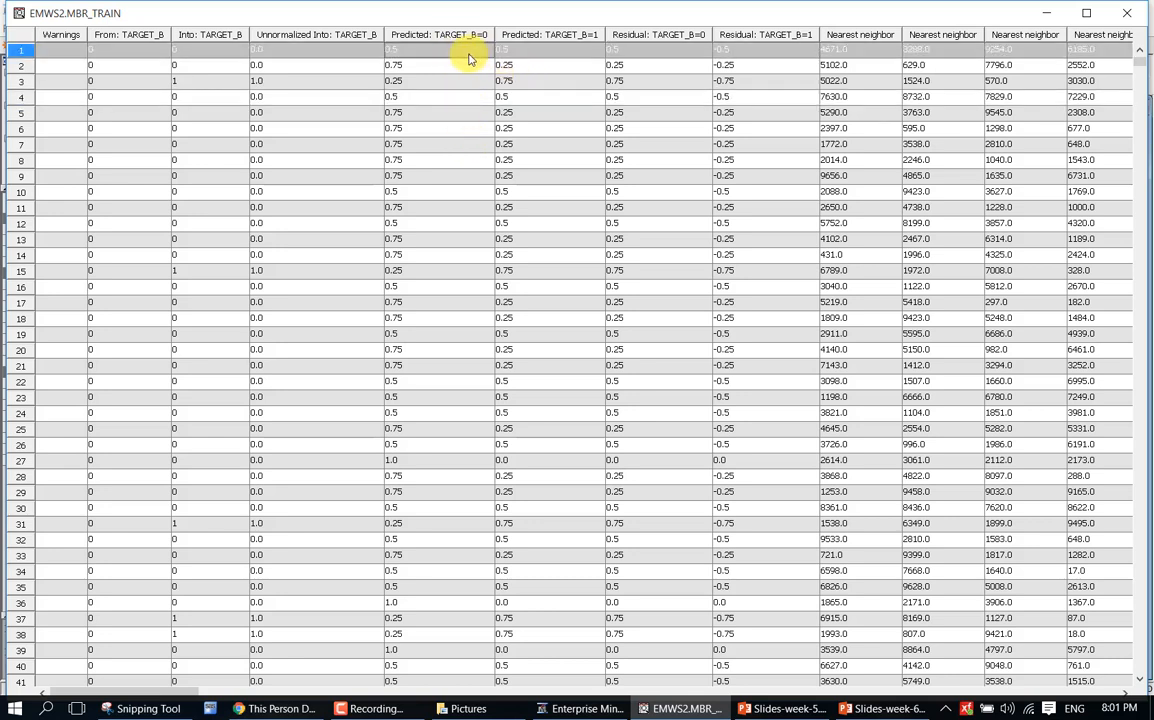
{"action": "left_click", "coordinate": [532, 68]}
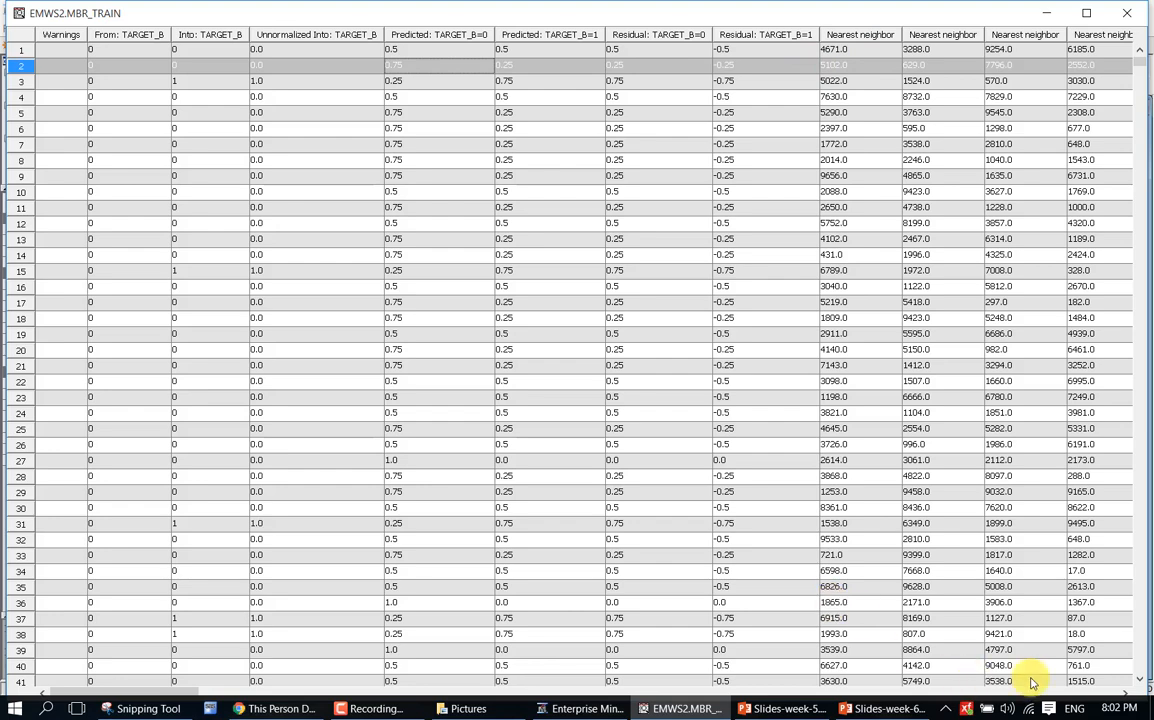
- Examine the nearest neighbor columns and the transformed gift amount and gift count columns in MBR_TRAIN
{"action": "scroll", "coordinate": [1127, 694], "scroll_direction": "right", "scroll_amount": 5}
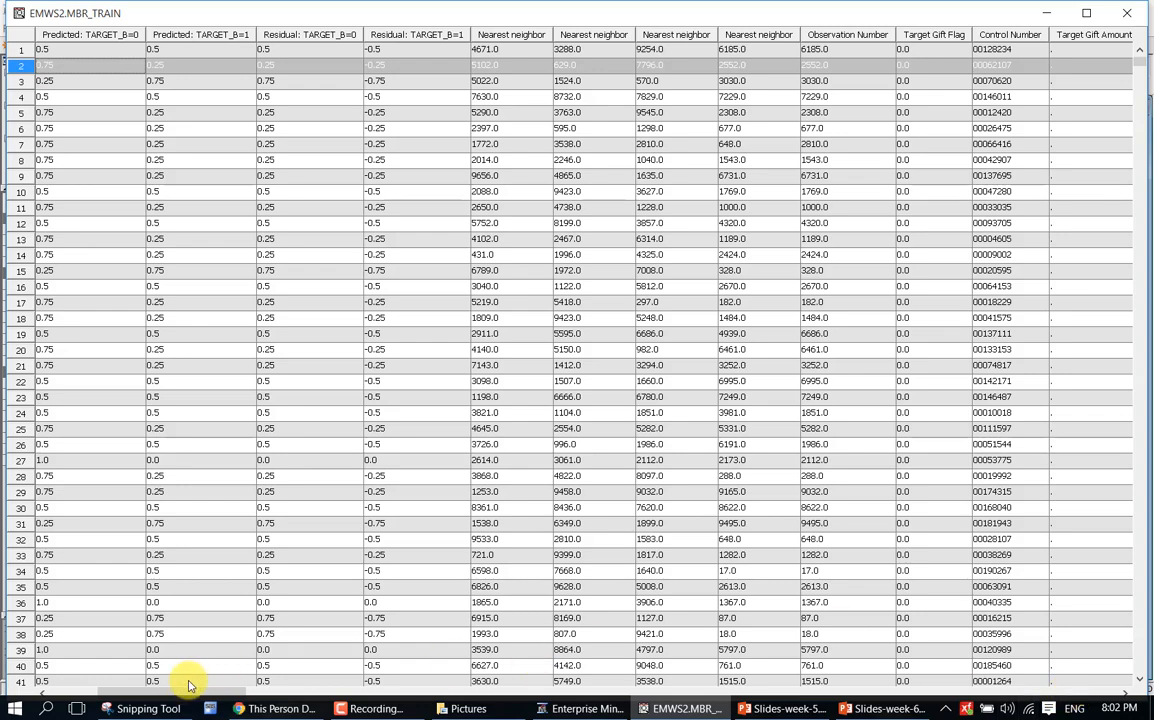
{"action": "left_click_drag", "start_coordinate": [175, 691], "coordinate": [117, 702]}
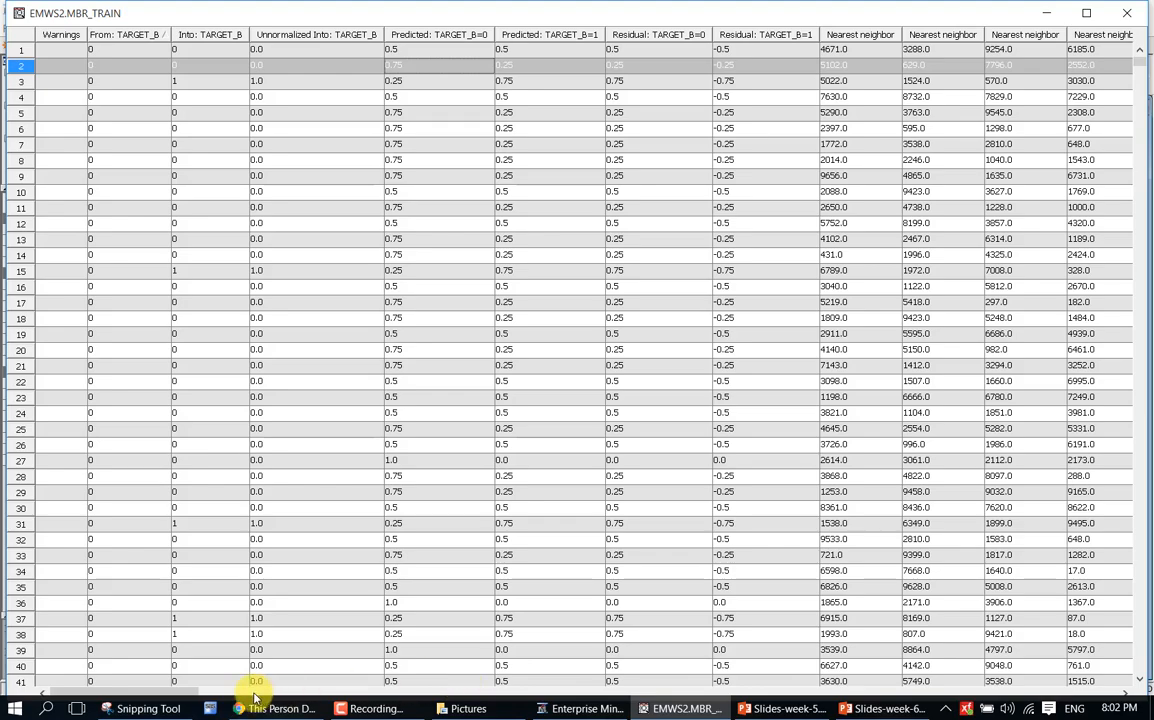
{"action": "mouse_move", "coordinate": [185, 693]}
{"action": "left_mouse_down"}
{"action": "mouse_move", "coordinate": [330, 708]}
{"action": "mouse_move", "coordinate": [614, 708]}
{"action": "mouse_move", "coordinate": [700, 694]}
{"action": "mouse_move", "coordinate": [335, 688]}
{"action": "mouse_move", "coordinate": [568, 708]}
{"action": "mouse_move", "coordinate": [880, 710]}
{"action": "mouse_move", "coordinate": [180, 692]}
{"action": "mouse_move", "coordinate": [1140, 698]}
{"action": "mouse_move", "coordinate": [968, 695]}
{"action": "mouse_move", "coordinate": [992, 695]}
{"action": "mouse_move", "coordinate": [836, 710]}
{"action": "left_mouse_up"}
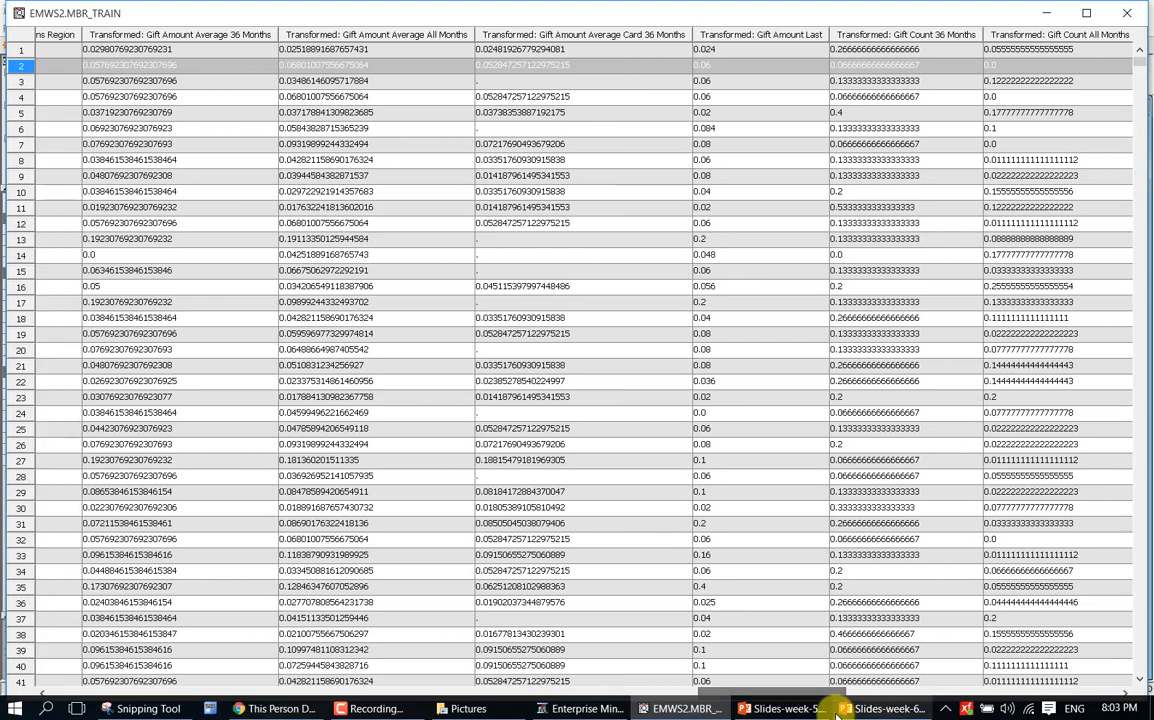
{"action": "mouse_move", "coordinate": [838, 712]}
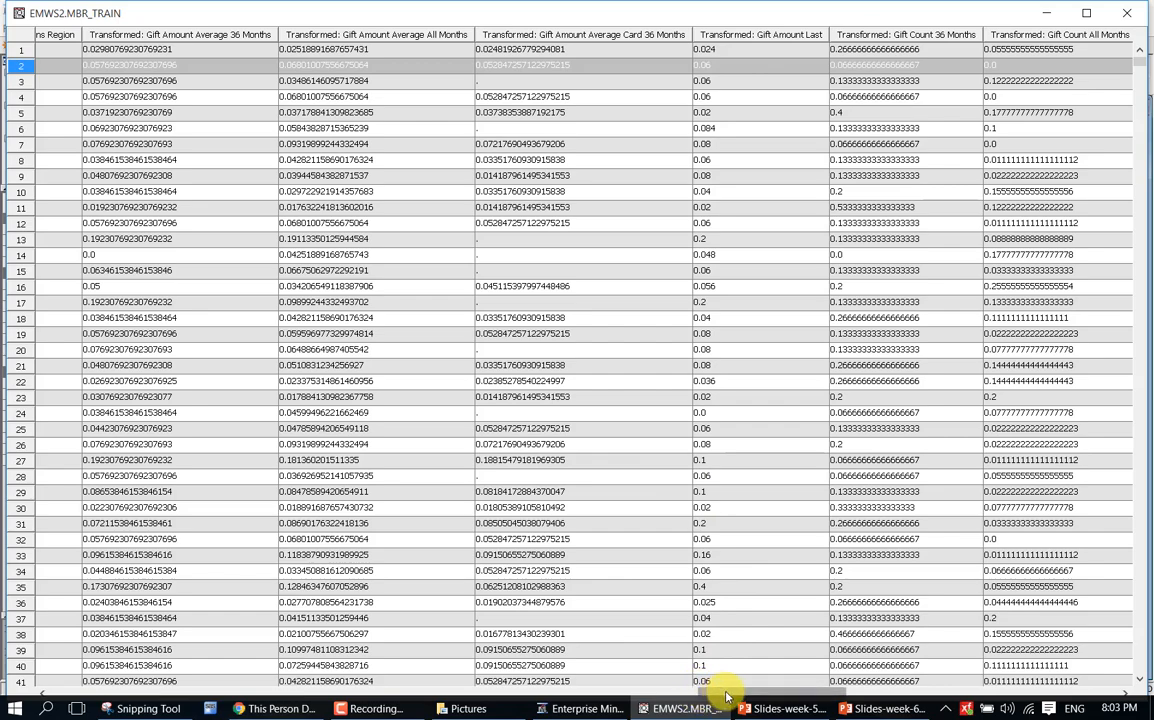
- Sort MBR_TRAIN by Observation Number and examine the nearest neighbors of the first two observations
{"action": "mouse_move", "coordinate": [705, 700]}
{"action": "left_mouse_down"}
{"action": "mouse_move", "coordinate": [546, 697]}
{"action": "mouse_move", "coordinate": [514, 684]}
{"action": "mouse_move", "coordinate": [184, 688]}
{"action": "left_mouse_up"}
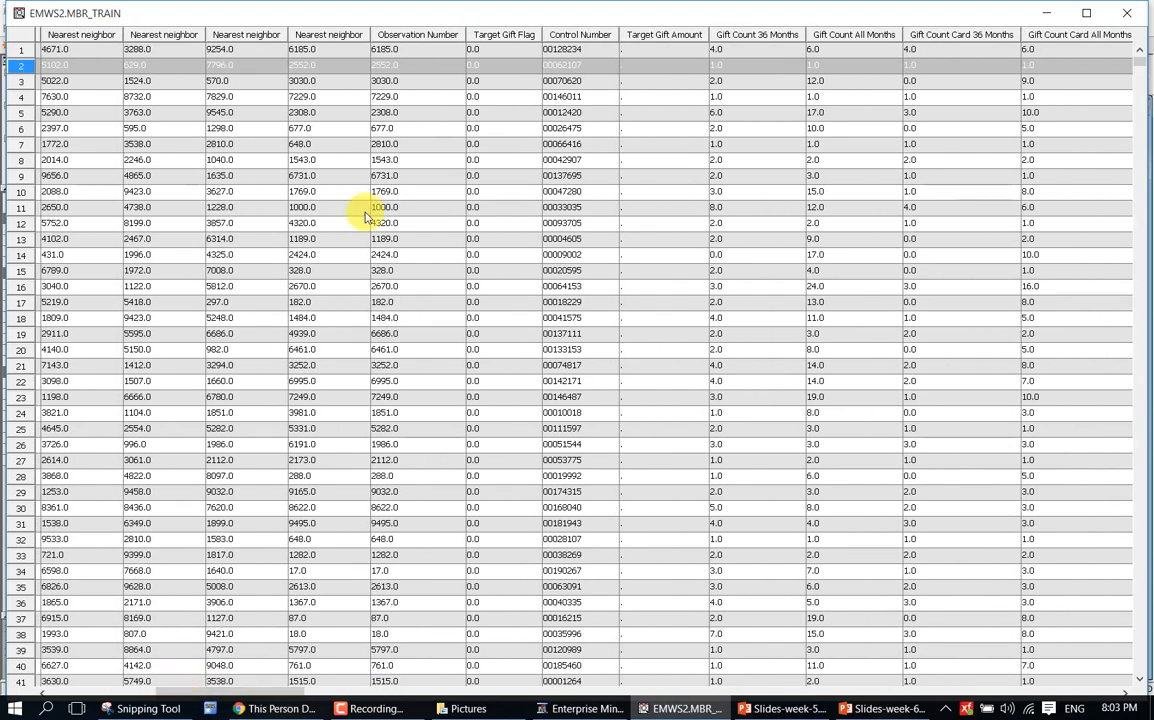
{"action": "left_click", "coordinate": [424, 36]}
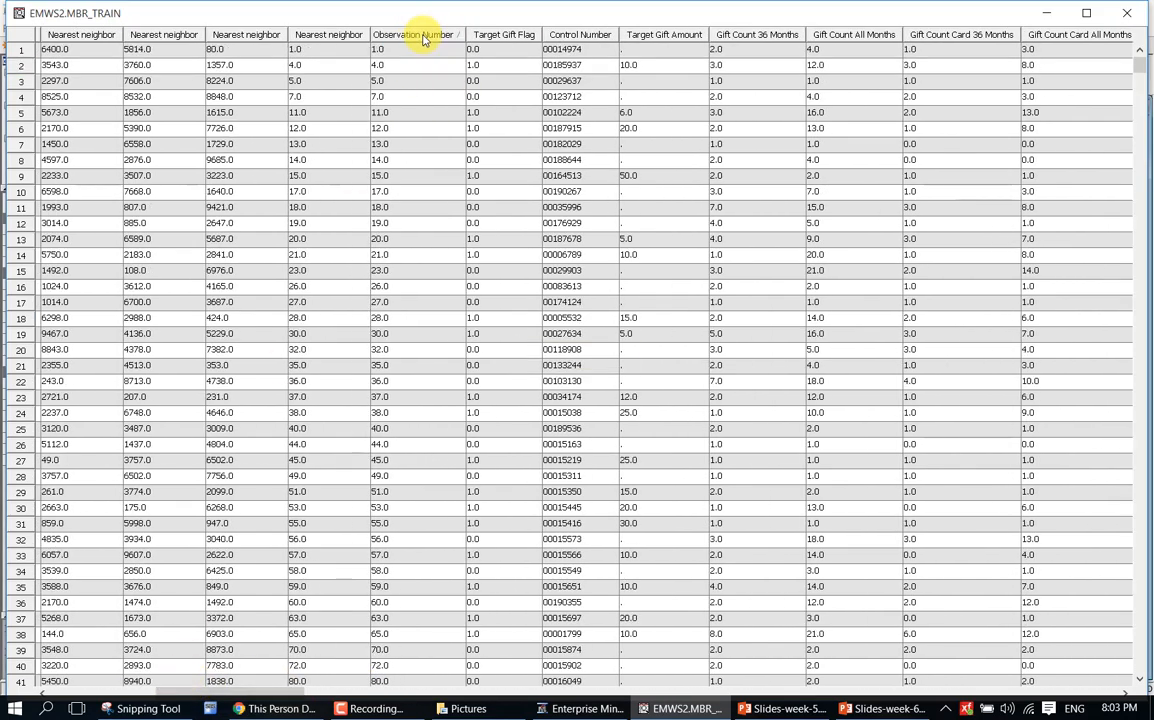
{"action": "left_click", "coordinate": [431, 55]}
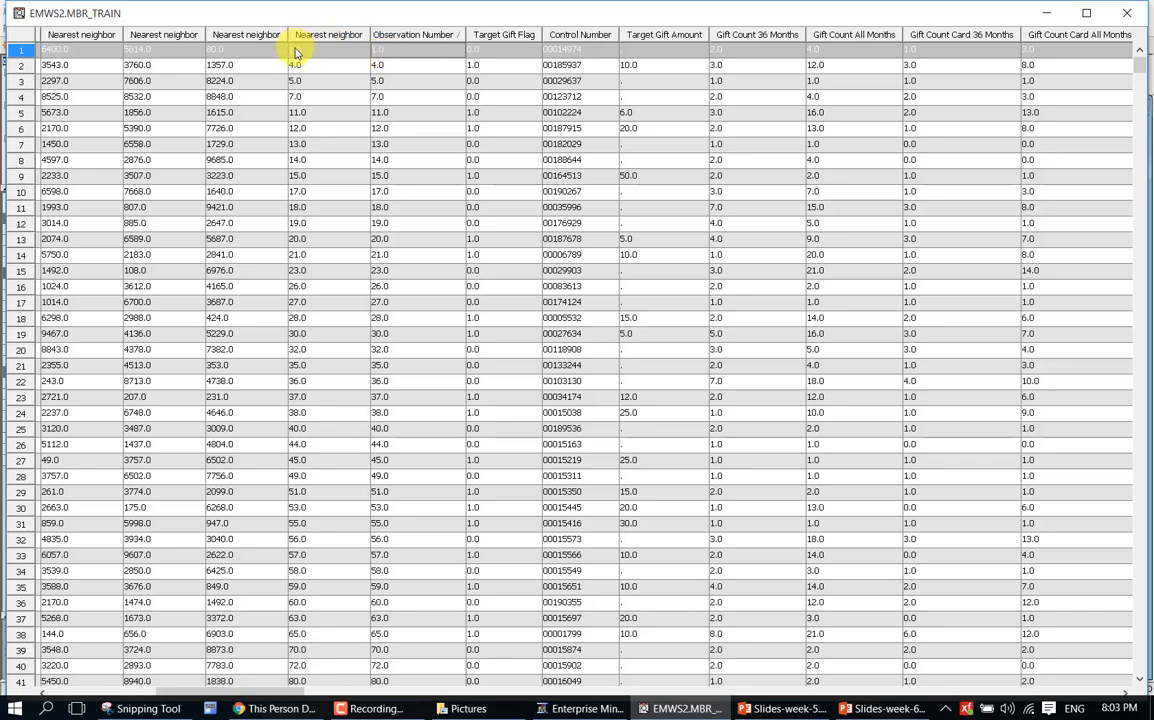
{"action": "left_click", "coordinate": [376, 67]}
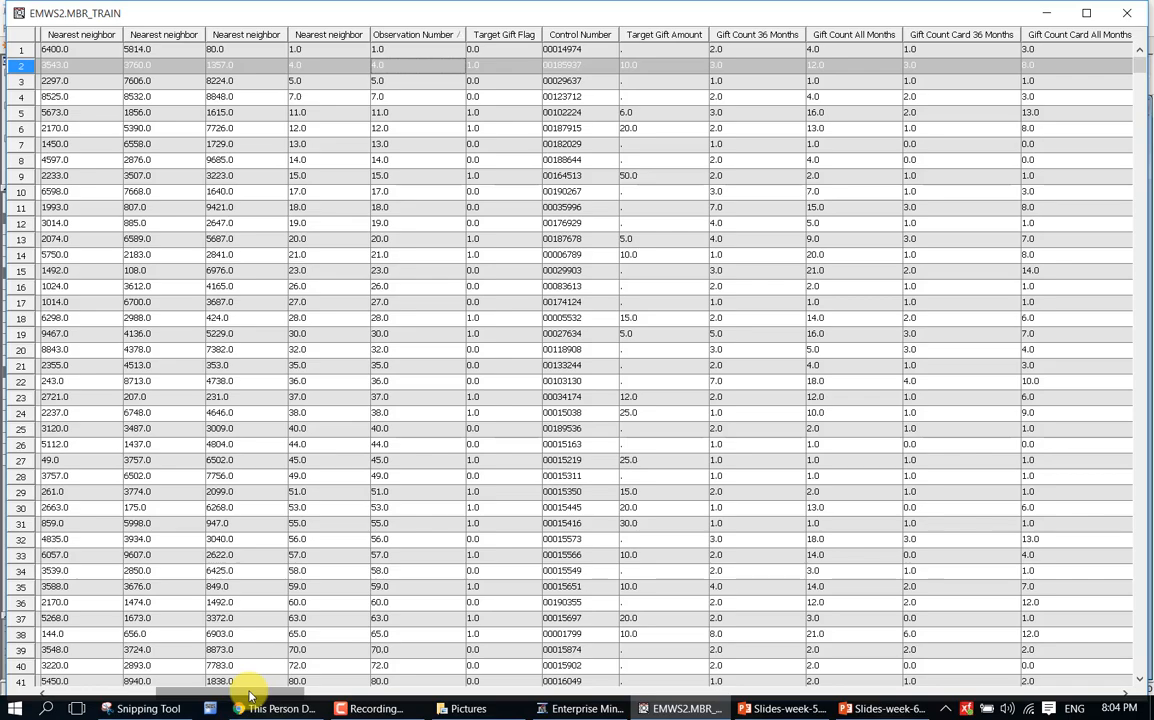
- Examine the transformed promotion and gift columns, and close the MBR_TRAIN table and the Exported Data dialog
{"action": "left_click_drag", "start_coordinate": [250, 693], "coordinate": [1050, 690]}
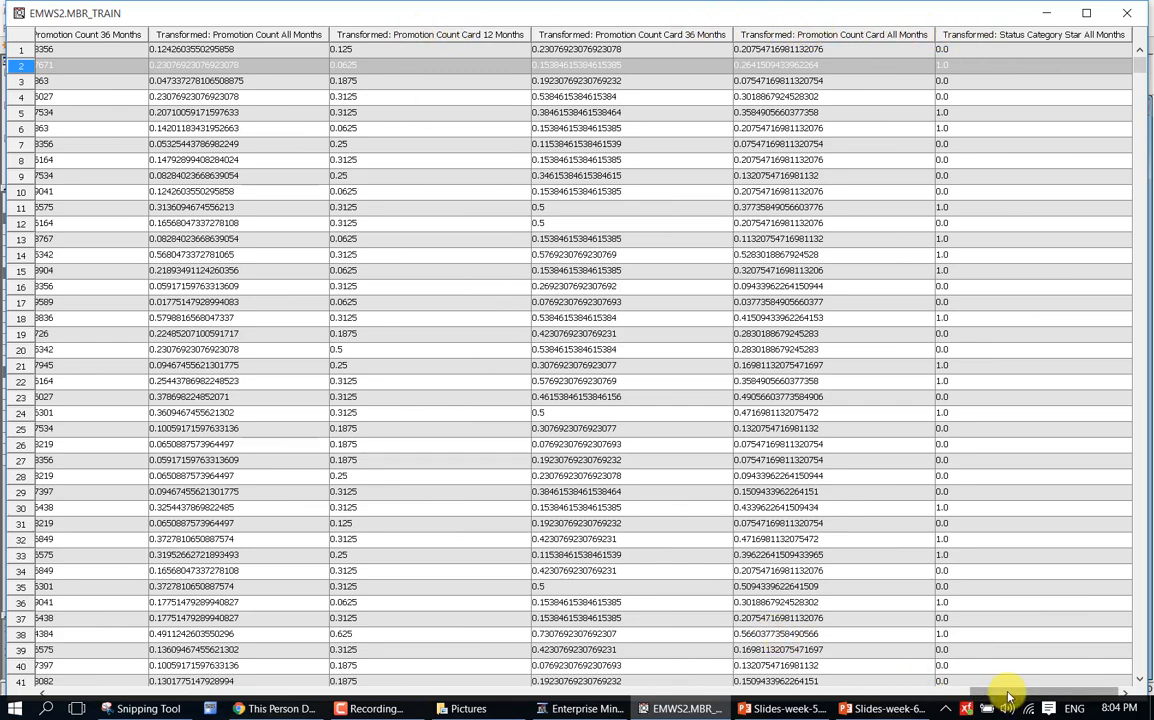
{"action": "mouse_move", "coordinate": [1008, 697]}
{"action": "left_mouse_down"}
{"action": "mouse_move", "coordinate": [958, 690]}
{"action": "mouse_move", "coordinate": [903, 706]}
{"action": "mouse_move", "coordinate": [766, 711]}
{"action": "left_mouse_up"}
{"action": "mouse_move", "coordinate": [766, 712]}
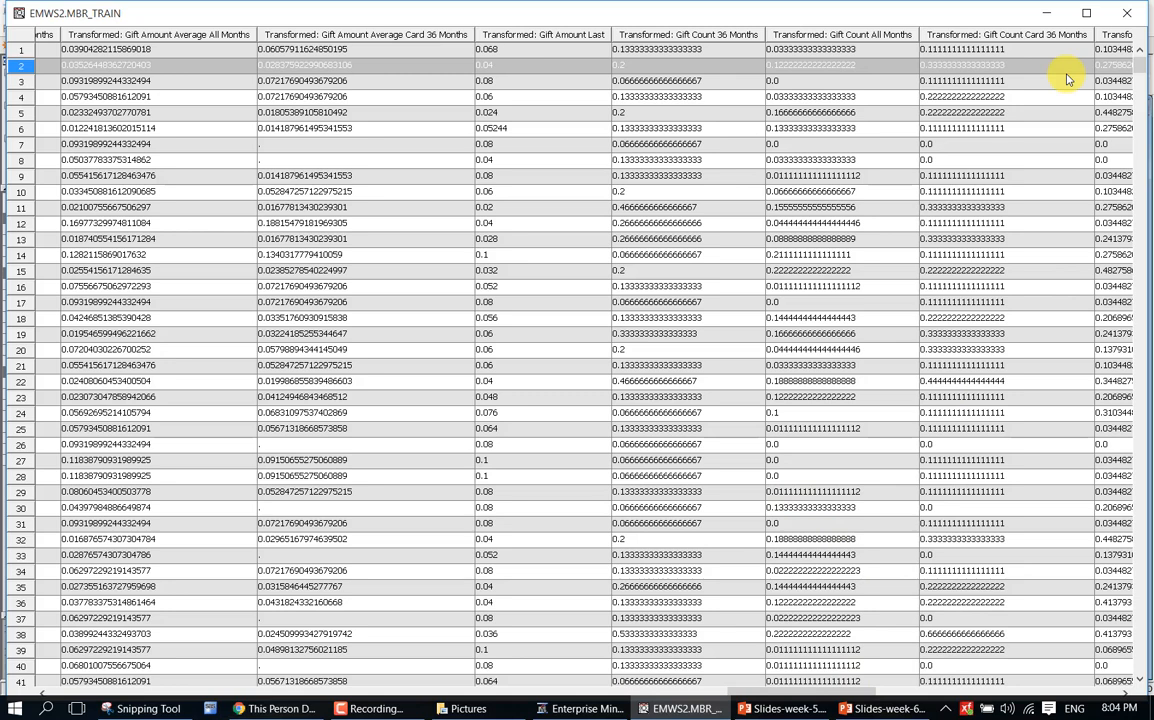
{"action": "left_click", "coordinate": [1127, 17]}
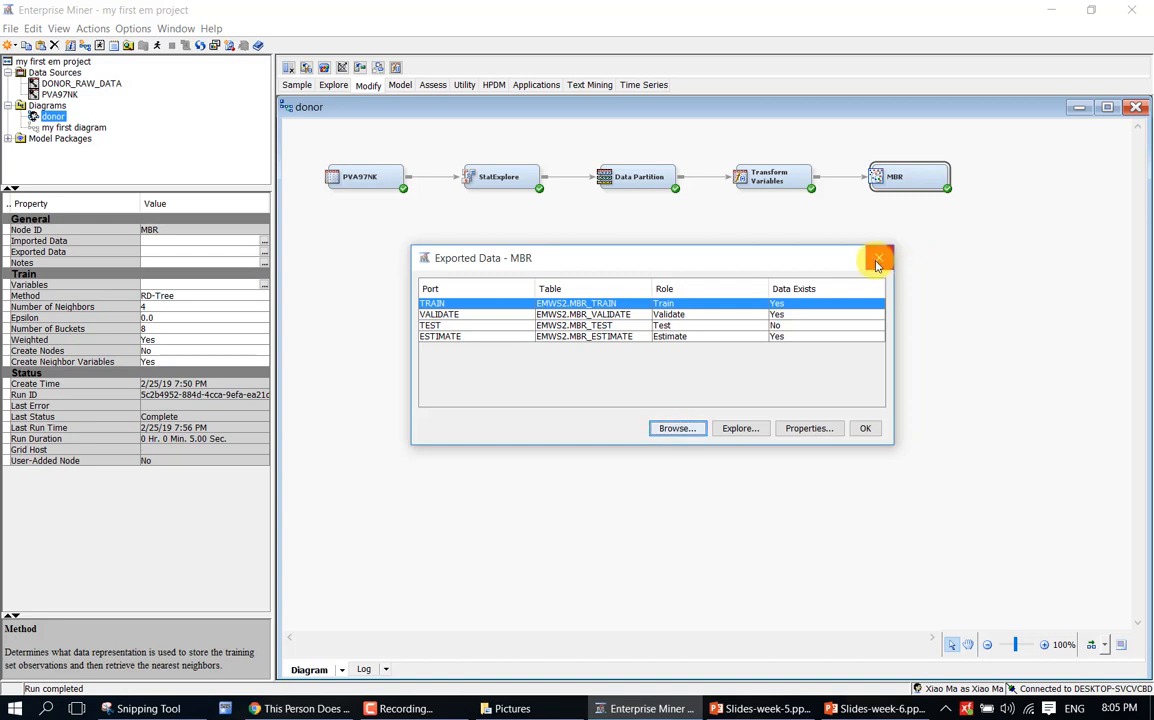
{"action": "left_click", "coordinate": [876, 262]}
{"action": "left_click", "coordinate": [935, 226]}
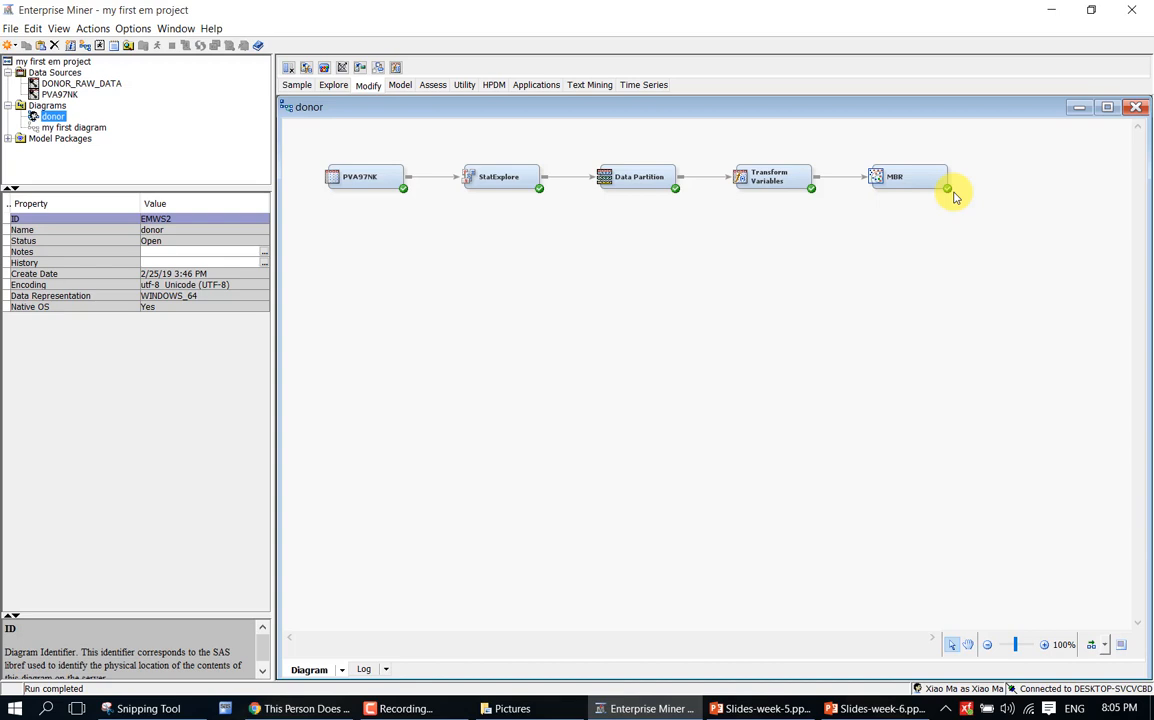
{"action": "left_click", "coordinate": [795, 172]}
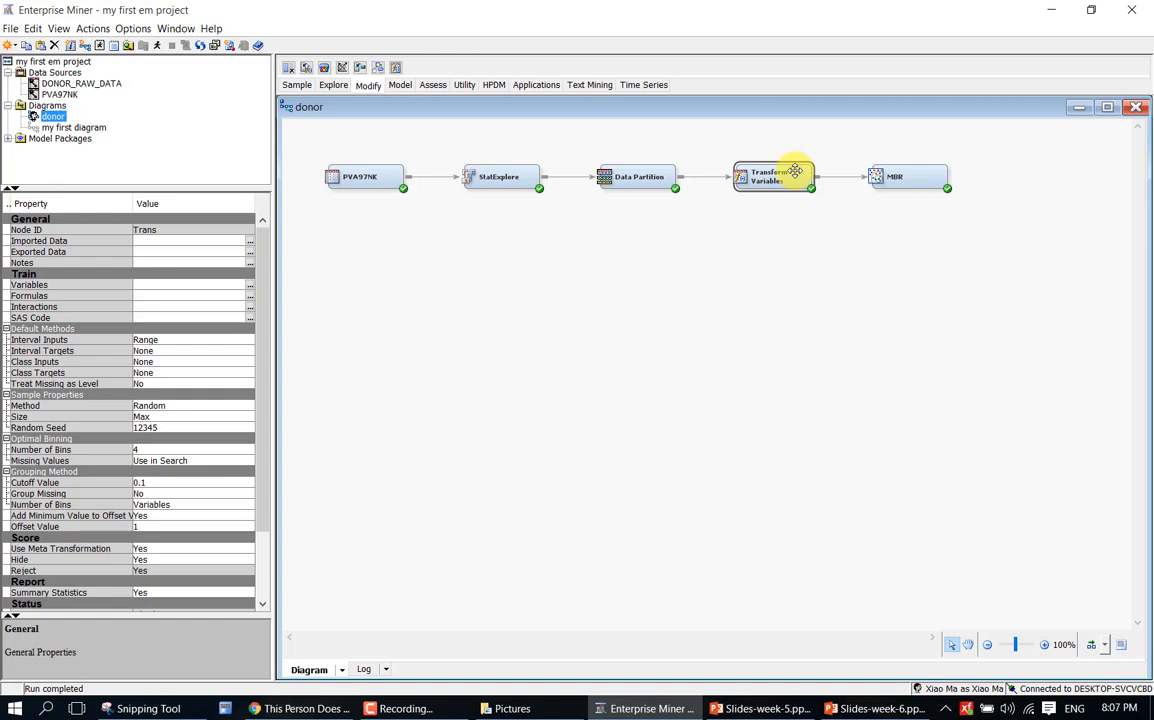
{"action": "left_click", "coordinate": [843, 258]}
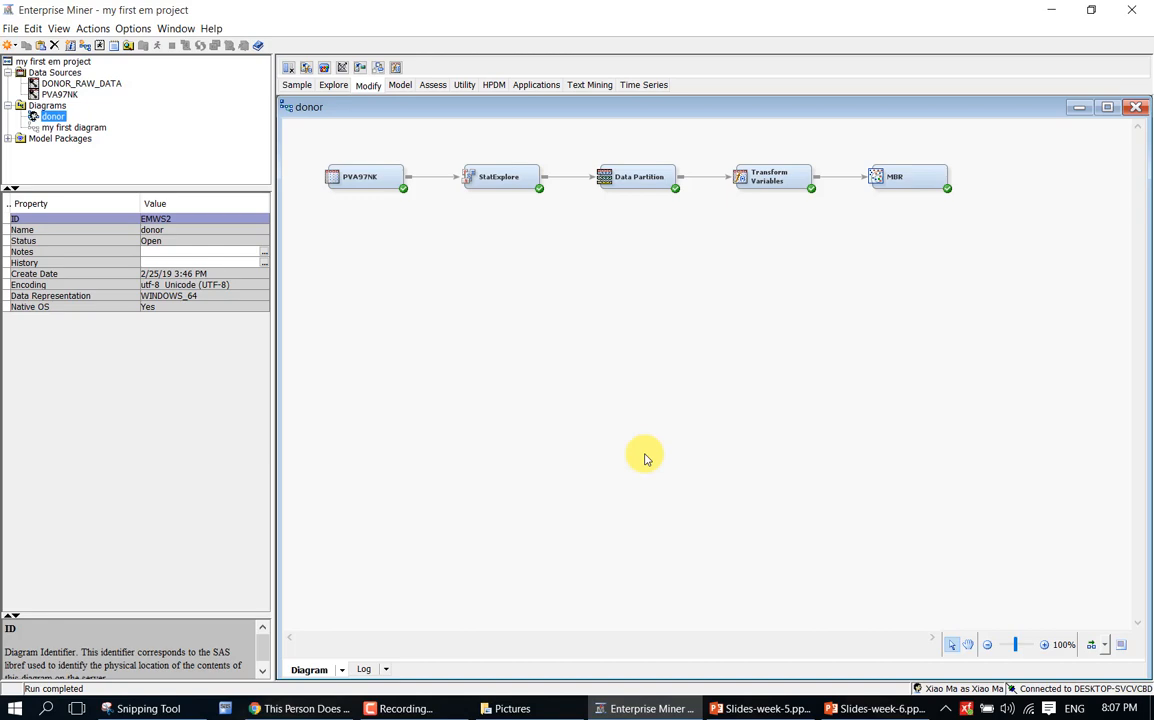
- View the Decision/Split Rule example slide in the PowerPoint slide show and switch back to Enterprise Miner
{"action": "key", "text": "alt+Tab"}
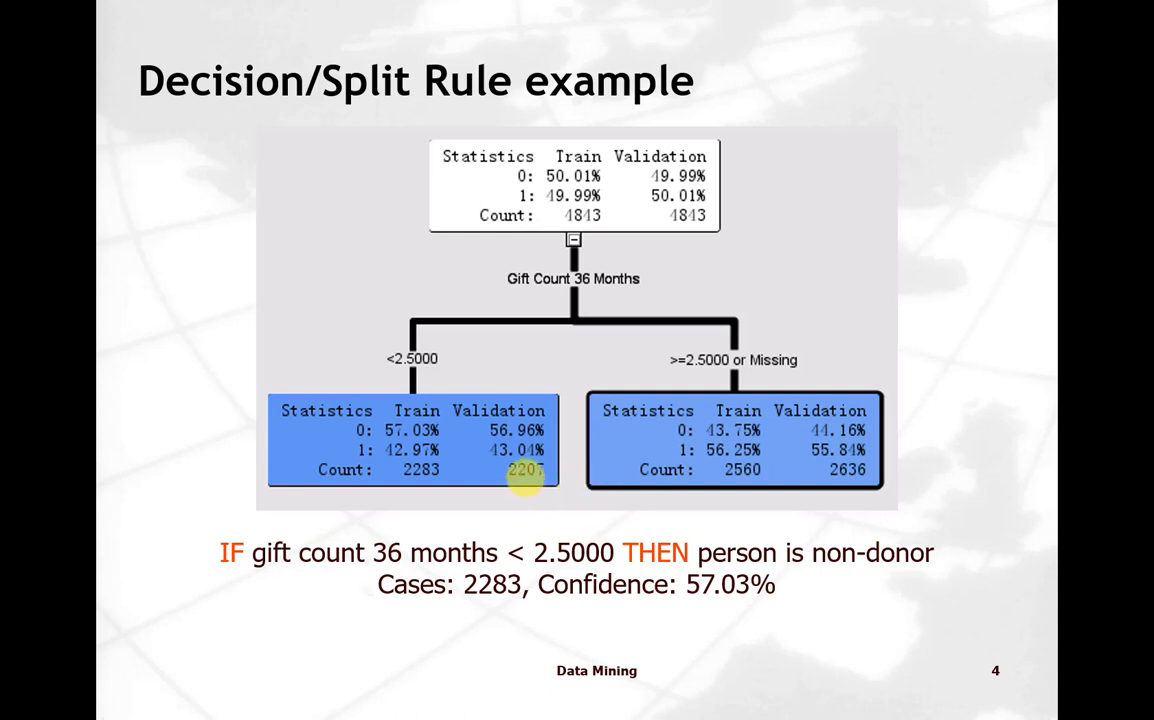
{"action": "key", "text": "alt+Tab"}
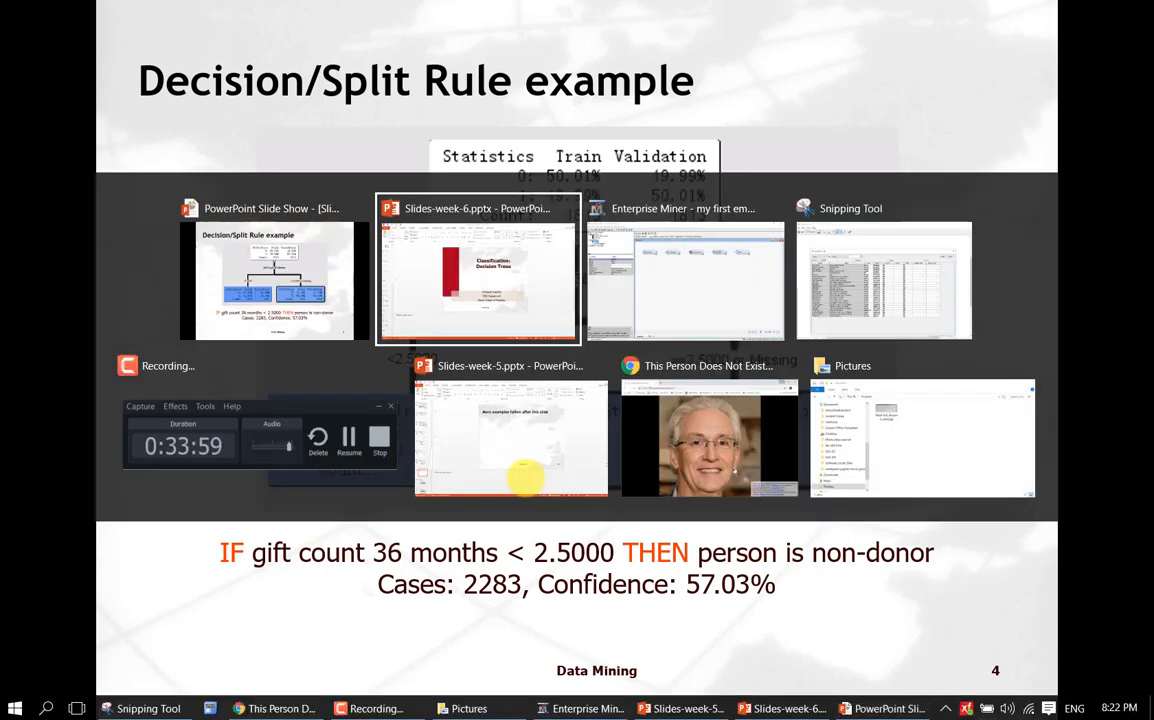
{"action": "key", "text": "alt+Tab"}
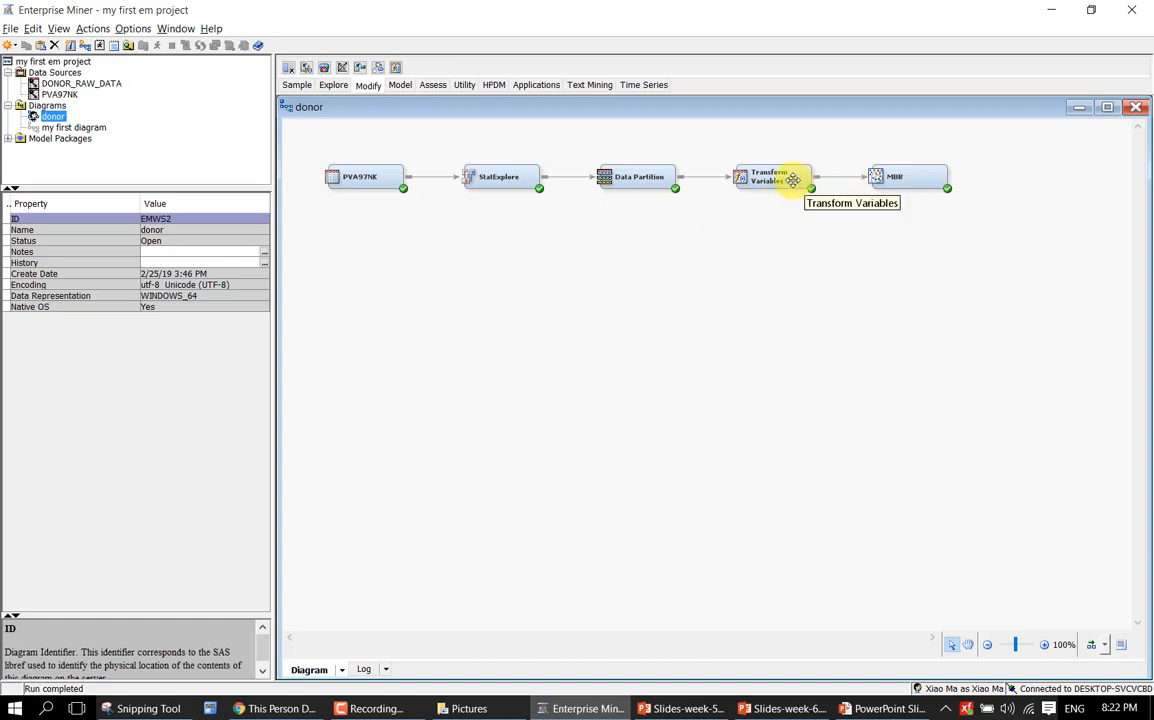
- Move the Transform Variables and MBR nodes into a second row below the PVA97NK and StatExplore nodes
{"action": "left_click_drag", "start_coordinate": [792, 181], "coordinate": [369, 271]}
{"action": "mouse_move", "coordinate": [901, 179]}
{"action": "left_mouse_down"}
{"action": "mouse_move", "coordinate": [518, 232]}
{"action": "mouse_move", "coordinate": [486, 267]}
{"action": "left_mouse_up"}
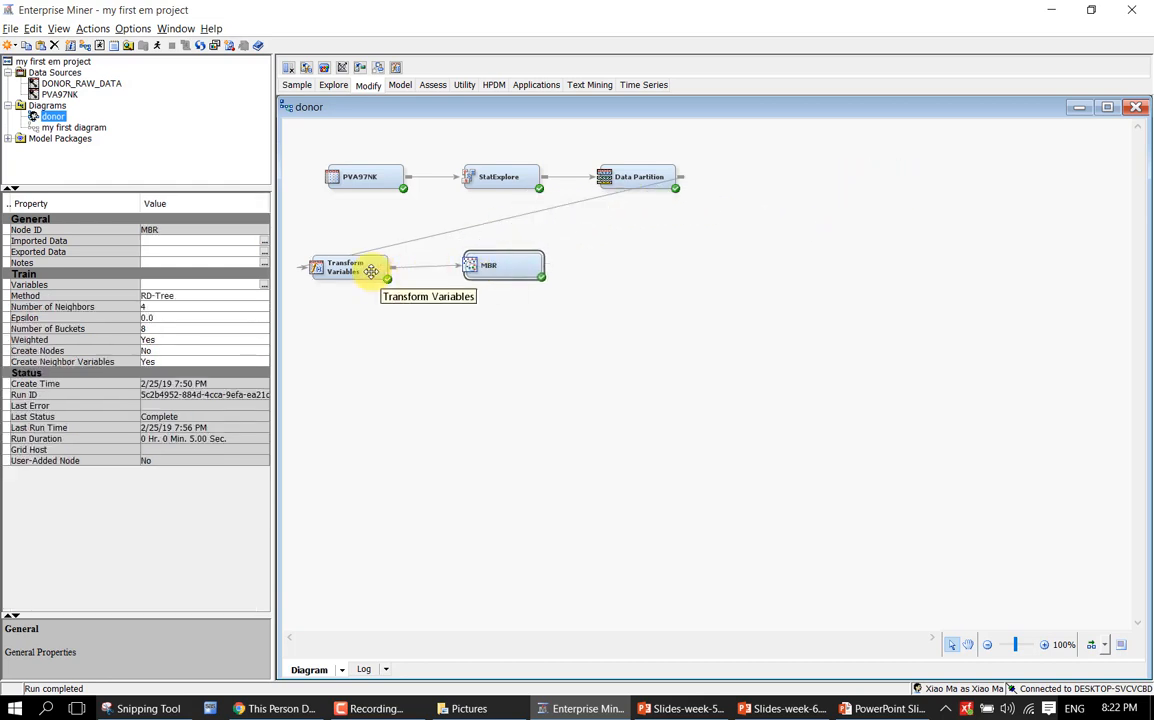
{"action": "left_click_drag", "start_coordinate": [373, 270], "coordinate": [386, 270]}
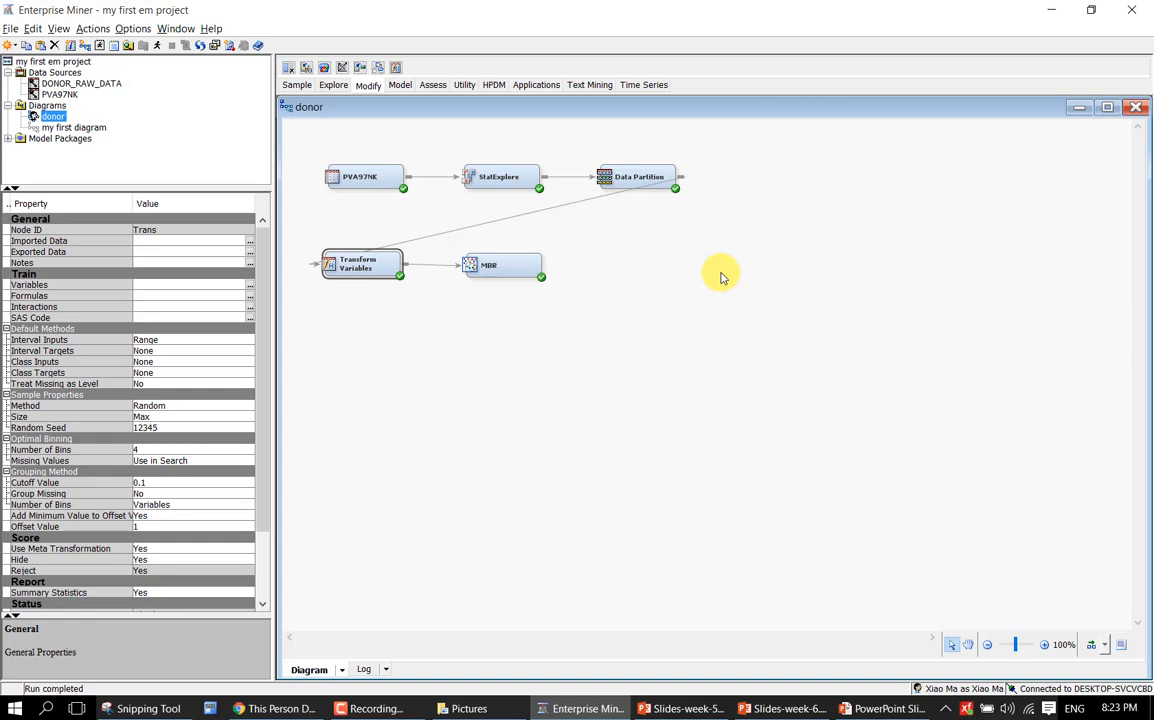
{"action": "left_click", "coordinate": [77, 708]}
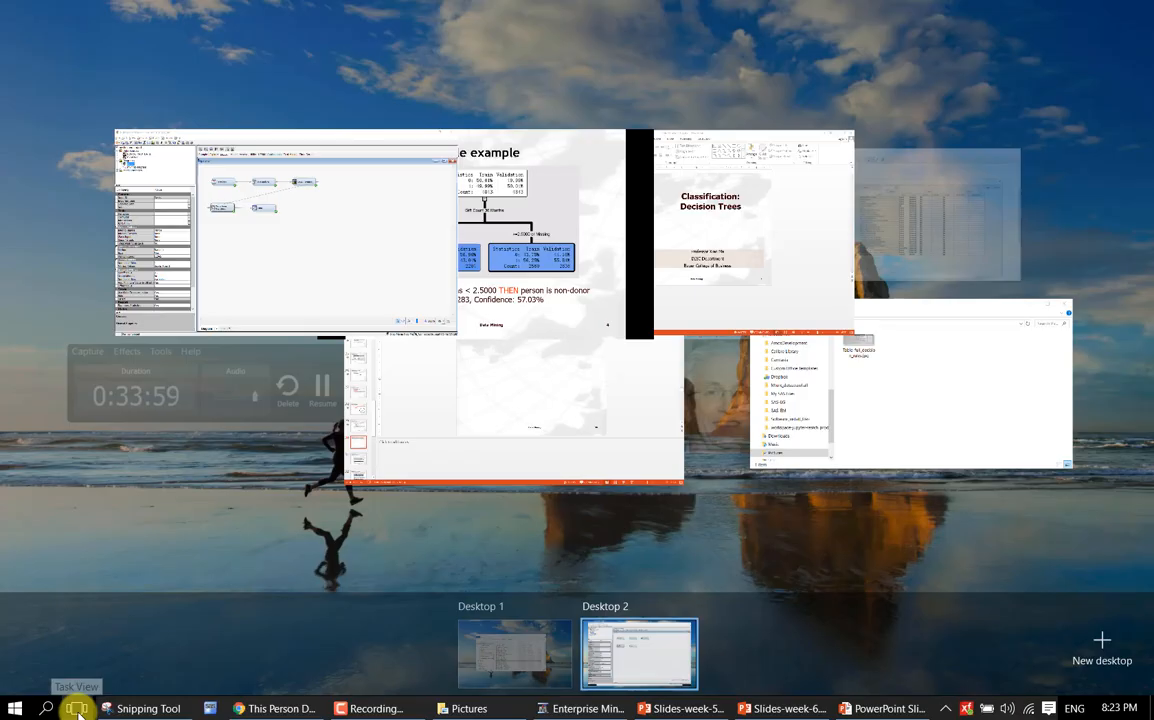
{"action": "left_click", "coordinate": [322, 376]}
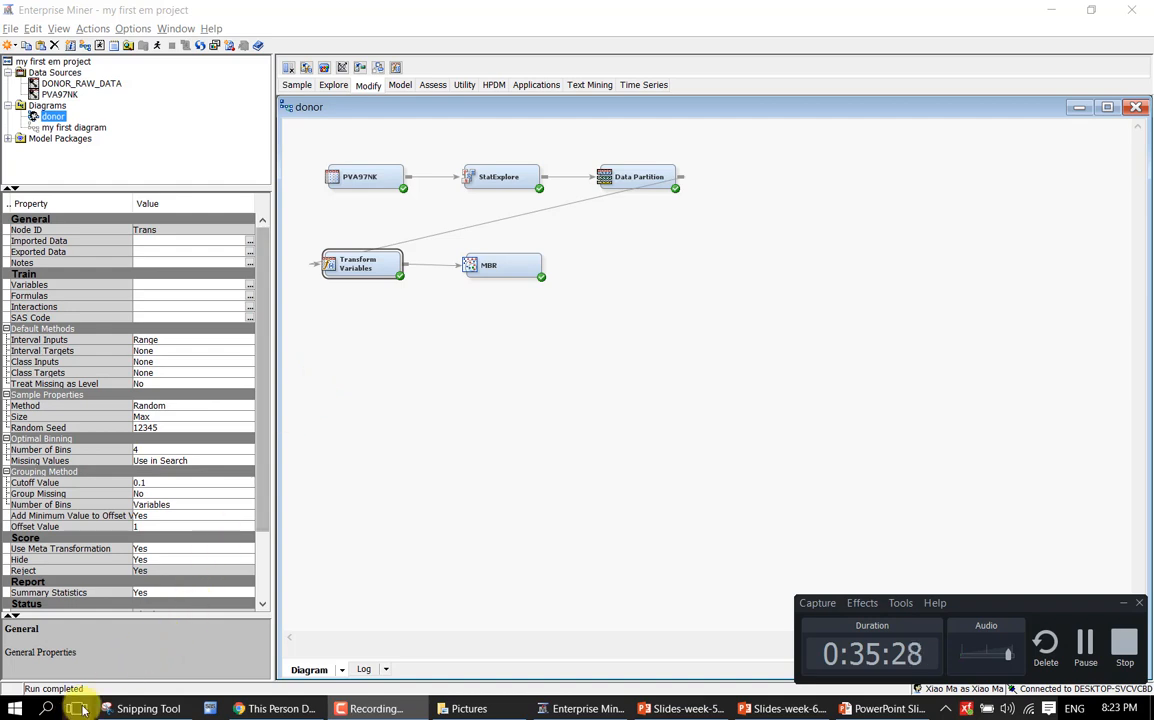
{"action": "left_click", "coordinate": [394, 518]}
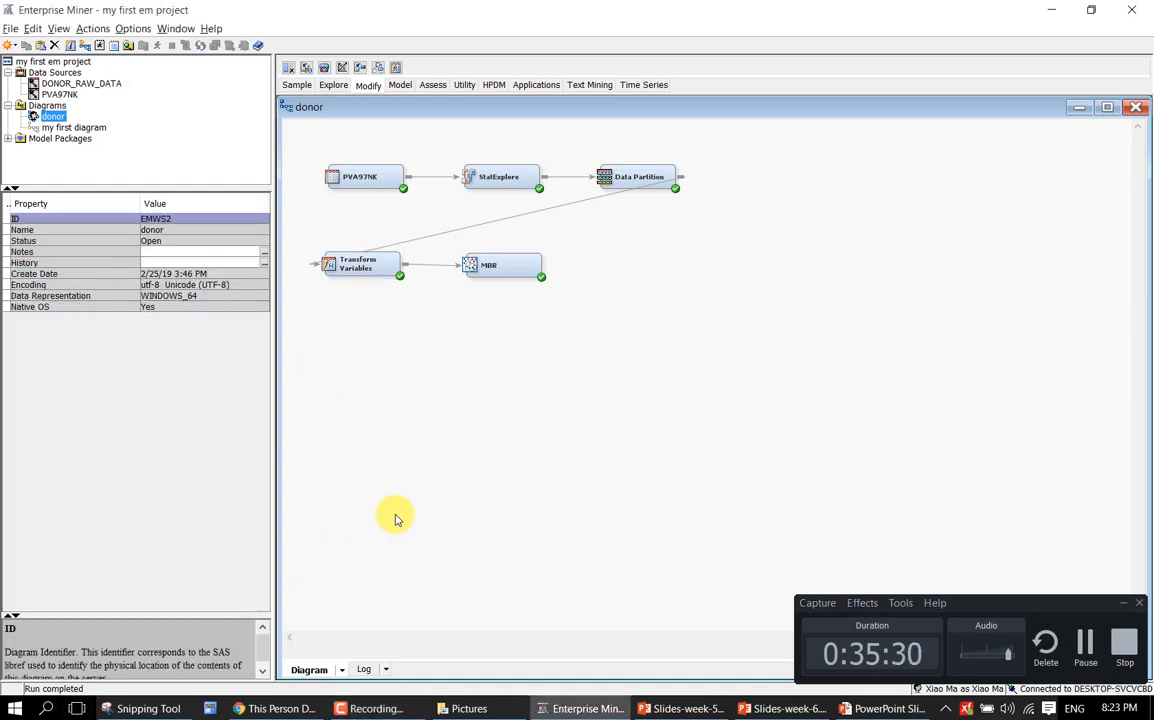
{"action": "key", "text": "F10"}
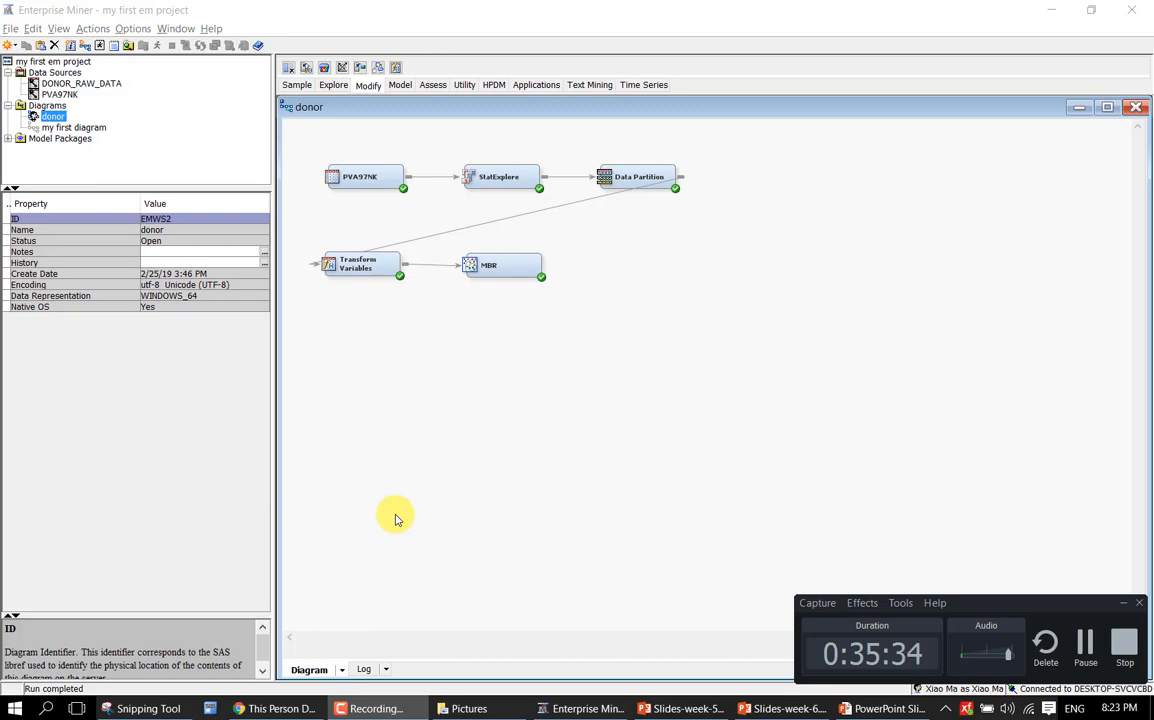
{"action": "key", "text": "super+Tab"}
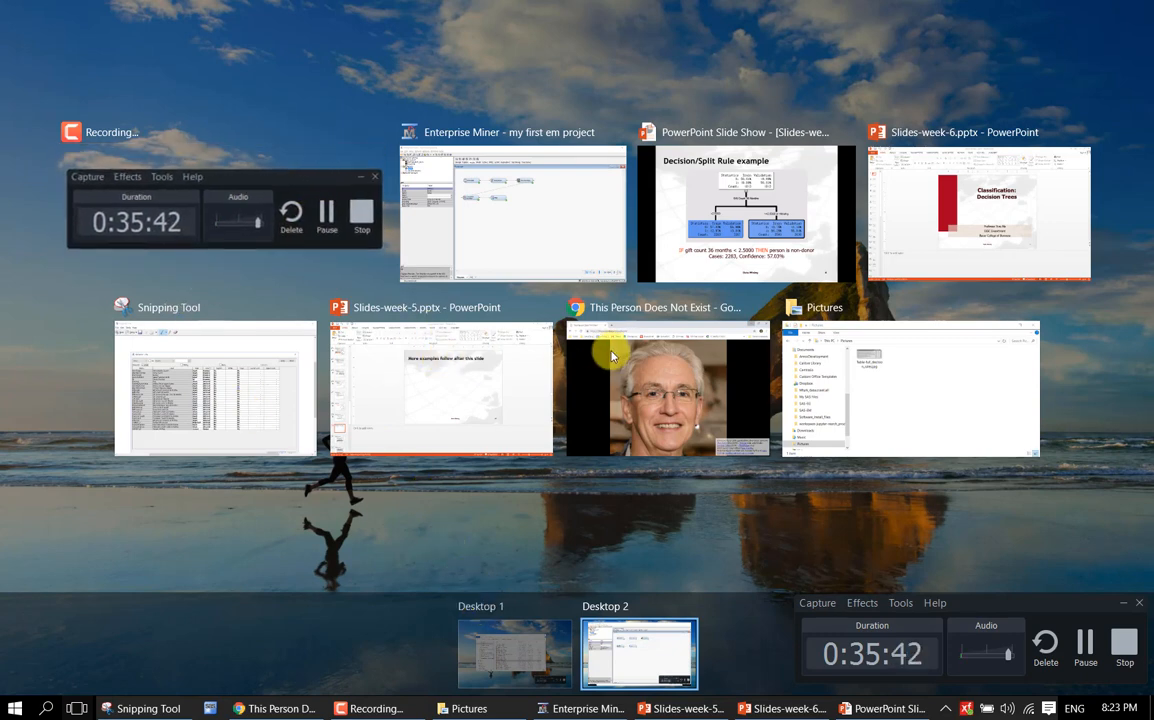
{"action": "left_click", "coordinate": [534, 231]}
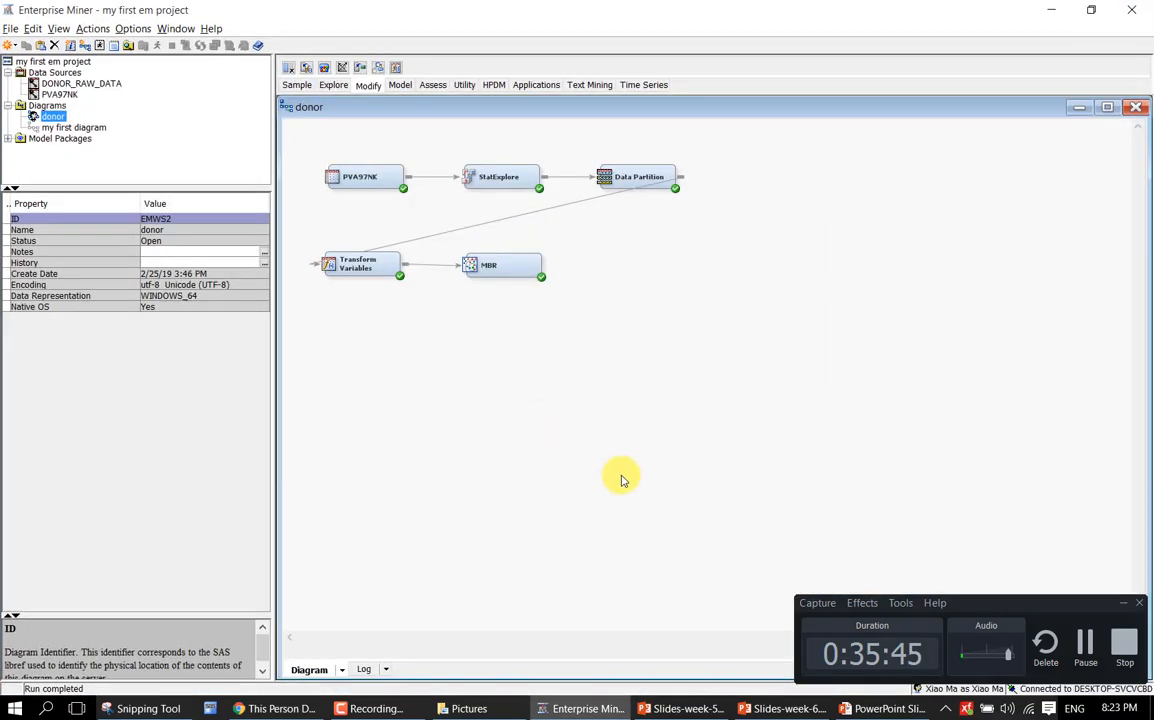
{"action": "left_click", "coordinate": [1124, 602]}
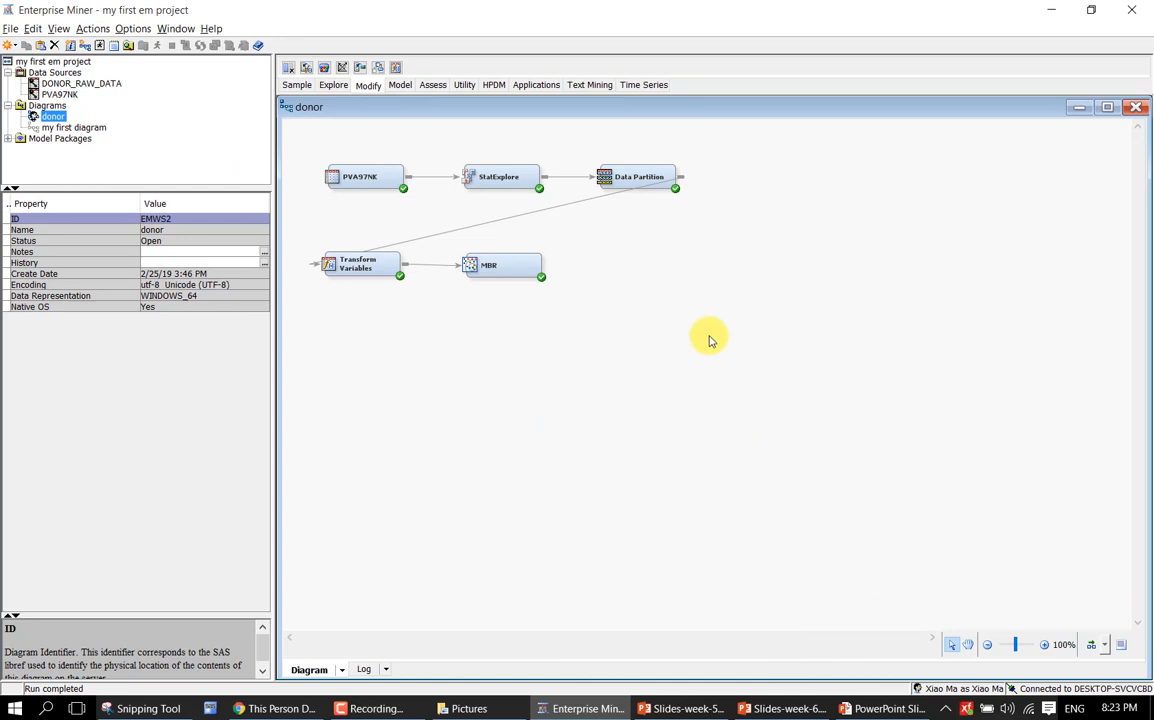
- Add a Decision Tree node to the donor diagram, connect Data Partition to it, and automatically lay out the nodes
{"action": "left_click", "coordinate": [400, 86]}
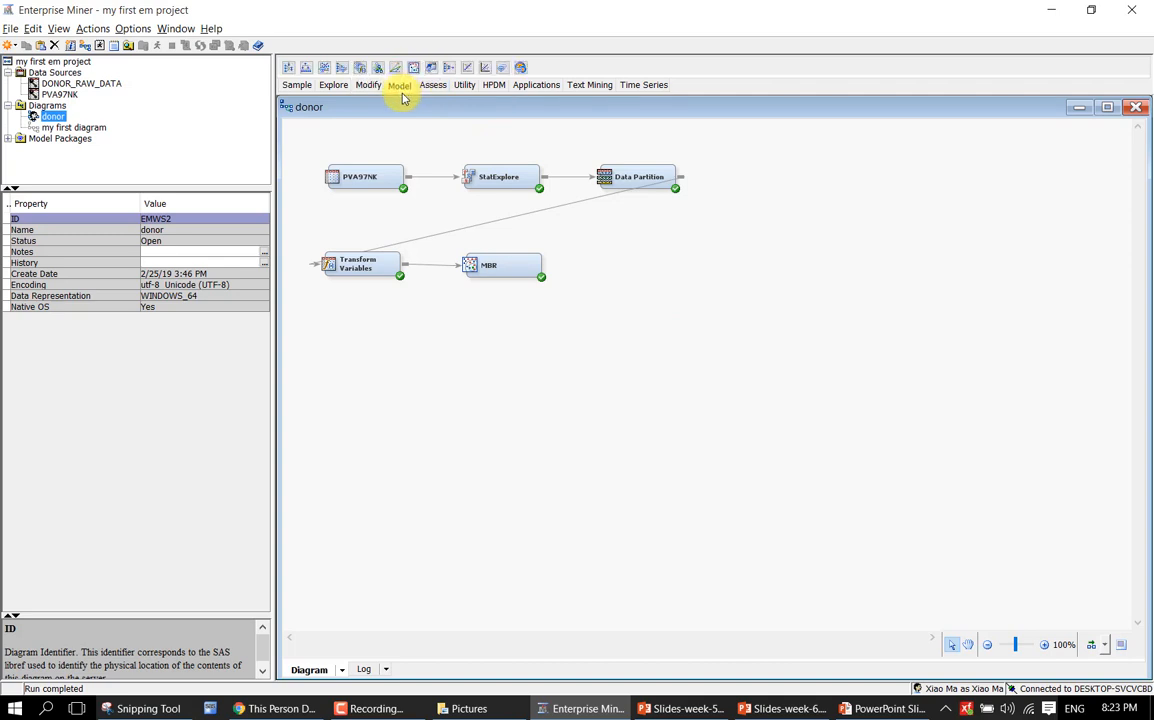
{"action": "mouse_move", "coordinate": [306, 71]}
{"action": "left_mouse_down"}
{"action": "mouse_move", "coordinate": [626, 195]}
{"action": "mouse_move", "coordinate": [733, 173]}
{"action": "left_mouse_up"}
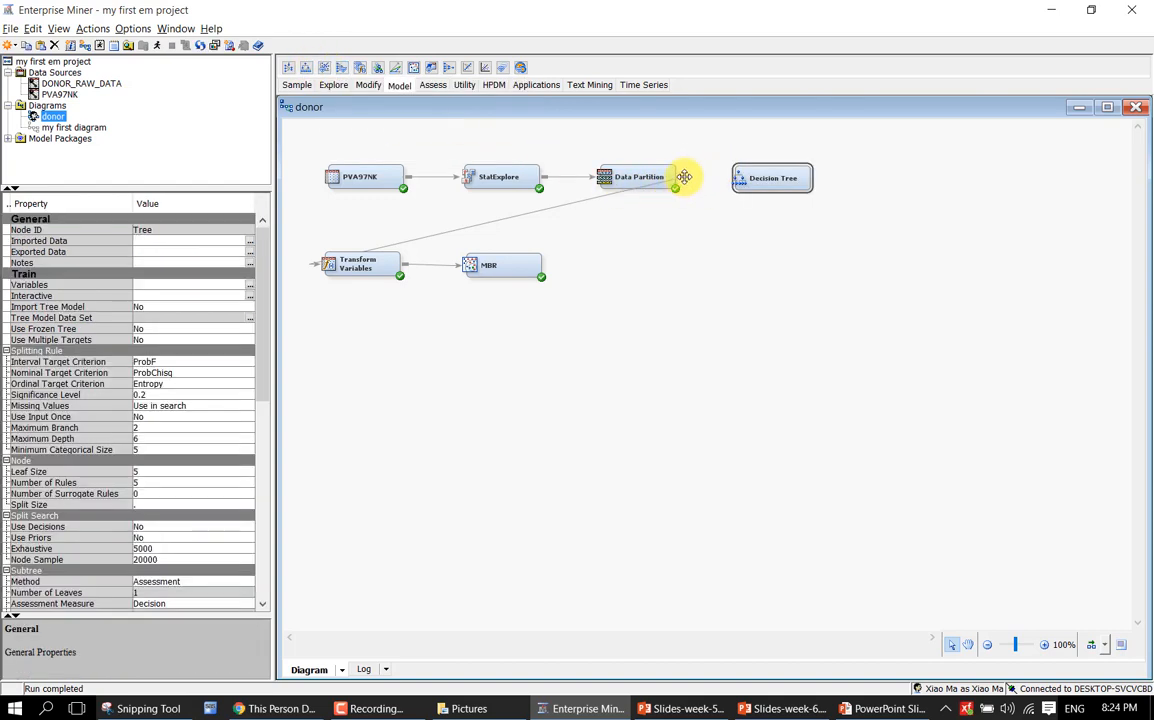
{"action": "left_click_drag", "start_coordinate": [680, 176], "coordinate": [776, 179]}
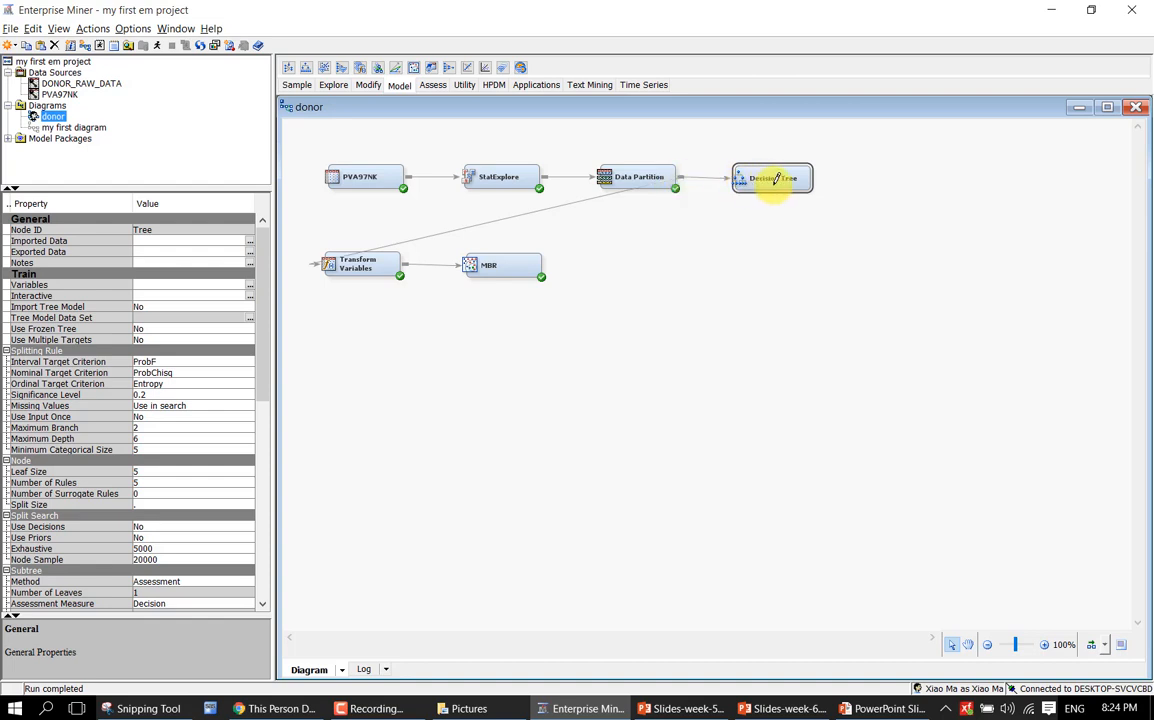
{"action": "left_click", "coordinate": [1091, 645]}
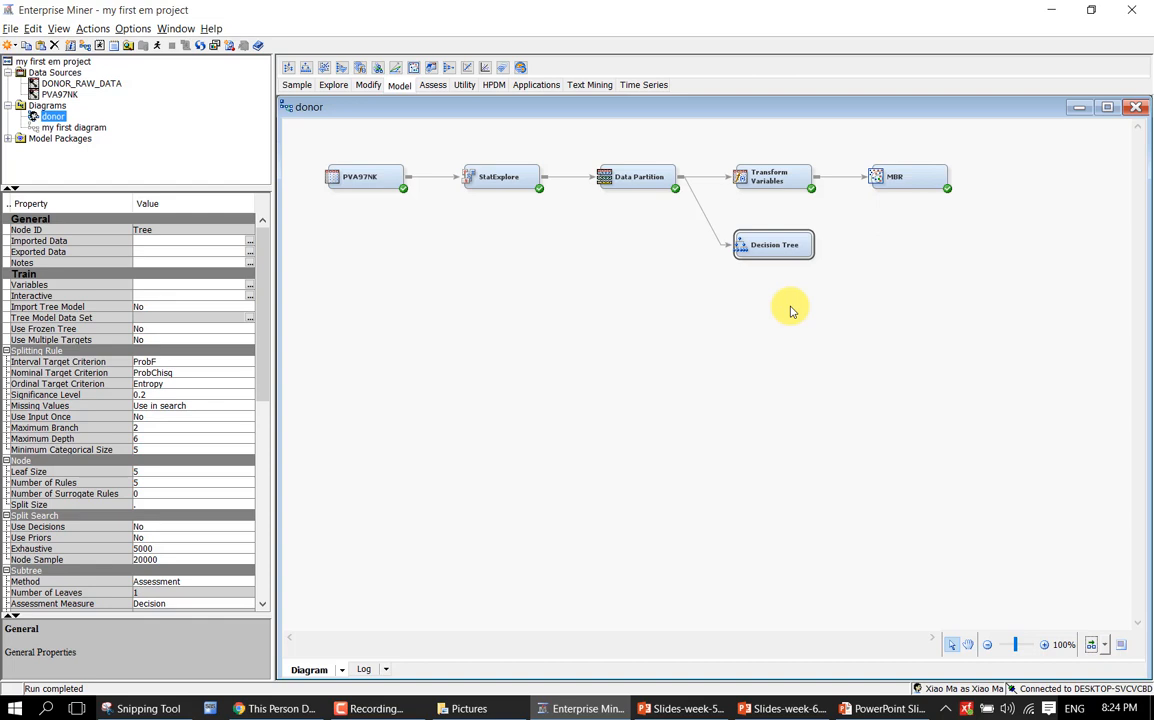
- Open the Decision Tree node's interactive tree editor and bring up the enlarged Split Node dialog for the root node
{"action": "left_click", "coordinate": [249, 296]}
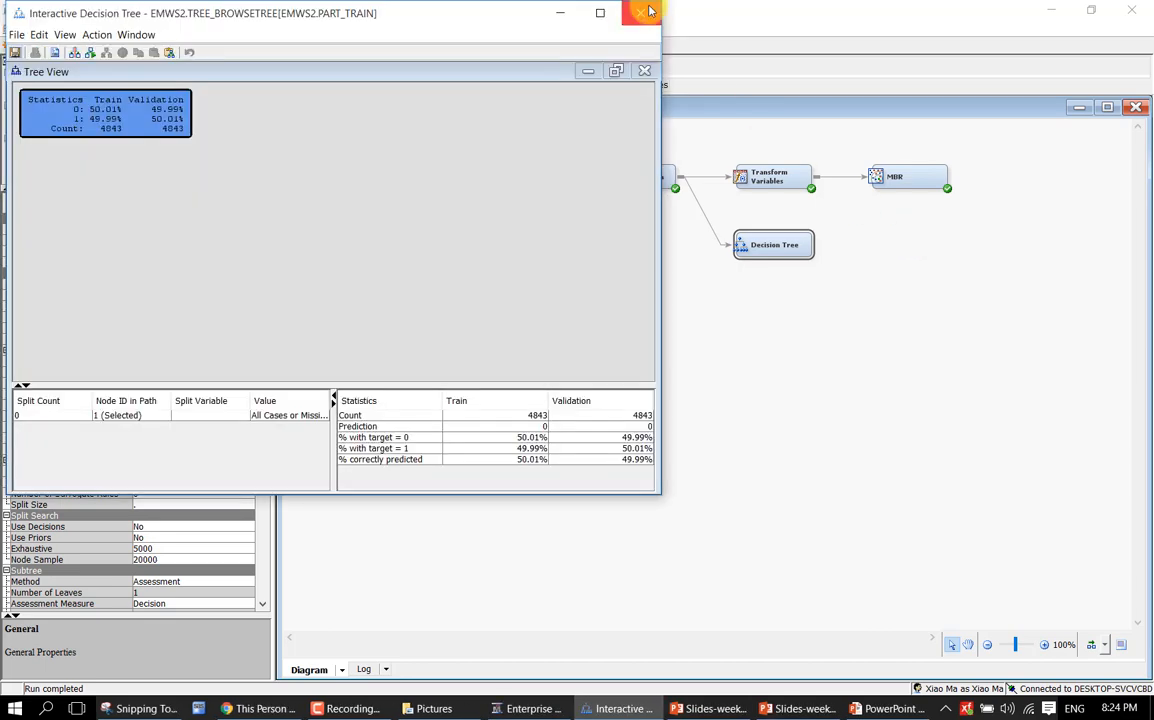
{"action": "left_click", "coordinate": [600, 12]}
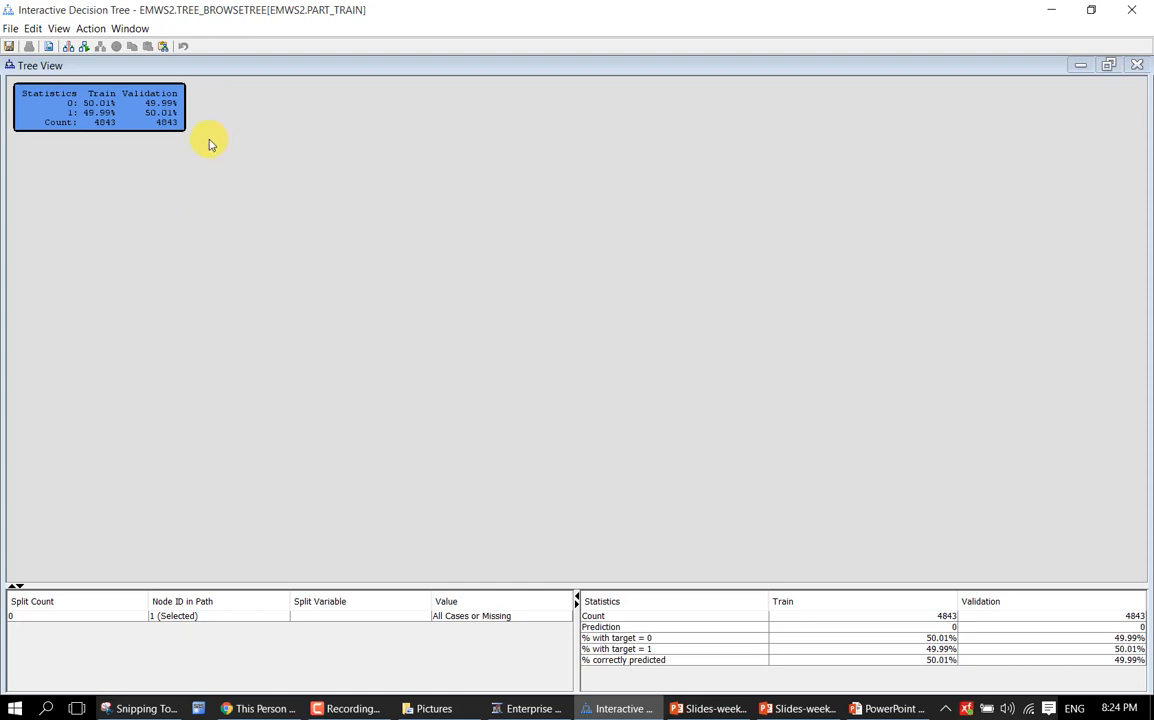
{"action": "right_click", "coordinate": [153, 106]}
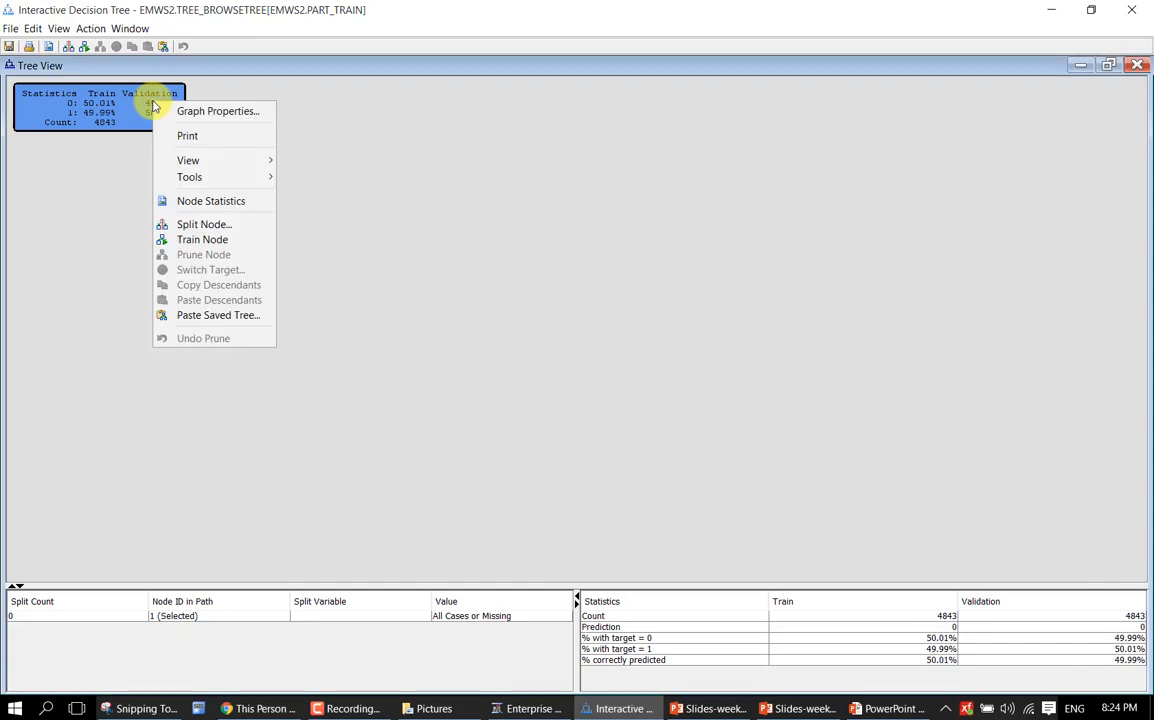
{"action": "left_click", "coordinate": [167, 226]}
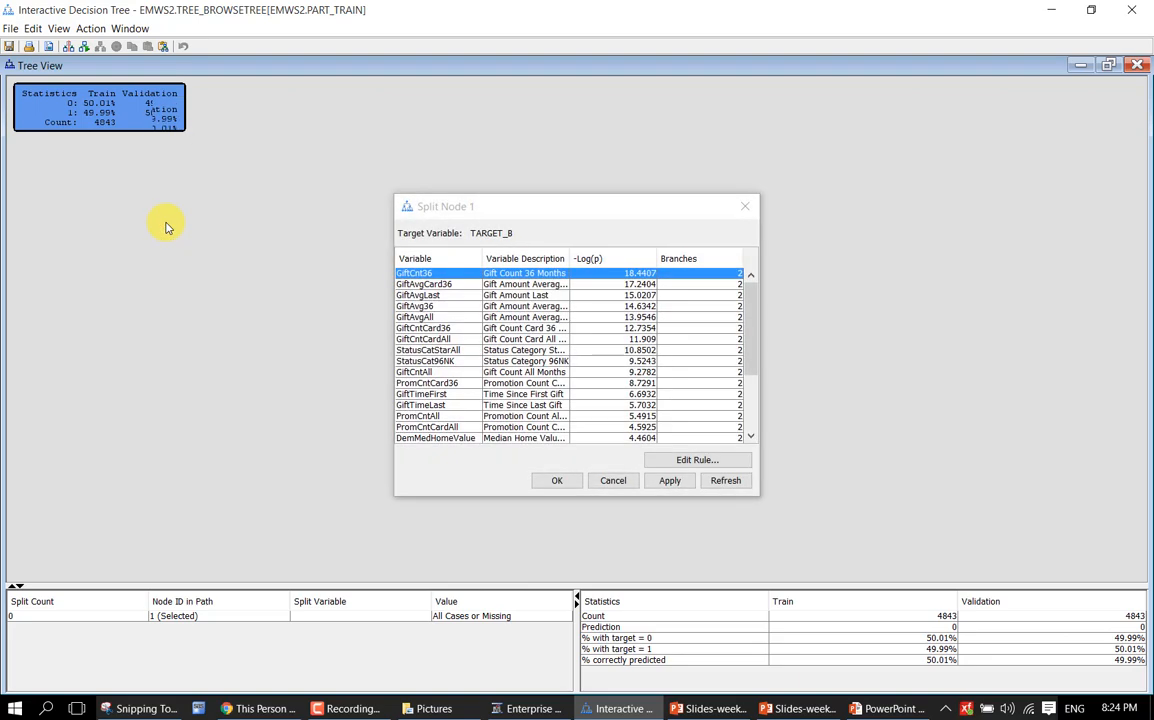
{"action": "left_click", "coordinate": [536, 195]}
{"action": "double_click", "coordinate": [536, 195]}
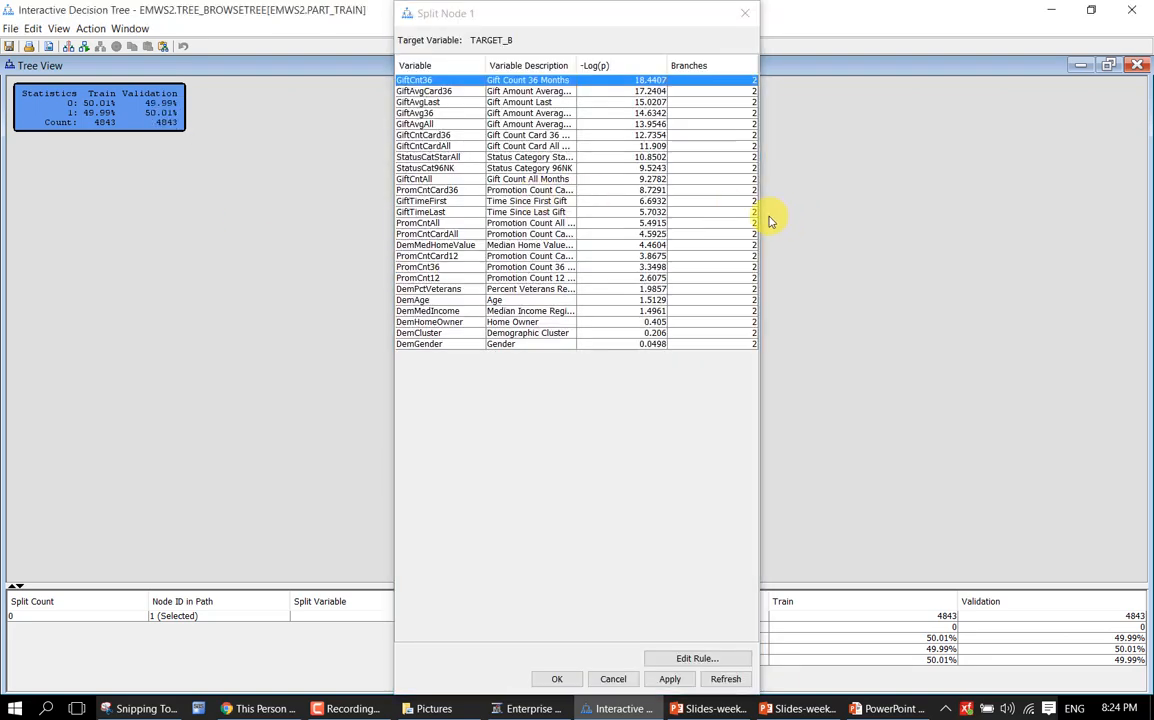
{"action": "left_click_drag", "start_coordinate": [760, 216], "coordinate": [903, 215]}
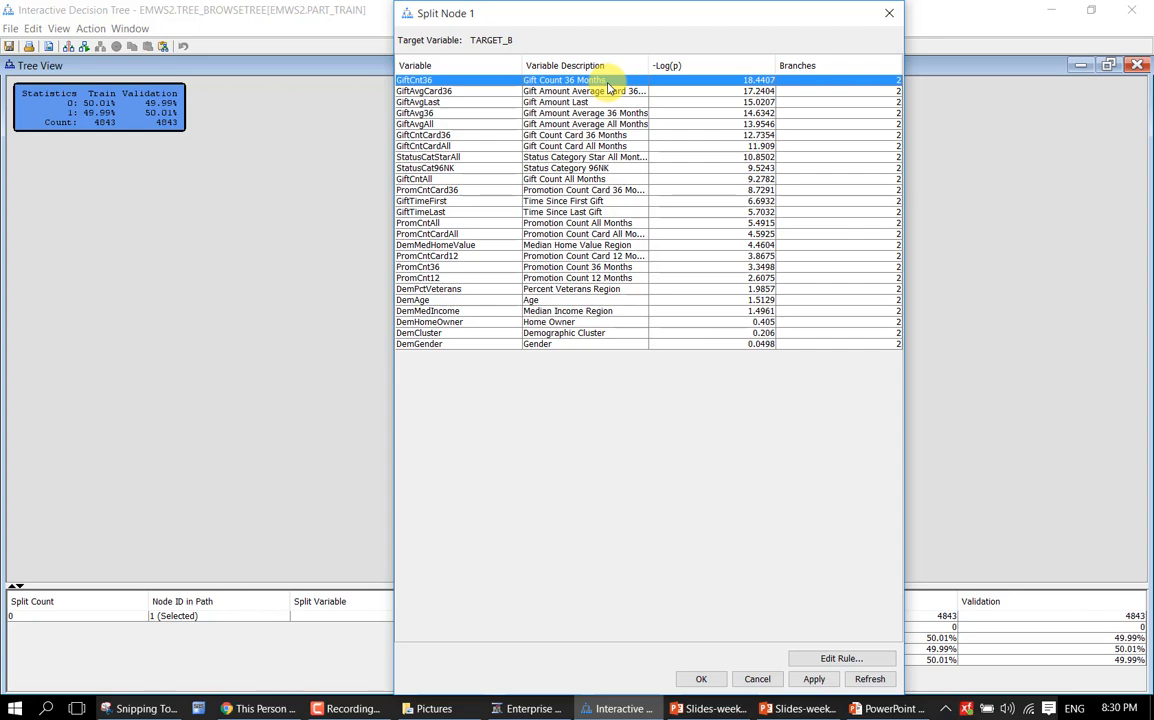
- Sort the candidate variables by -Log(p) in descending order and apply the root split on GiftCnt36
{"action": "left_click", "coordinate": [686, 66]}
{"action": "left_click", "coordinate": [686, 66]}
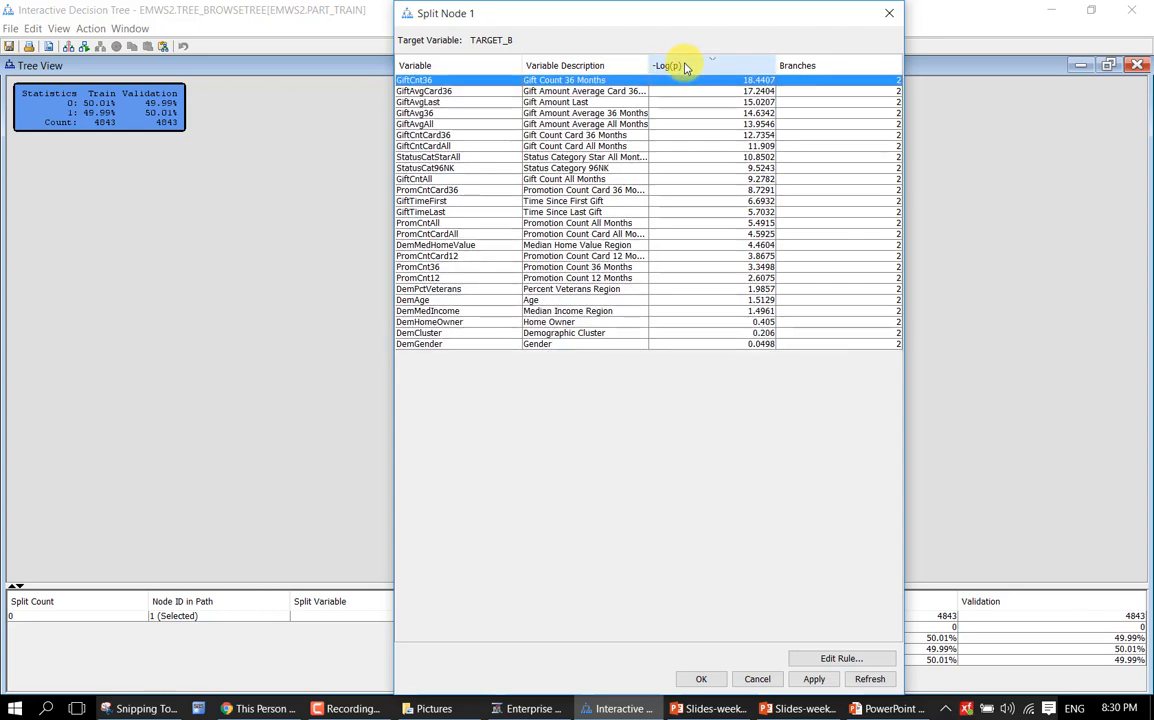
{"action": "left_click", "coordinate": [646, 178]}
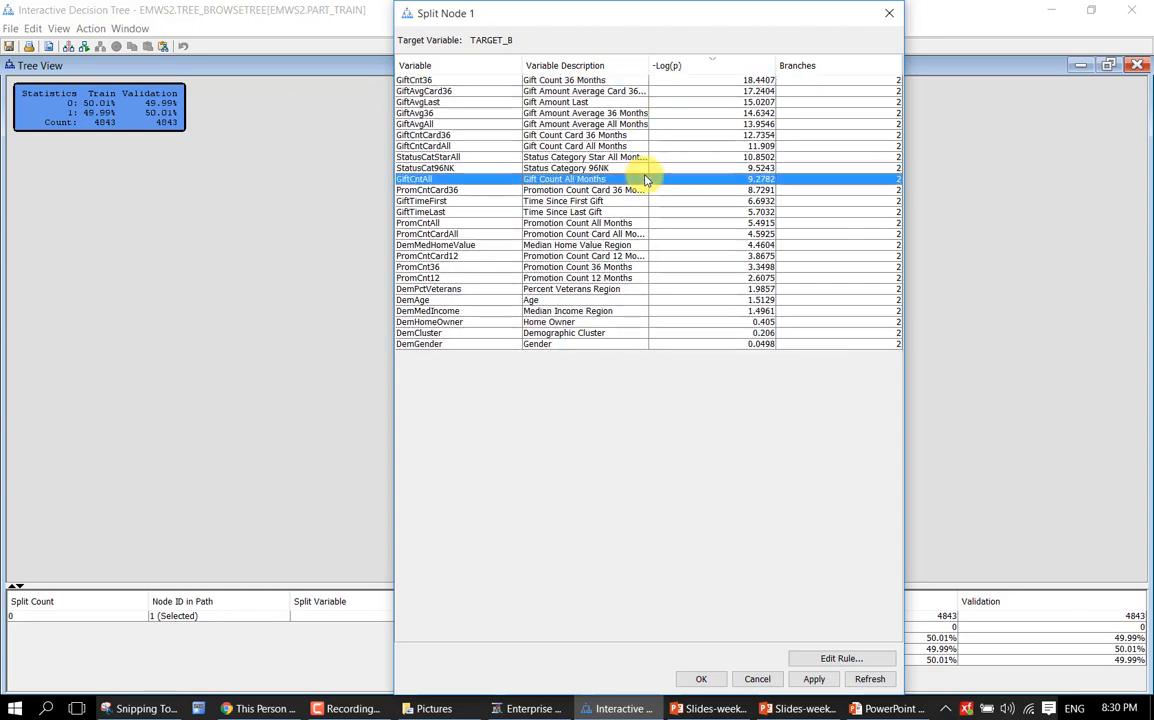
{"action": "left_click", "coordinate": [672, 82]}
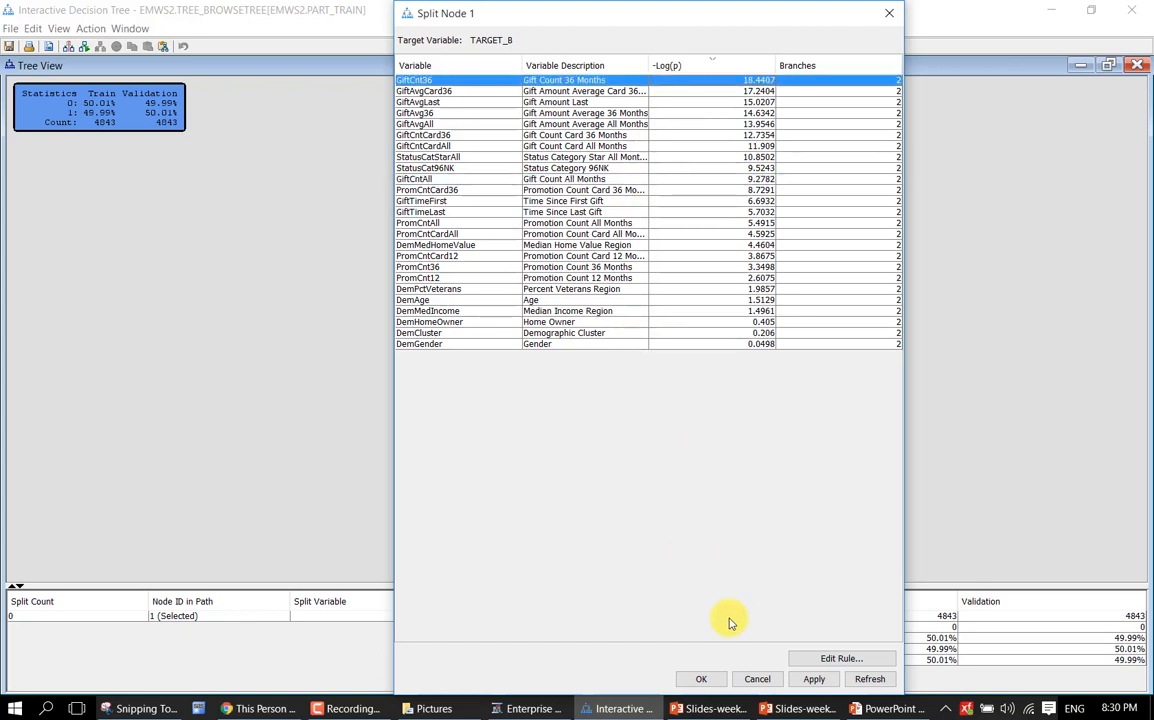
{"action": "left_click", "coordinate": [808, 681]}
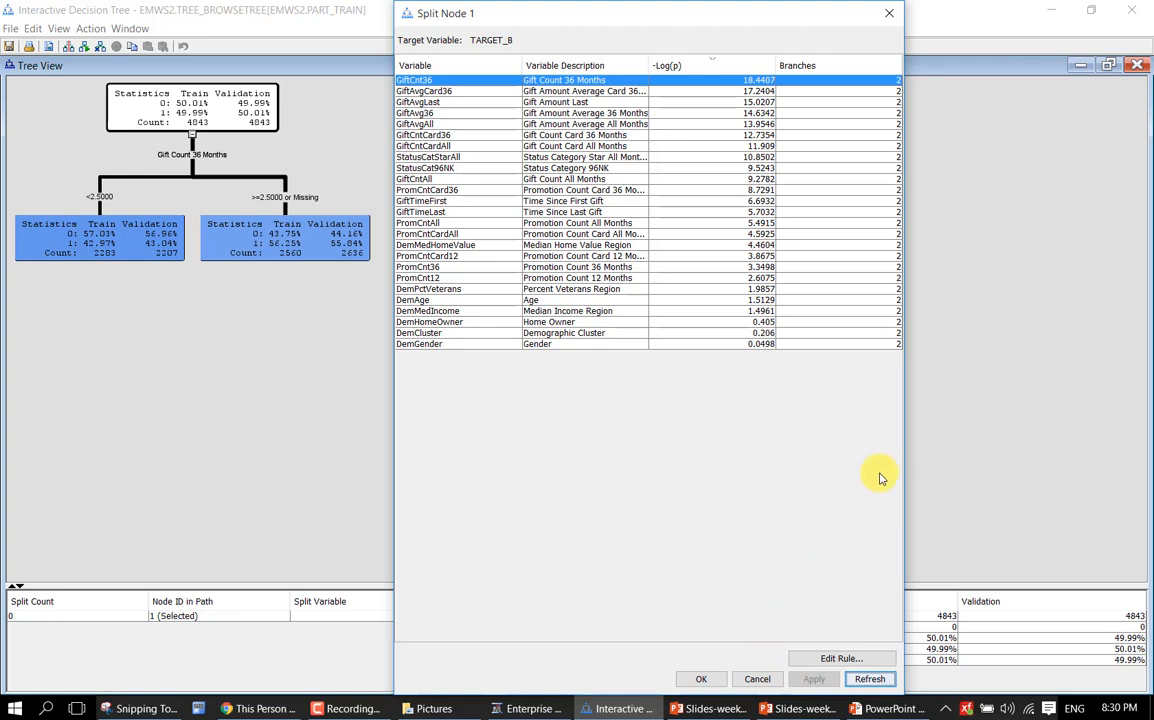
- Review the GiftCnt36 rule's missing-value assignment and split points, and close the rule and the root's Split Node dialog
{"action": "left_click", "coordinate": [820, 658]}
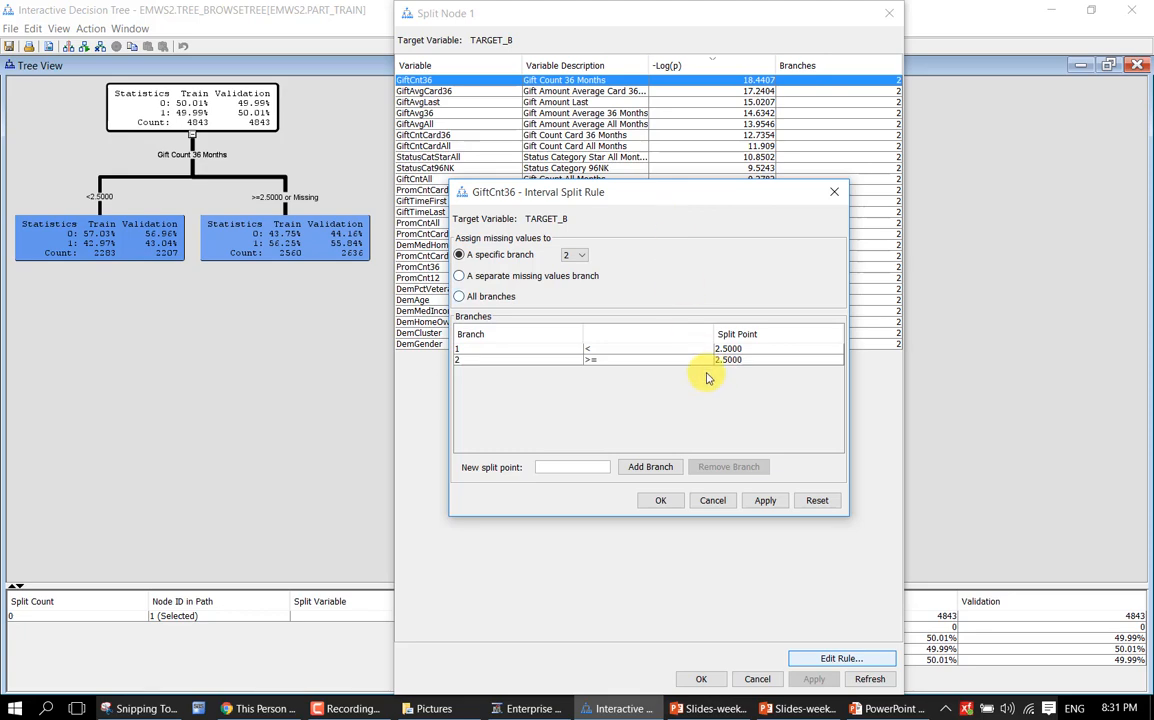
{"action": "left_click", "coordinate": [663, 503]}
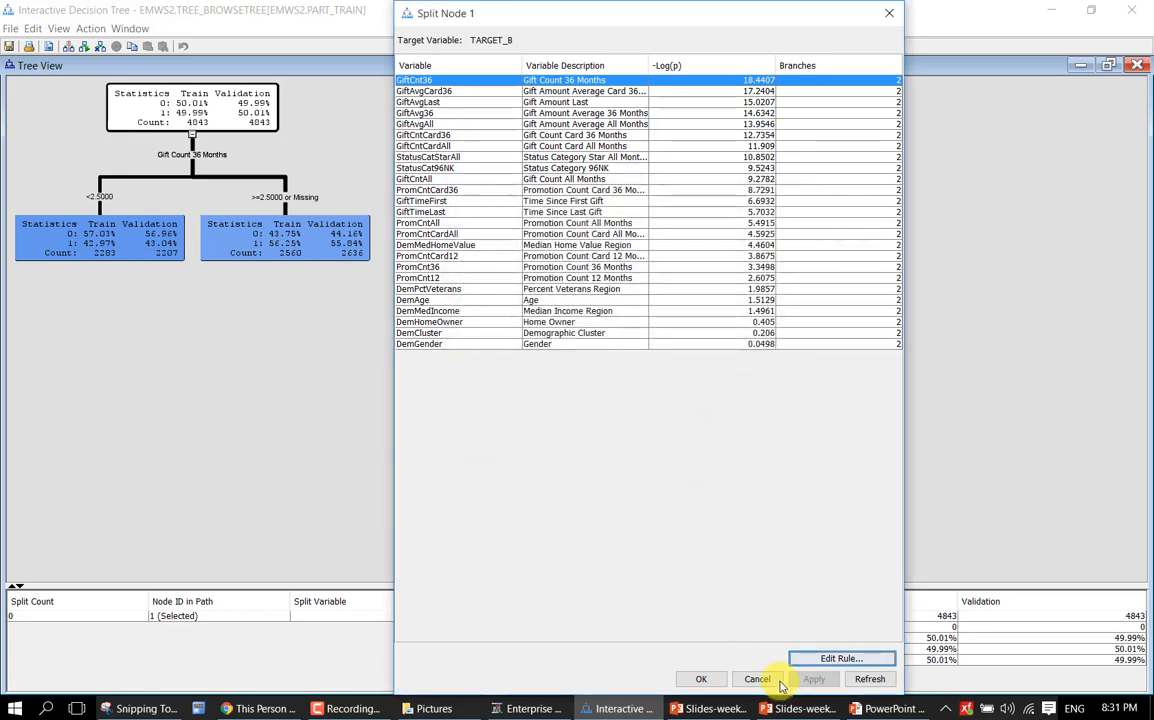
{"action": "left_click", "coordinate": [709, 681]}
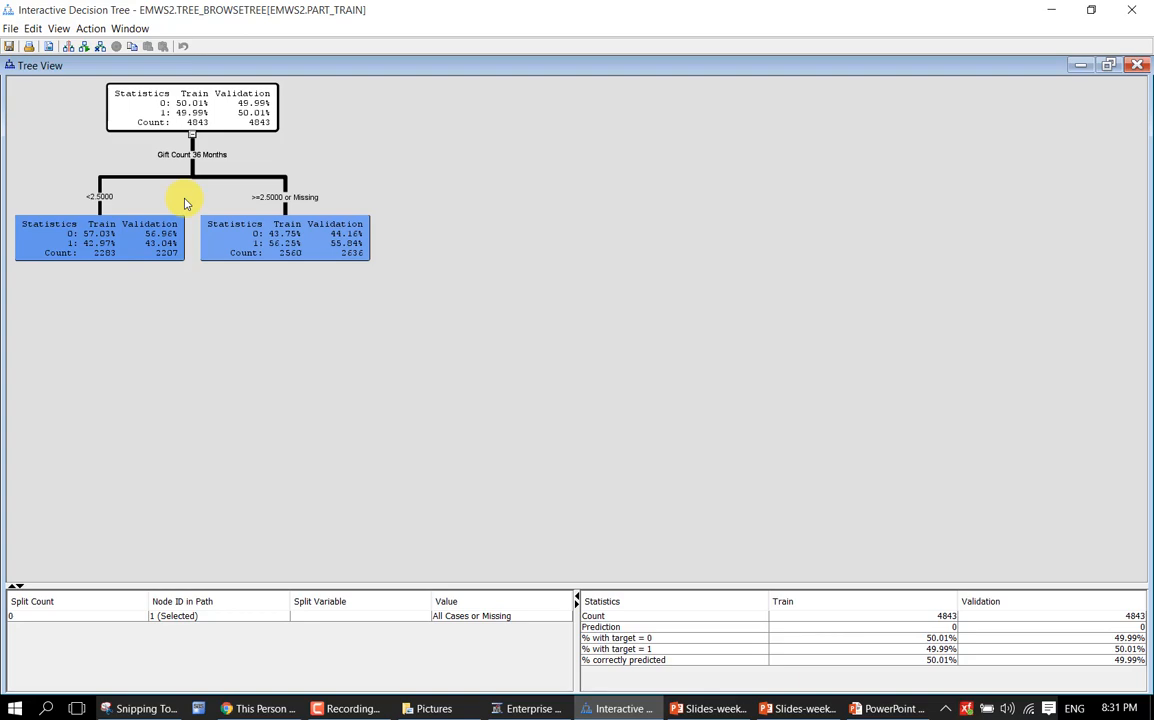
- Split the node with Gift Count 36 Months below 2.5 on DemMedHomeValue
{"action": "right_click", "coordinate": [131, 245]}
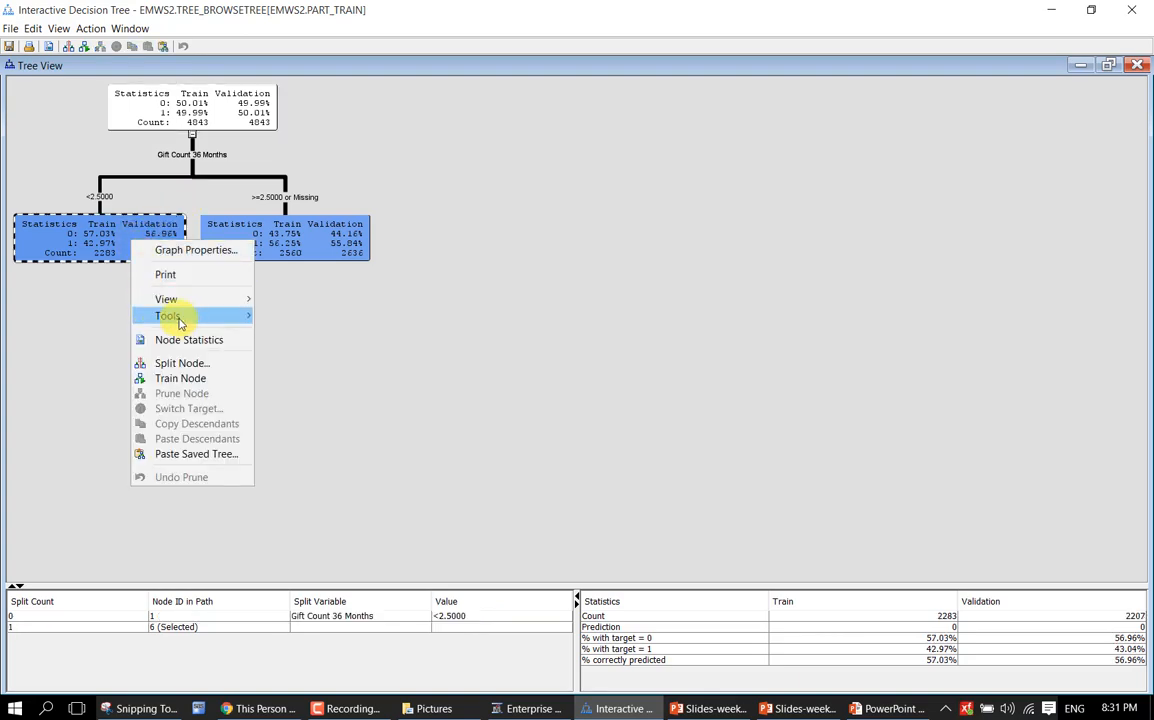
{"action": "left_click", "coordinate": [200, 363]}
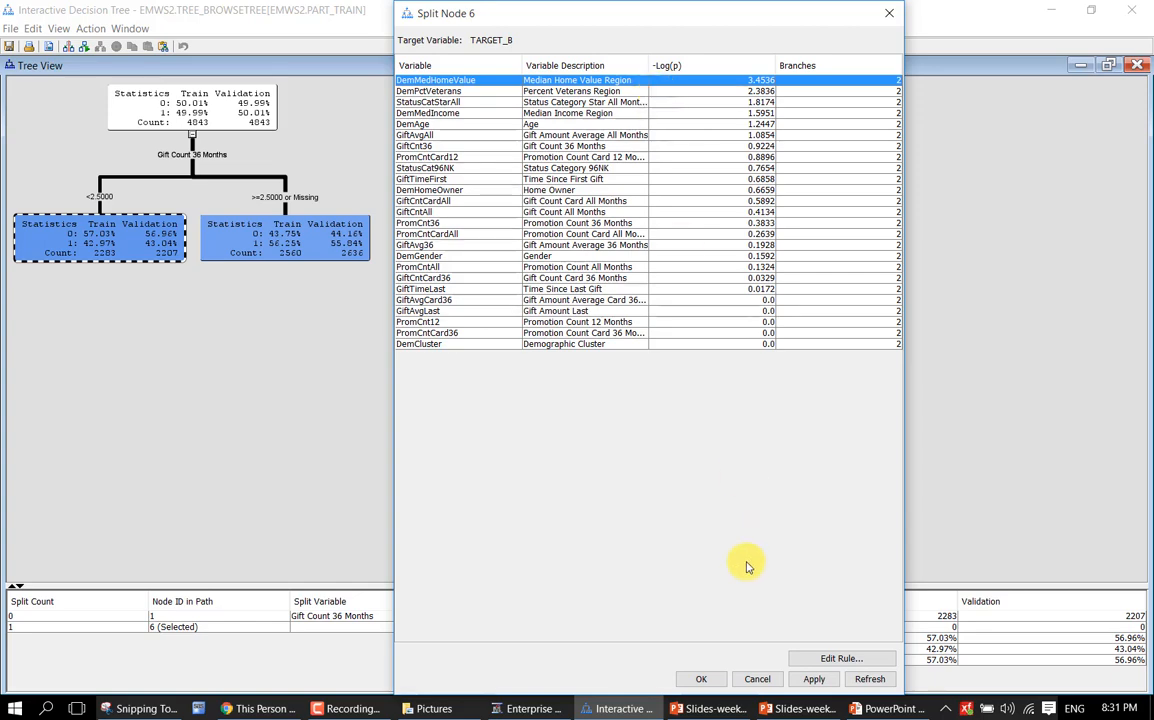
{"action": "left_click", "coordinate": [700, 679]}
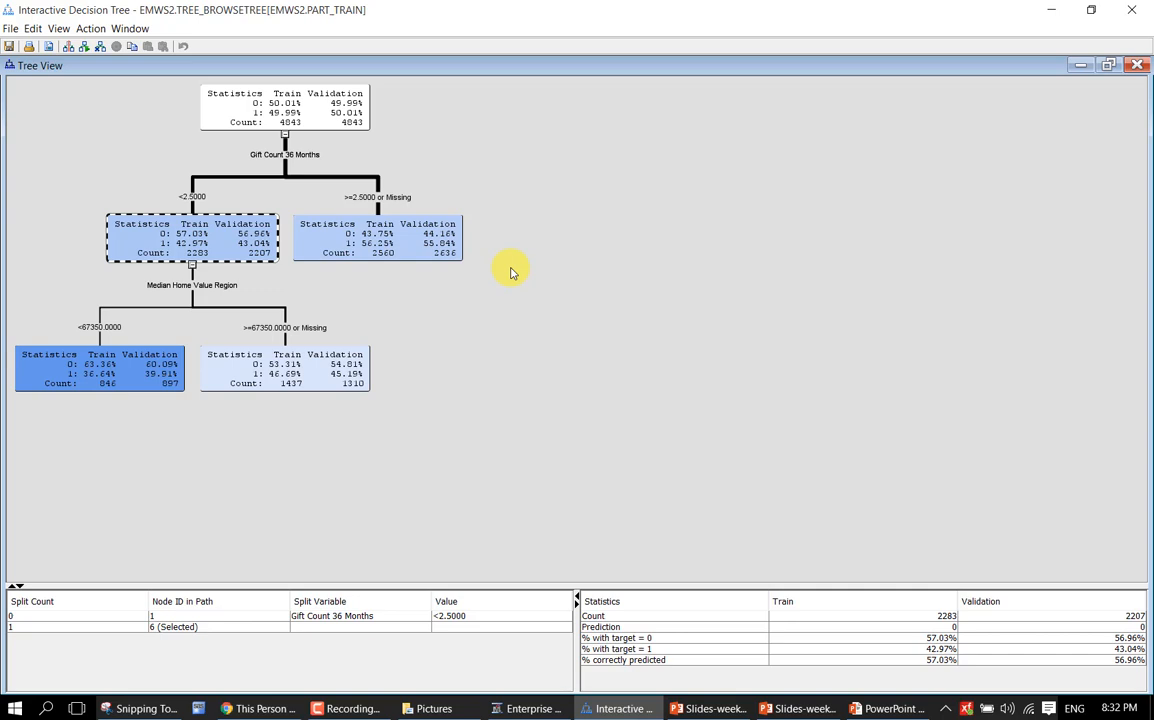
- Train the root node to grow the full tree automatically and fit the whole tree to the page
{"action": "right_click", "coordinate": [336, 103]}
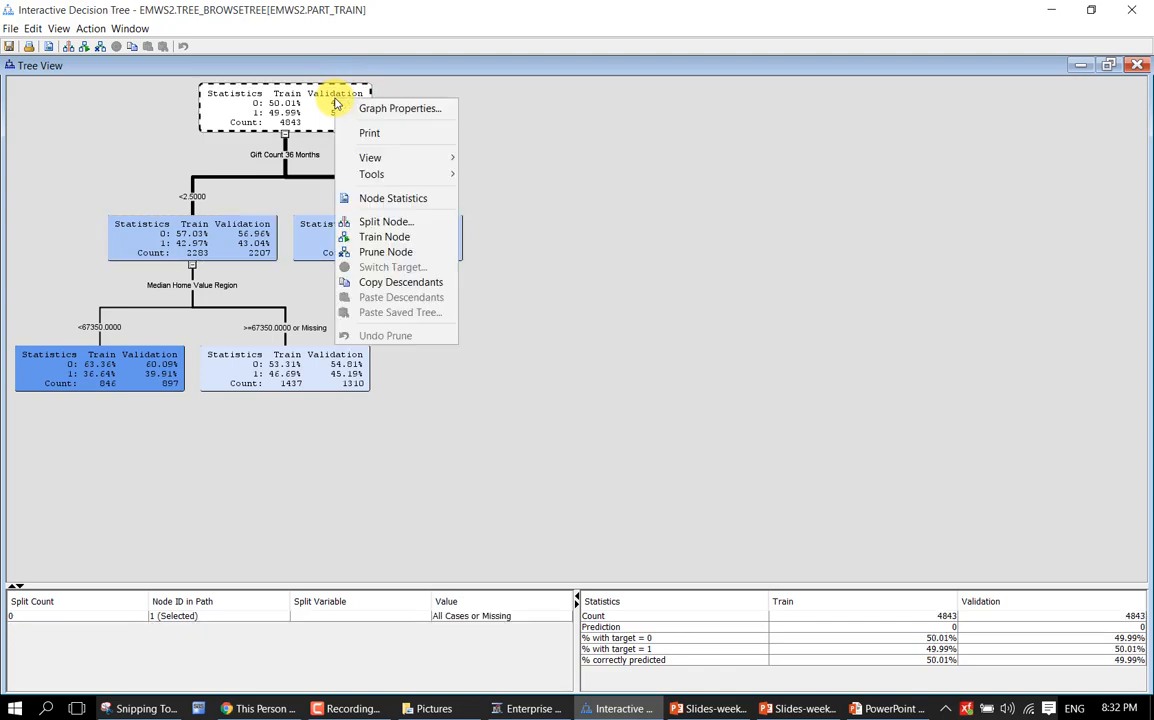
{"action": "left_click", "coordinate": [405, 238]}
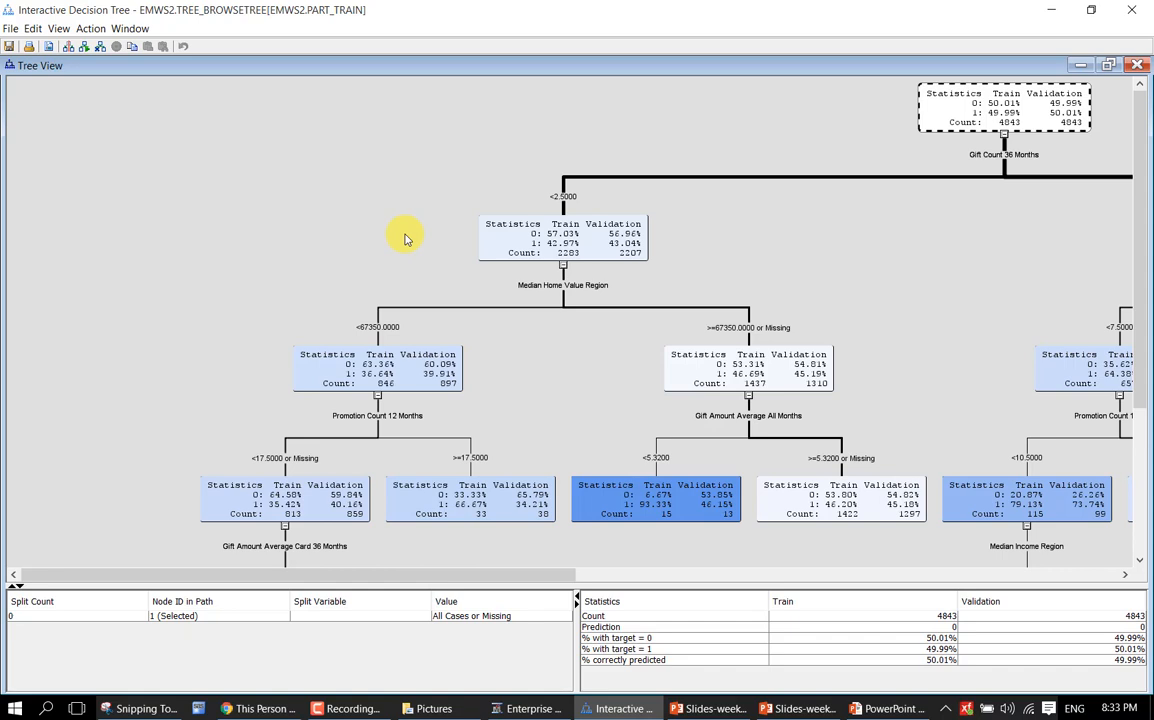
{"action": "right_click", "coordinate": [405, 238]}
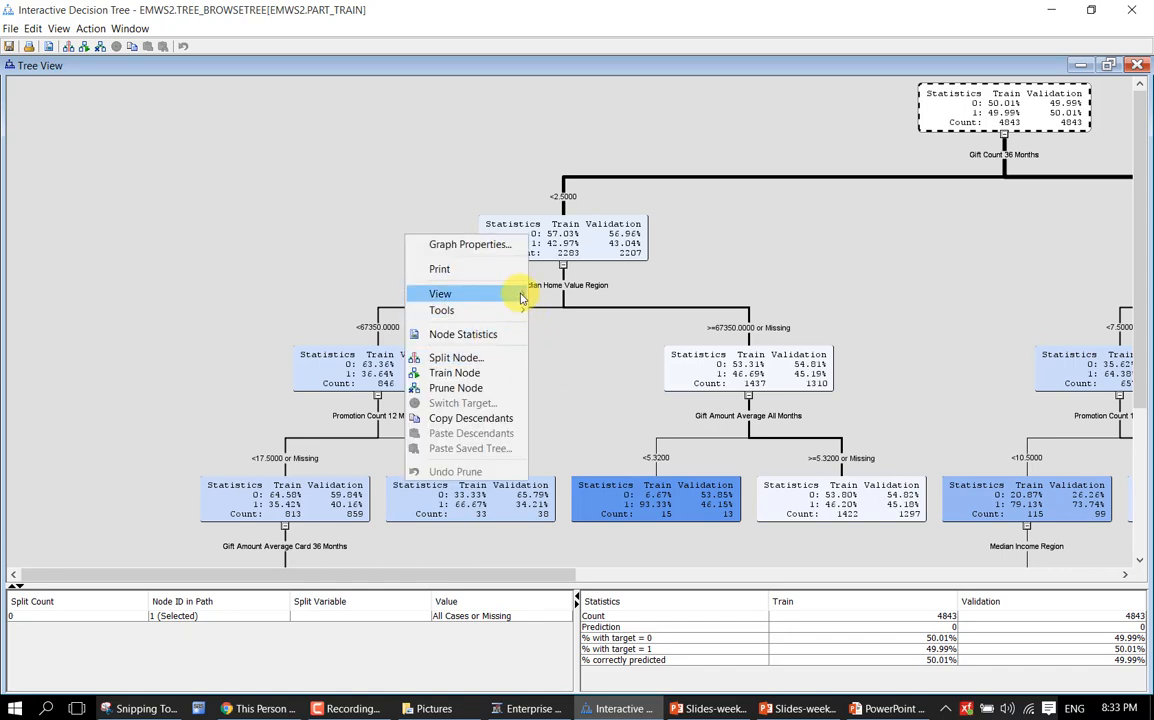
{"action": "mouse_move", "coordinate": [519, 297]}
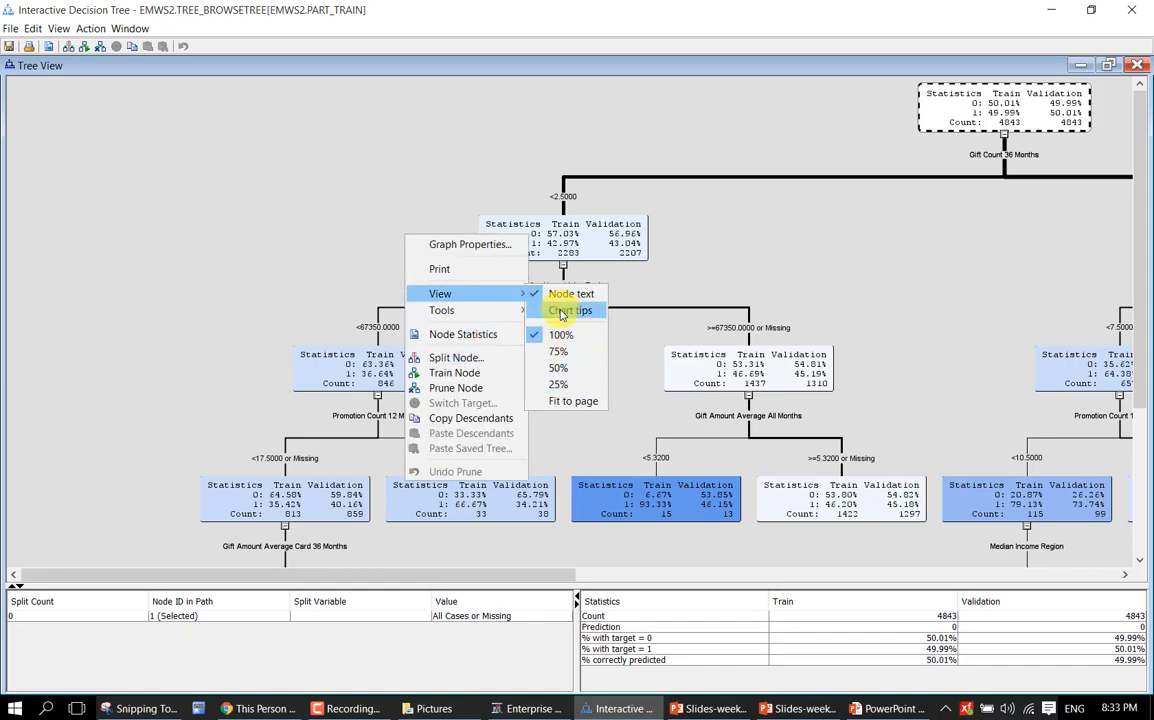
{"action": "left_click", "coordinate": [557, 387]}
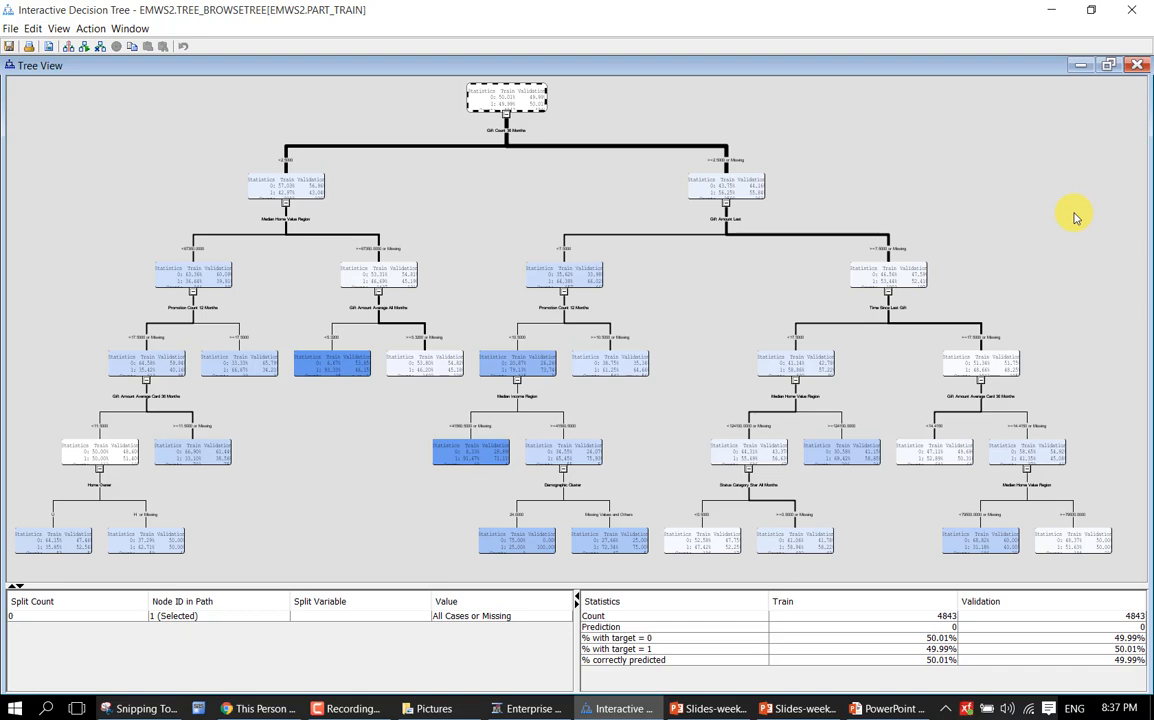
- Set the tree view to 100% and examine the node statistics in the middle and lower branches
{"action": "right_click", "coordinate": [948, 167]}
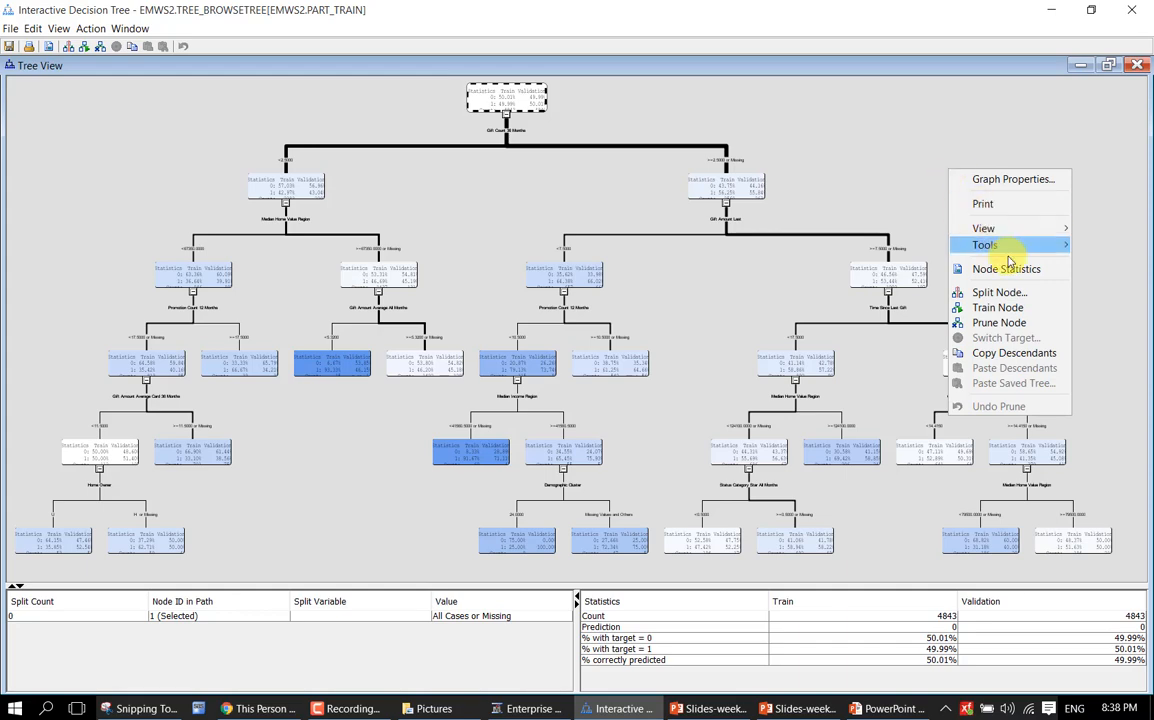
{"action": "mouse_move", "coordinate": [1003, 234]}
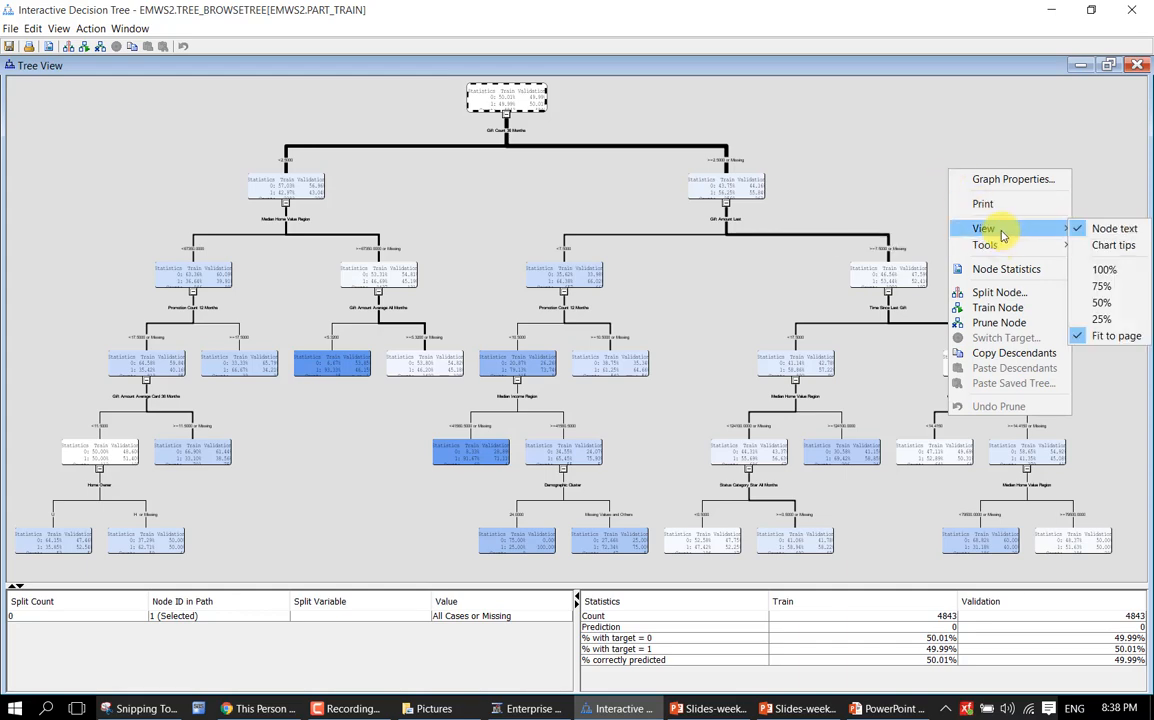
{"action": "left_click", "coordinate": [1105, 269]}
{"action": "left_click_drag", "start_coordinate": [568, 577], "coordinate": [786, 587]}
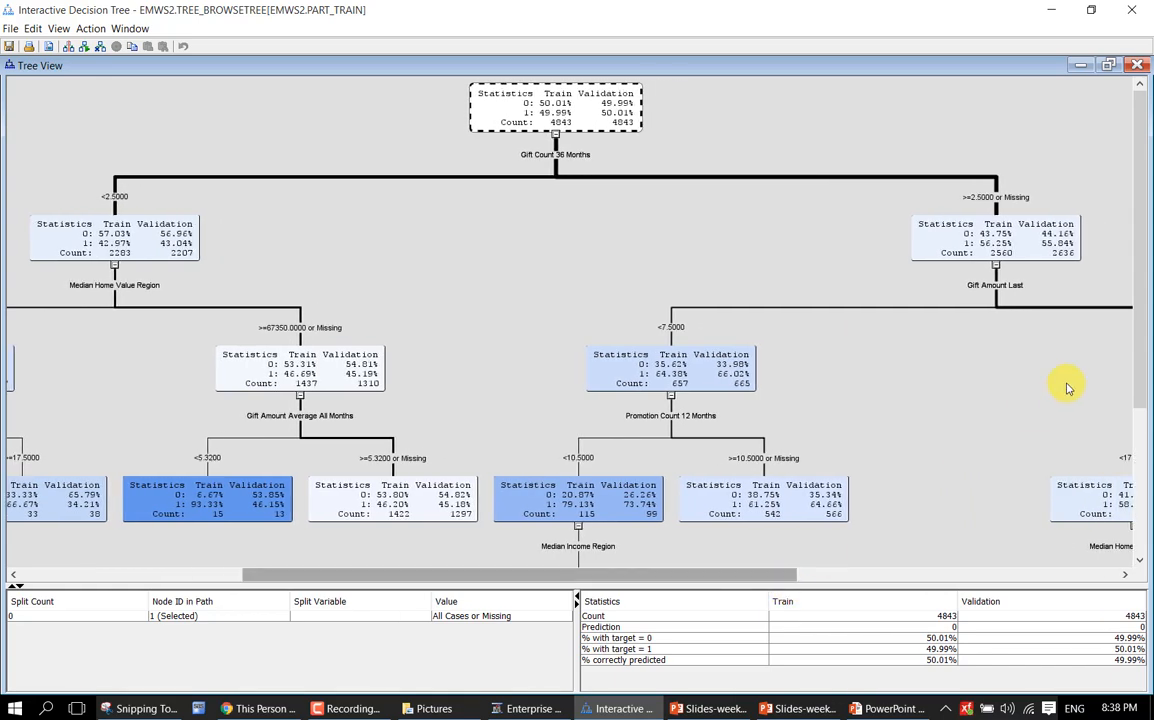
{"action": "mouse_move", "coordinate": [1136, 355]}
{"action": "left_mouse_down"}
{"action": "mouse_move", "coordinate": [1136, 437]}
{"action": "mouse_move", "coordinate": [1151, 470]}
{"action": "left_mouse_up"}
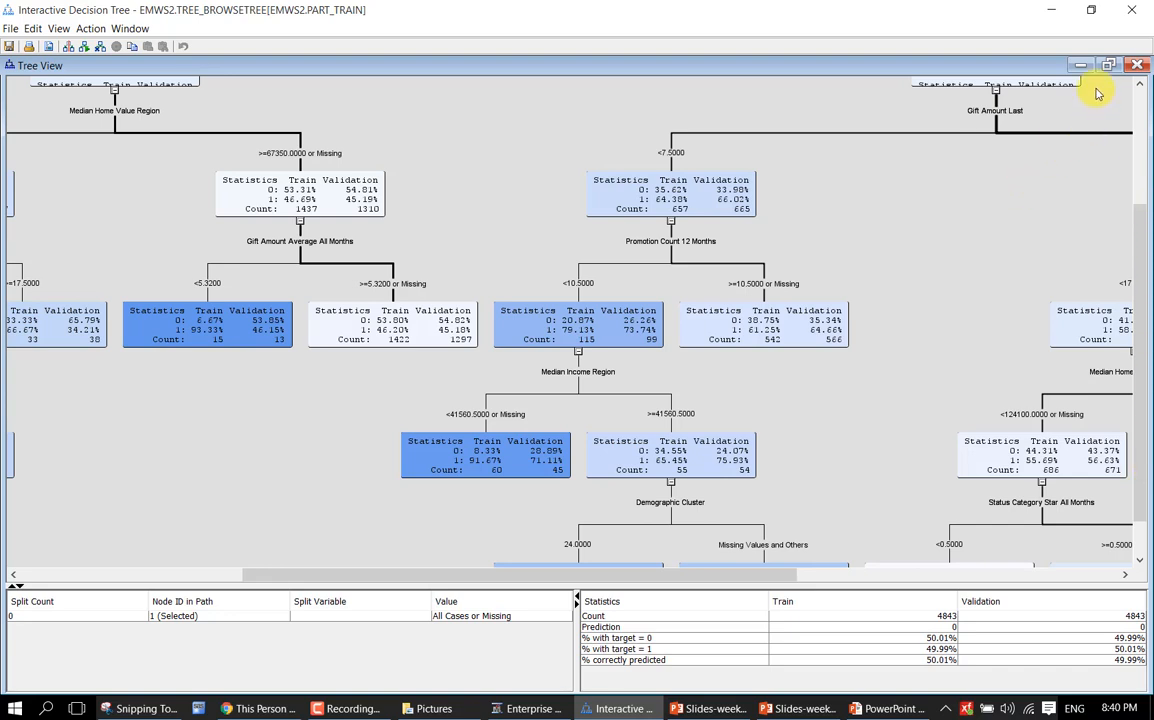
- Close the interactive tree editor and set the Decision Tree node's Use Frozen Tree property to Yes
{"action": "left_click", "coordinate": [1137, 12]}
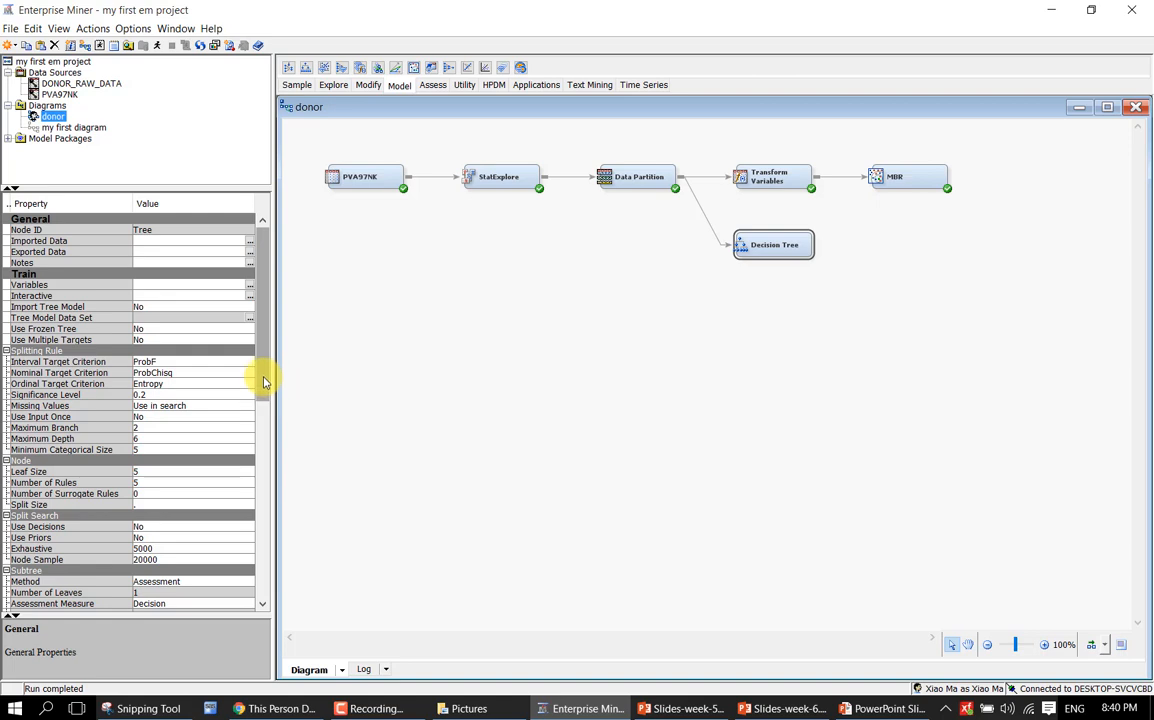
{"action": "left_click_drag", "start_coordinate": [264, 381], "coordinate": [263, 383]}
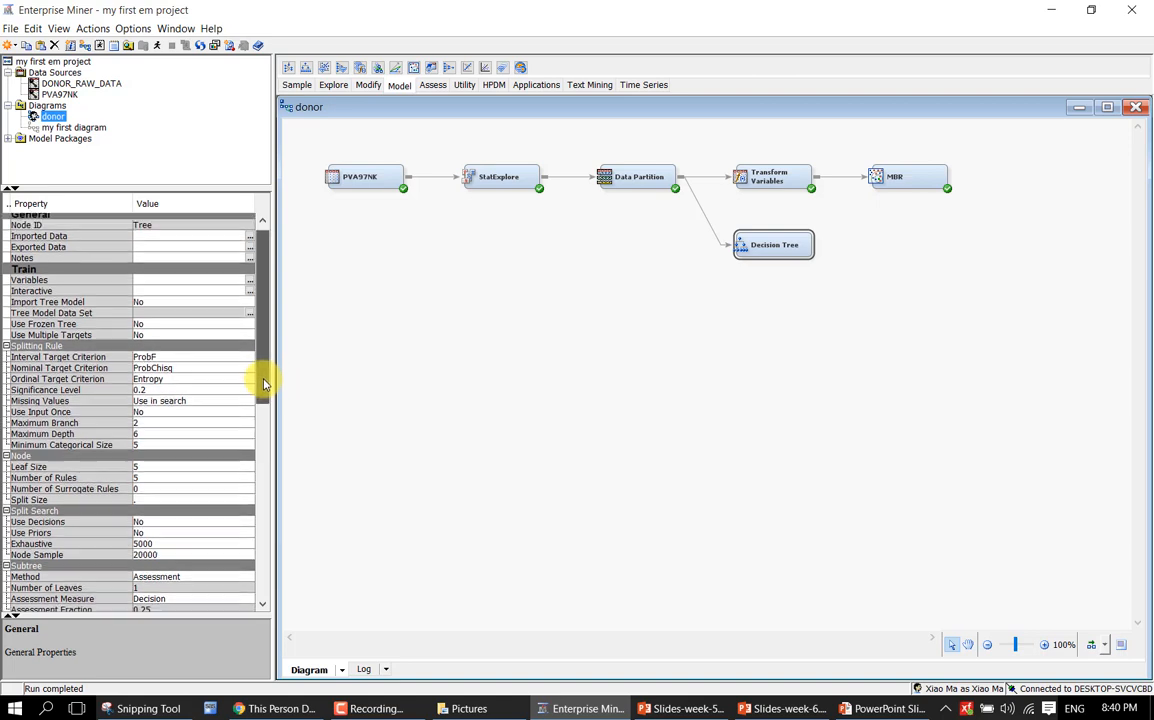
{"action": "left_click", "coordinate": [162, 323]}
{"action": "left_click", "coordinate": [167, 337]}
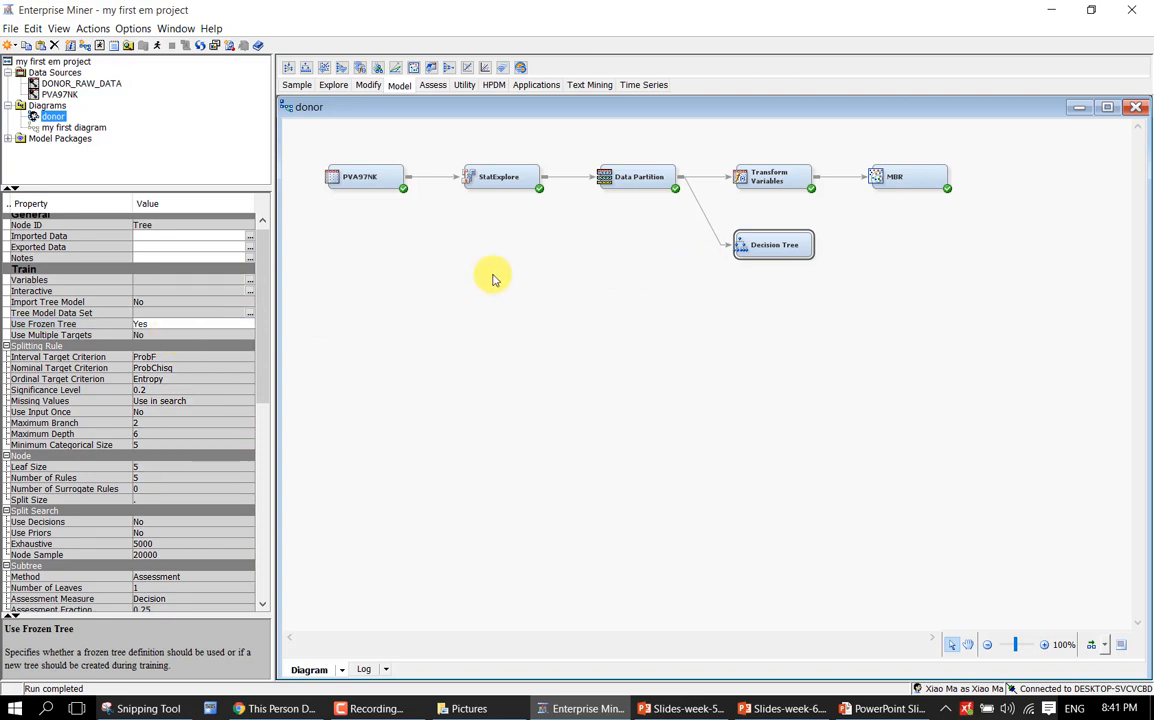
- Run the Decision Tree node's path and dismiss the run status dialog
{"action": "right_click", "coordinate": [778, 246]}
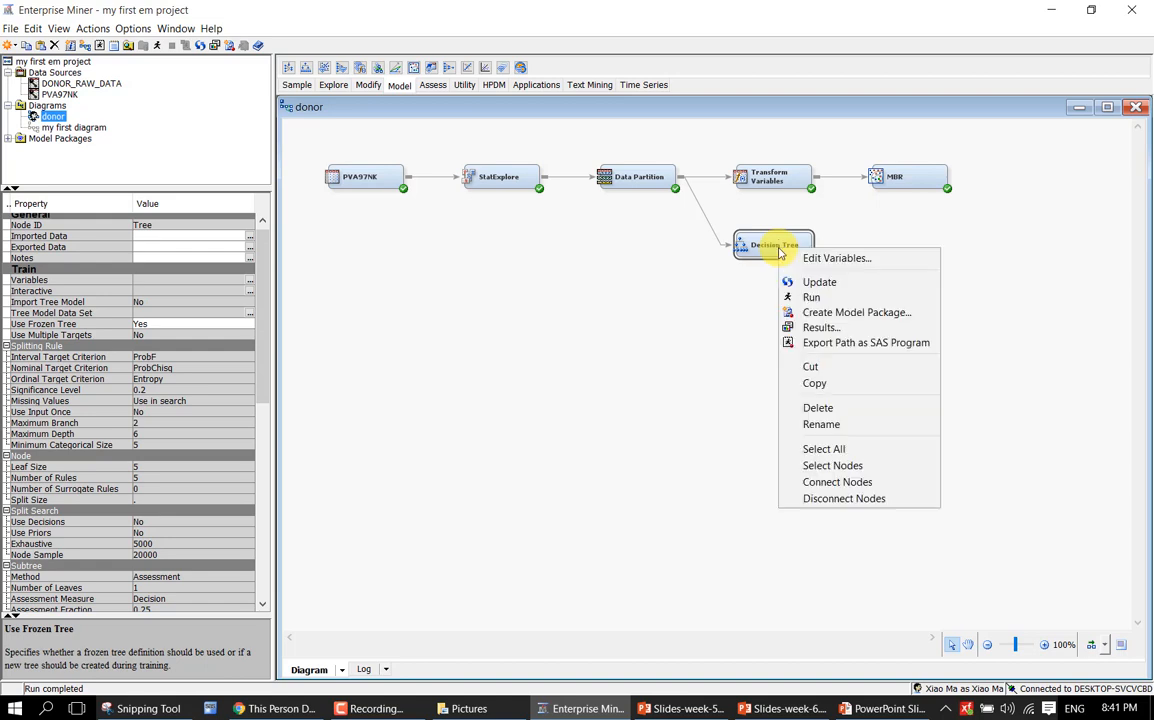
{"action": "left_click", "coordinate": [787, 298]}
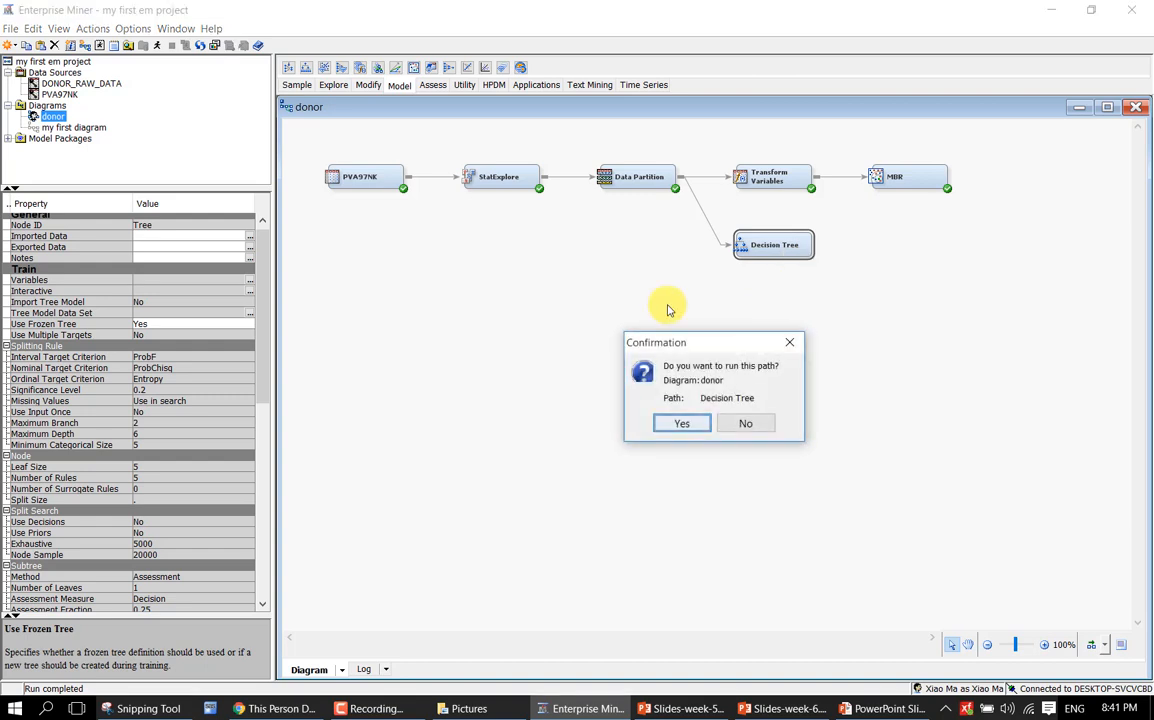
{"action": "left_click", "coordinate": [667, 425]}
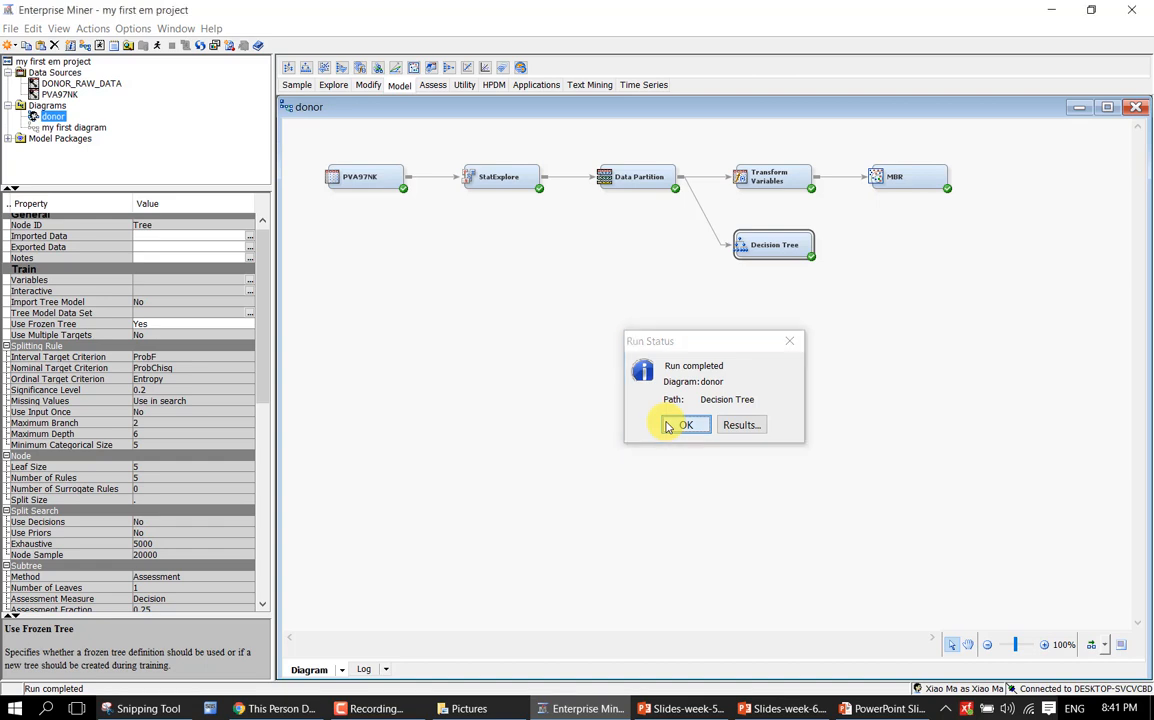
{"action": "left_click", "coordinate": [685, 425]}
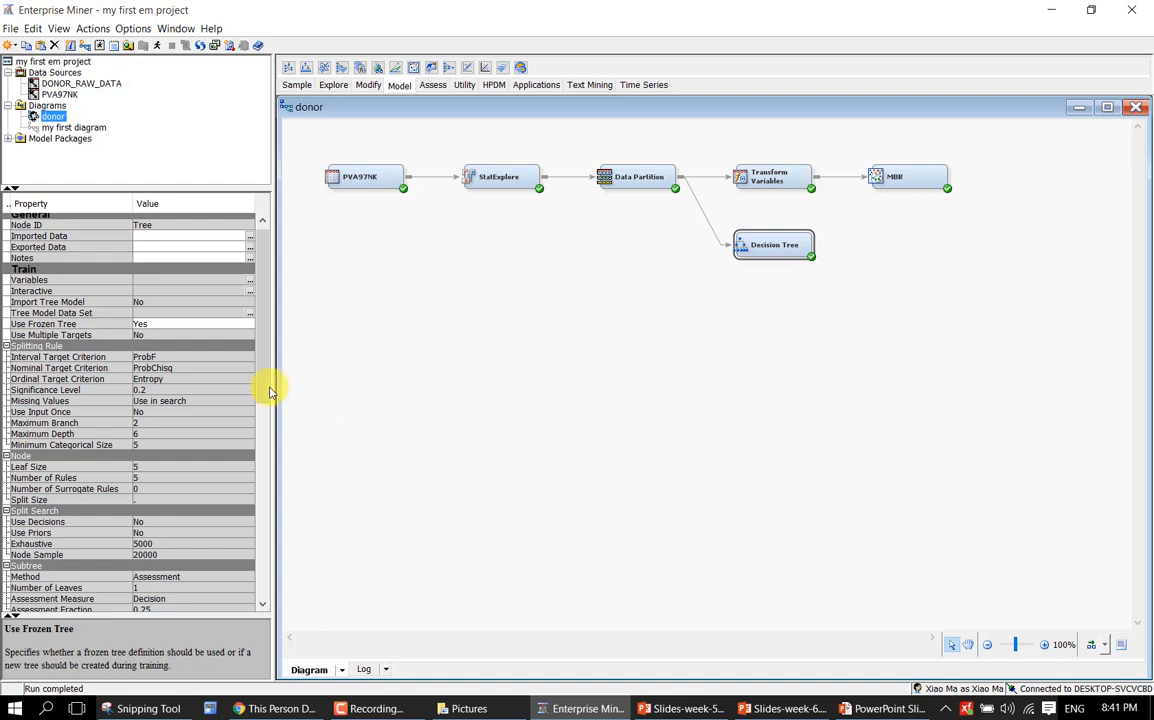
- Review the Decision Tree node's splitting rule properties and the description of its Missing Values property
{"action": "left_click_drag", "start_coordinate": [262, 393], "coordinate": [277, 268]}
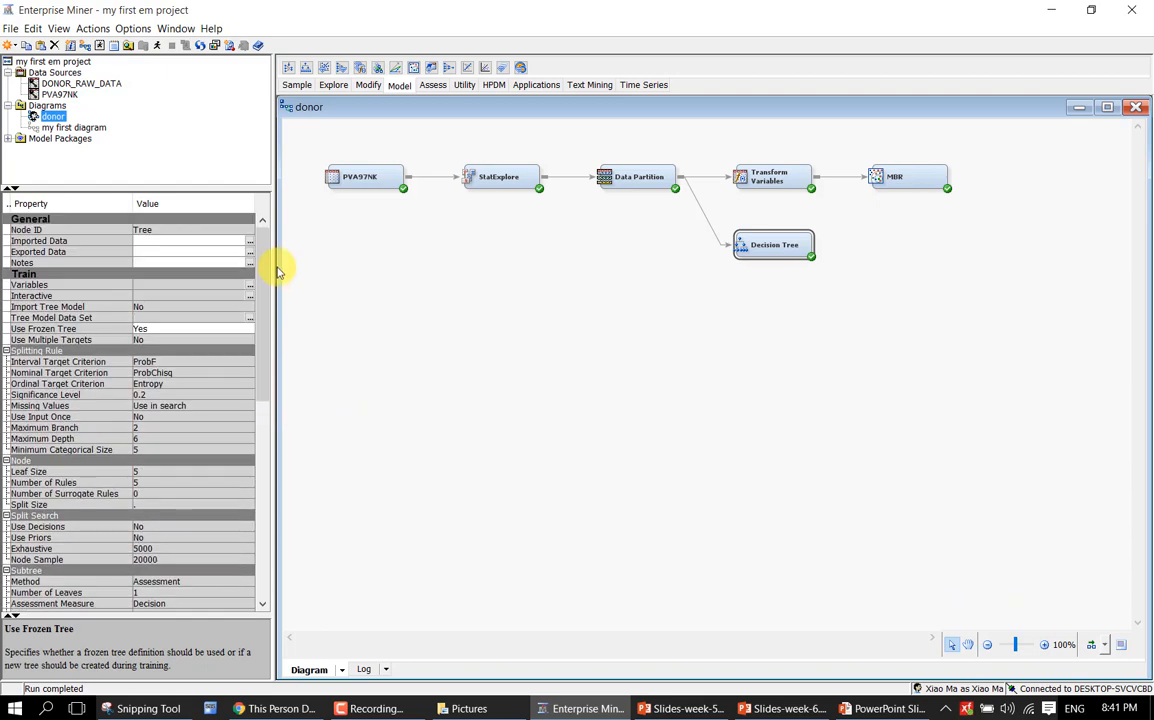
{"action": "left_click_drag", "start_coordinate": [261, 299], "coordinate": [262, 340]}
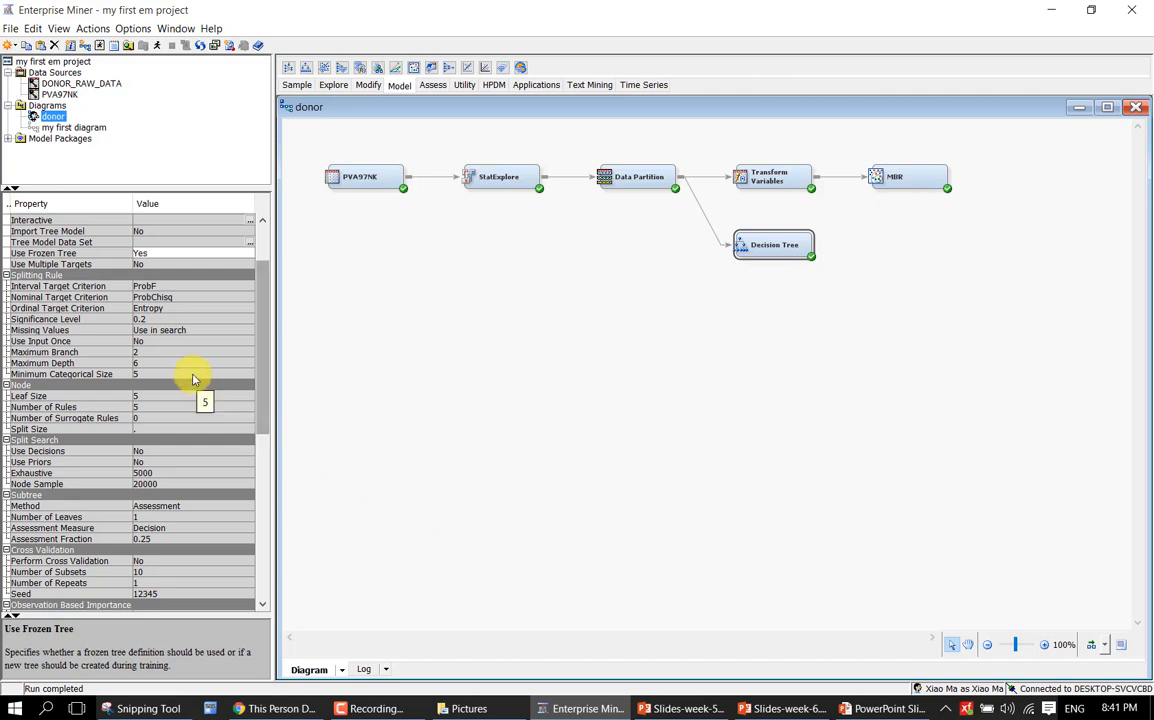
{"action": "left_click", "coordinate": [62, 332]}
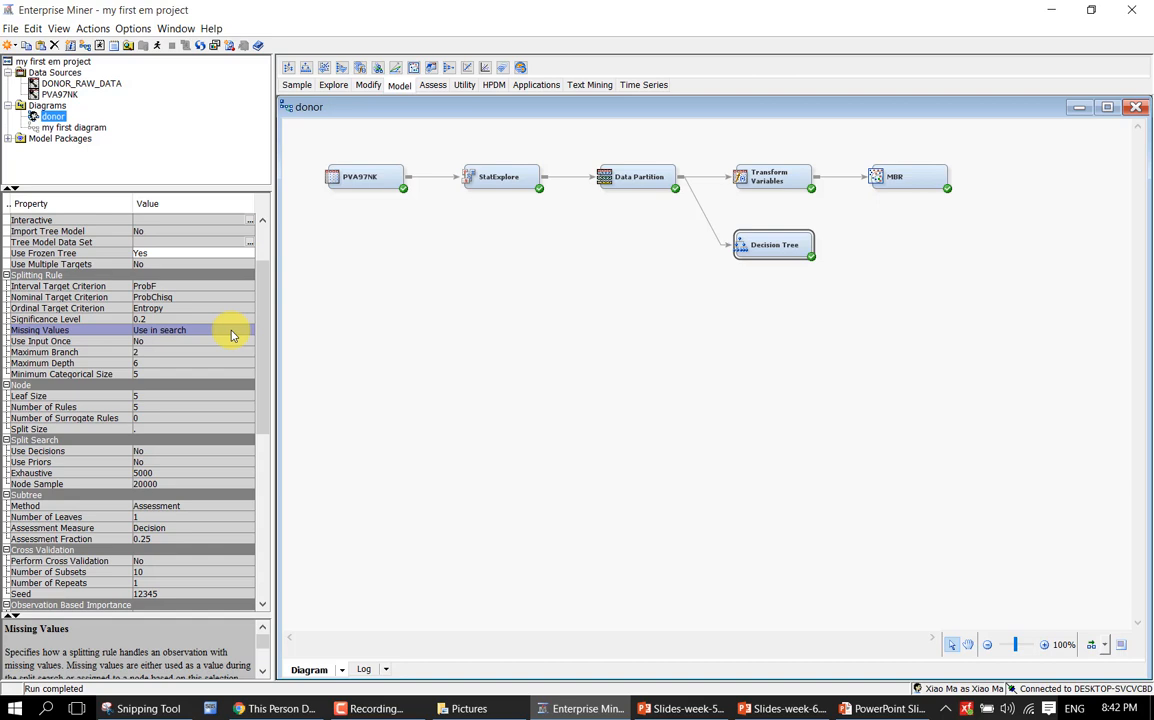
{"action": "left_click", "coordinate": [520, 308]}
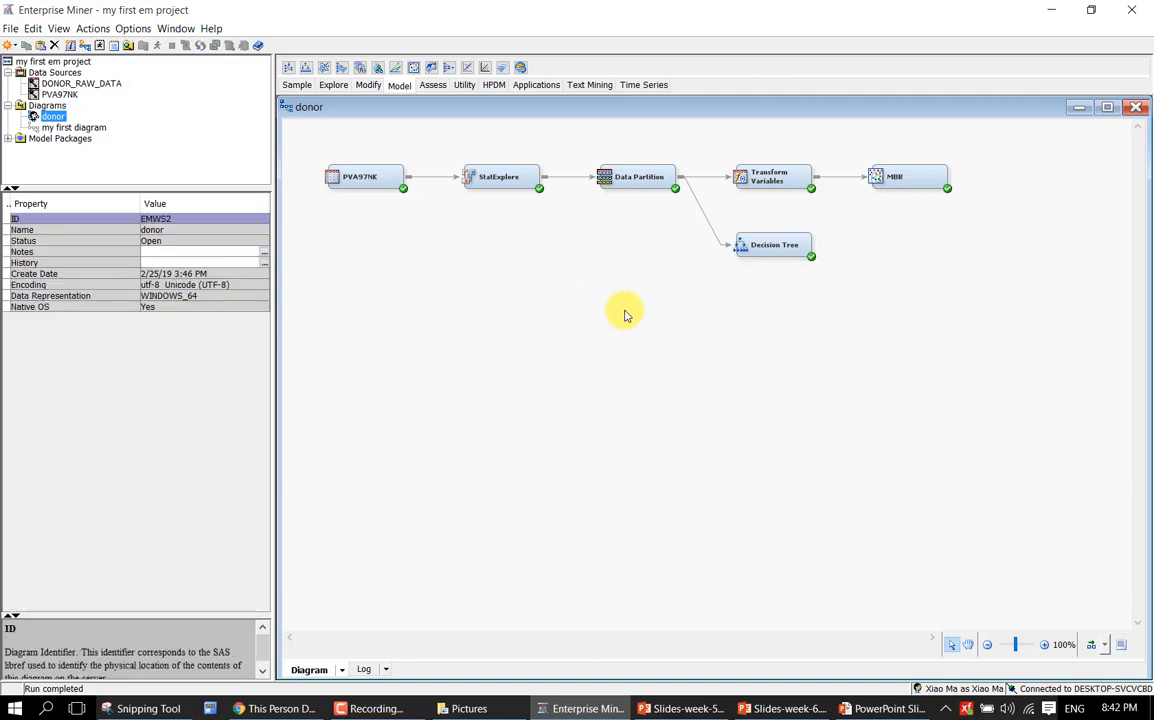
- Open the Decision Tree node's results and maximize the Tree diagram
{"action": "left_click", "coordinate": [787, 250]}
{"action": "right_click", "coordinate": [787, 250]}
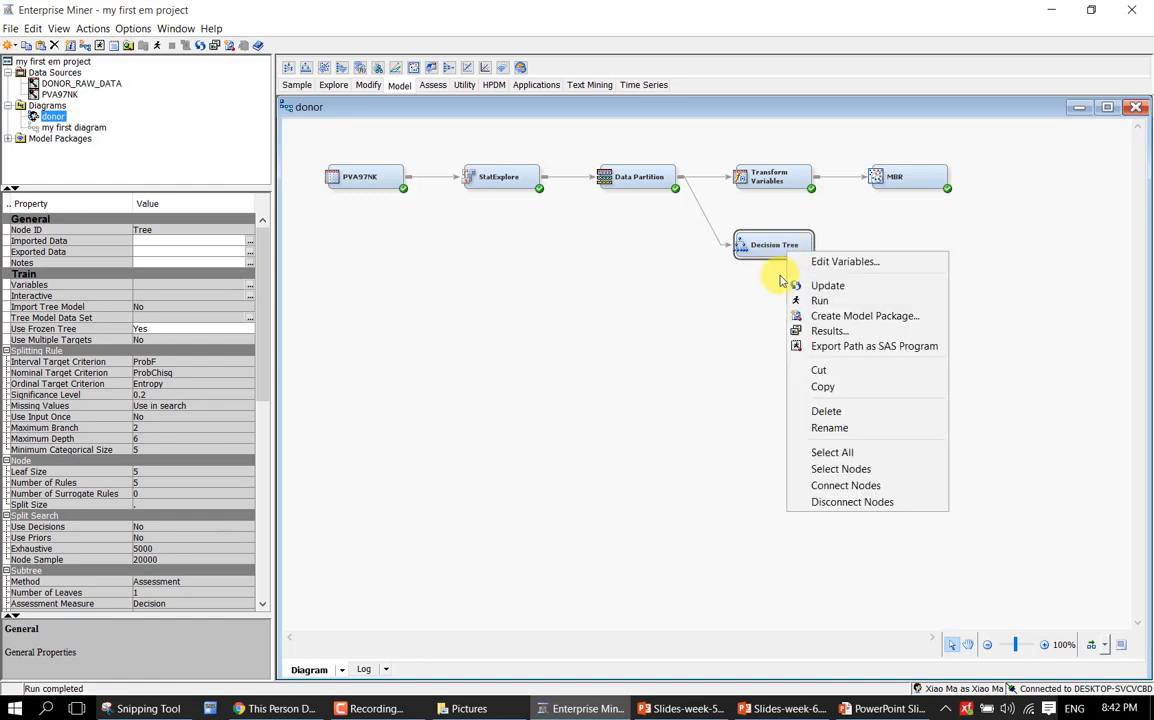
{"action": "left_click", "coordinate": [803, 333]}
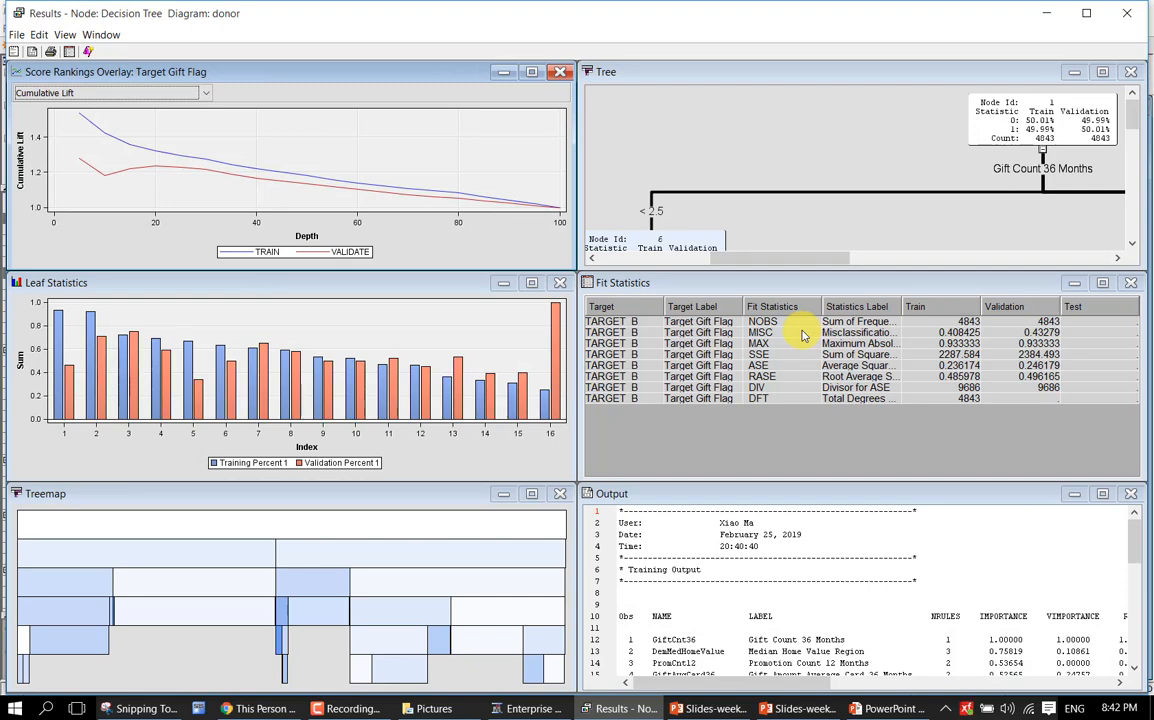
{"action": "right_click", "coordinate": [838, 186]}
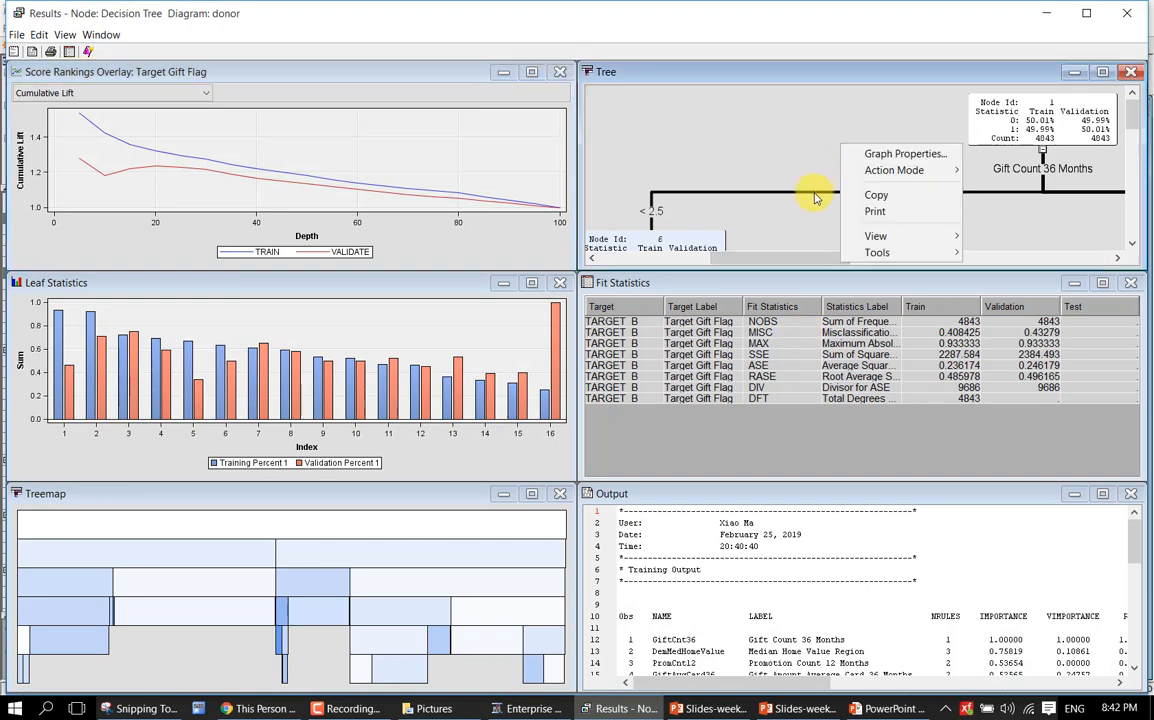
{"action": "mouse_move", "coordinate": [846, 244]}
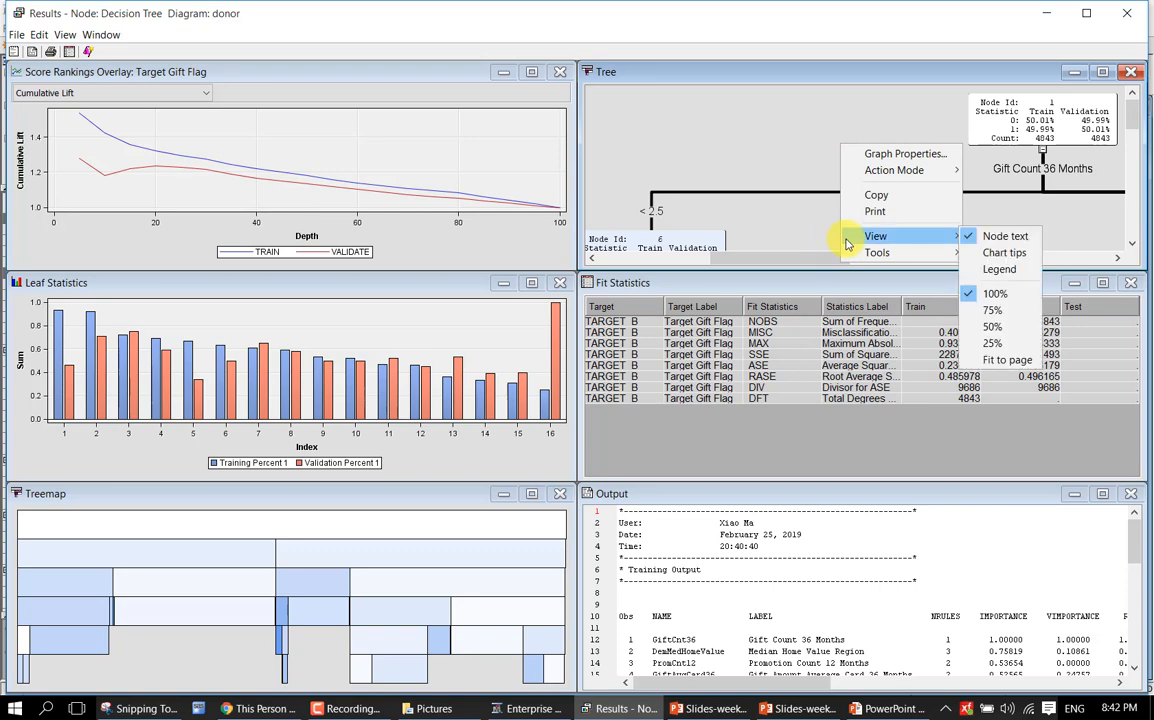
{"action": "left_click", "coordinate": [805, 160]}
{"action": "left_click", "coordinate": [1101, 72]}
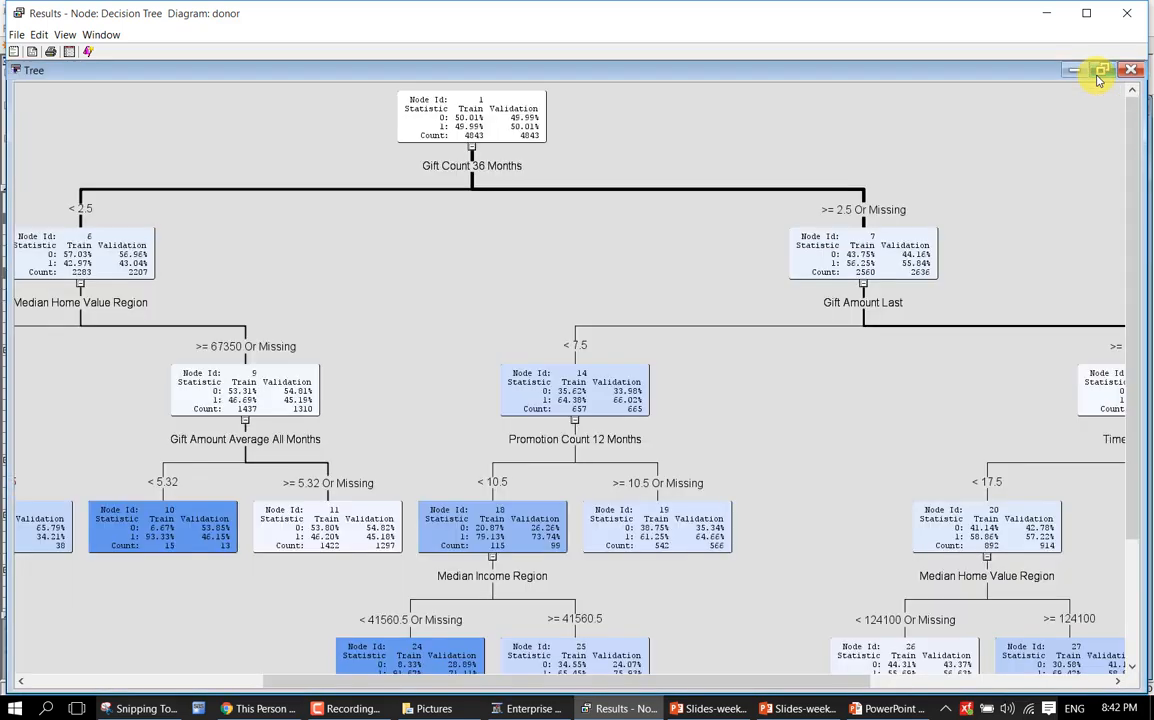
- Fit the maximized results tree to the page to inspect all its leaves, and close the results
{"action": "right_click", "coordinate": [760, 438]}
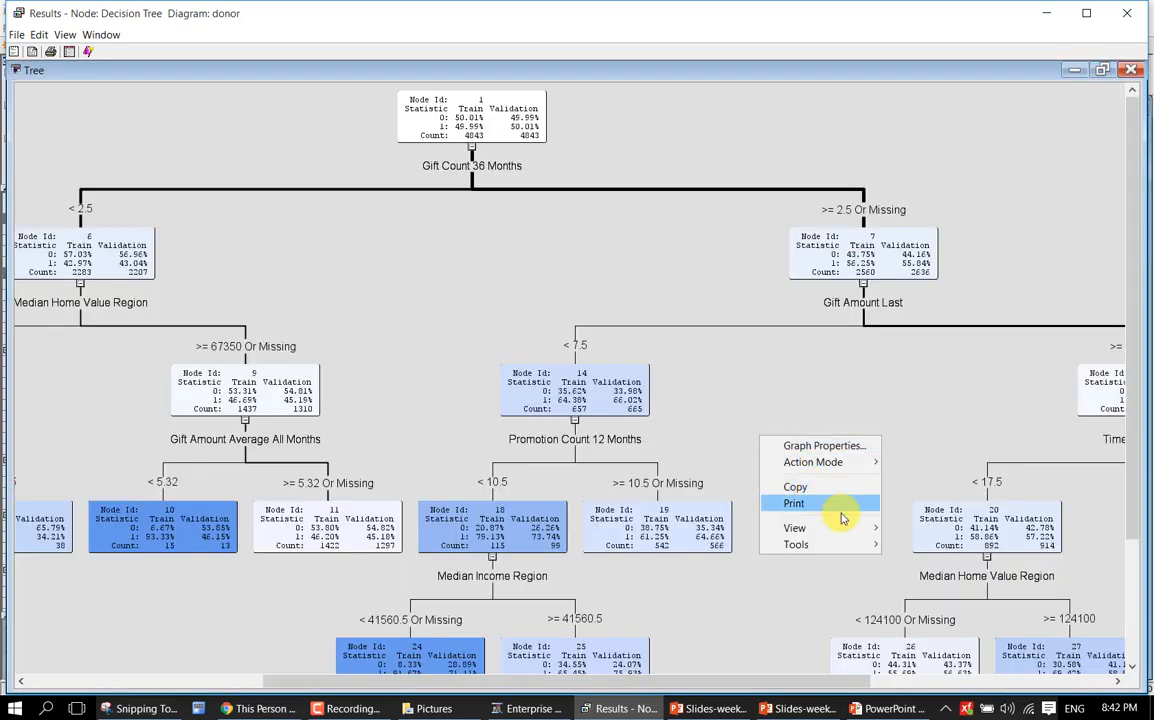
{"action": "mouse_move", "coordinate": [858, 528]}
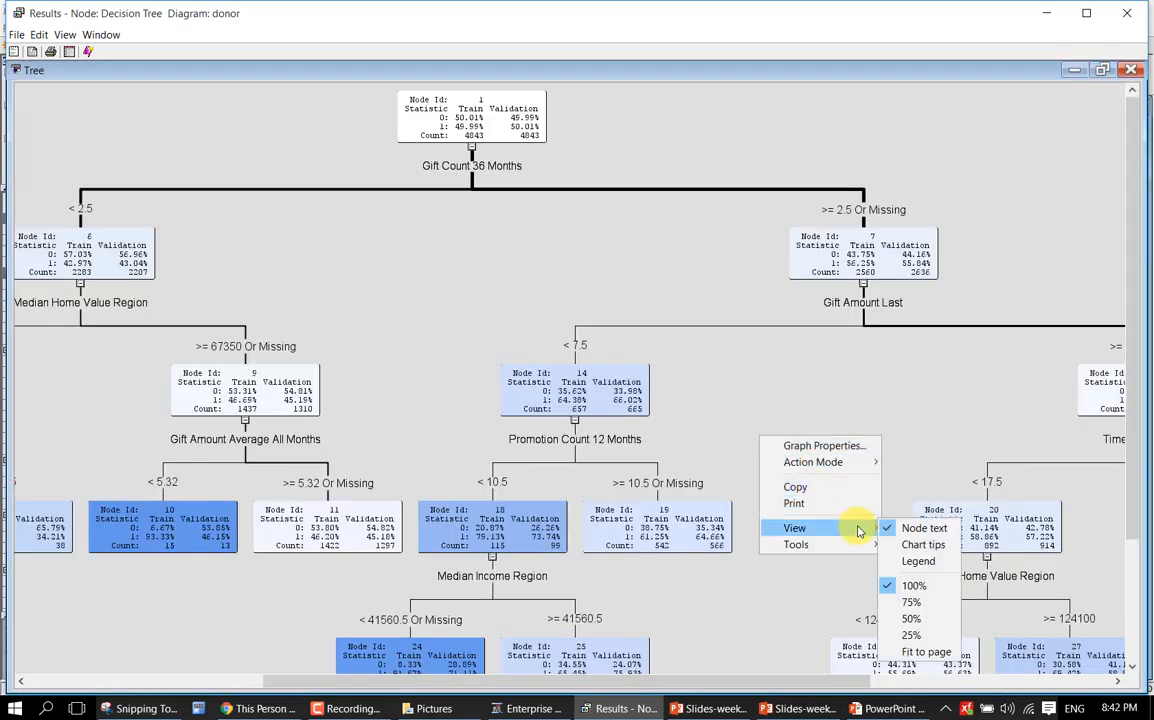
{"action": "left_click", "coordinate": [912, 651]}
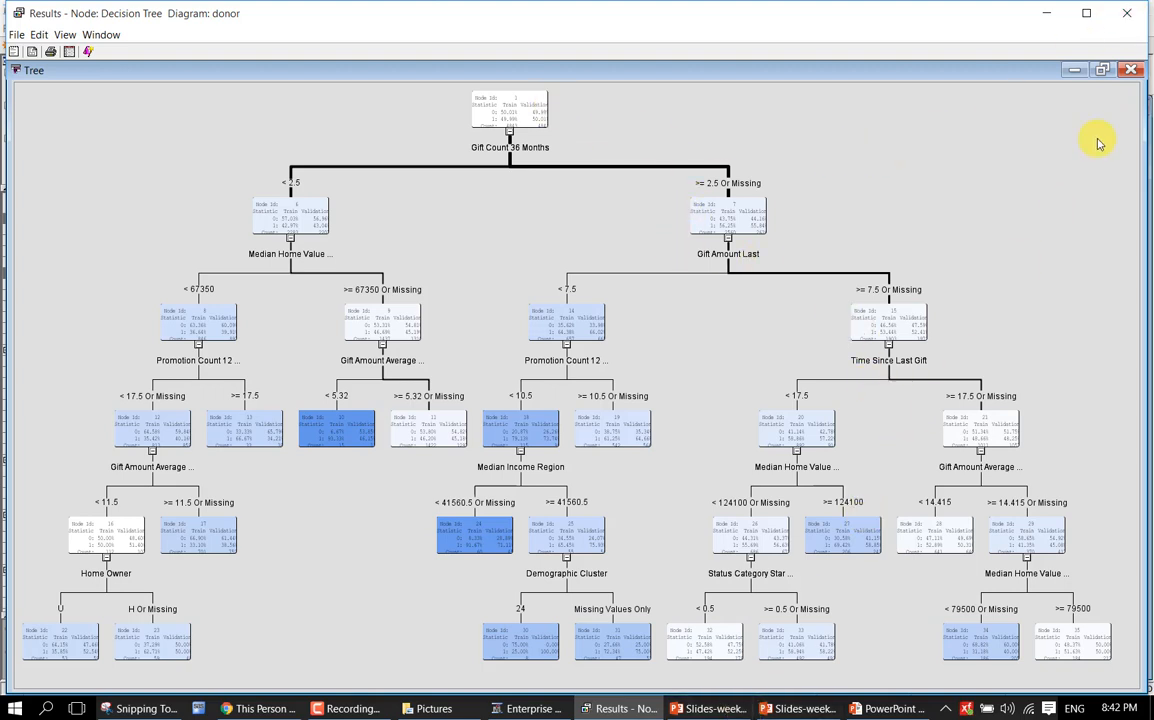
{"action": "left_click", "coordinate": [1136, 18]}
- Reopen the results of the Decision Tree node
{"action": "left_click", "coordinate": [711, 314]}
{"action": "left_click", "coordinate": [794, 240]}
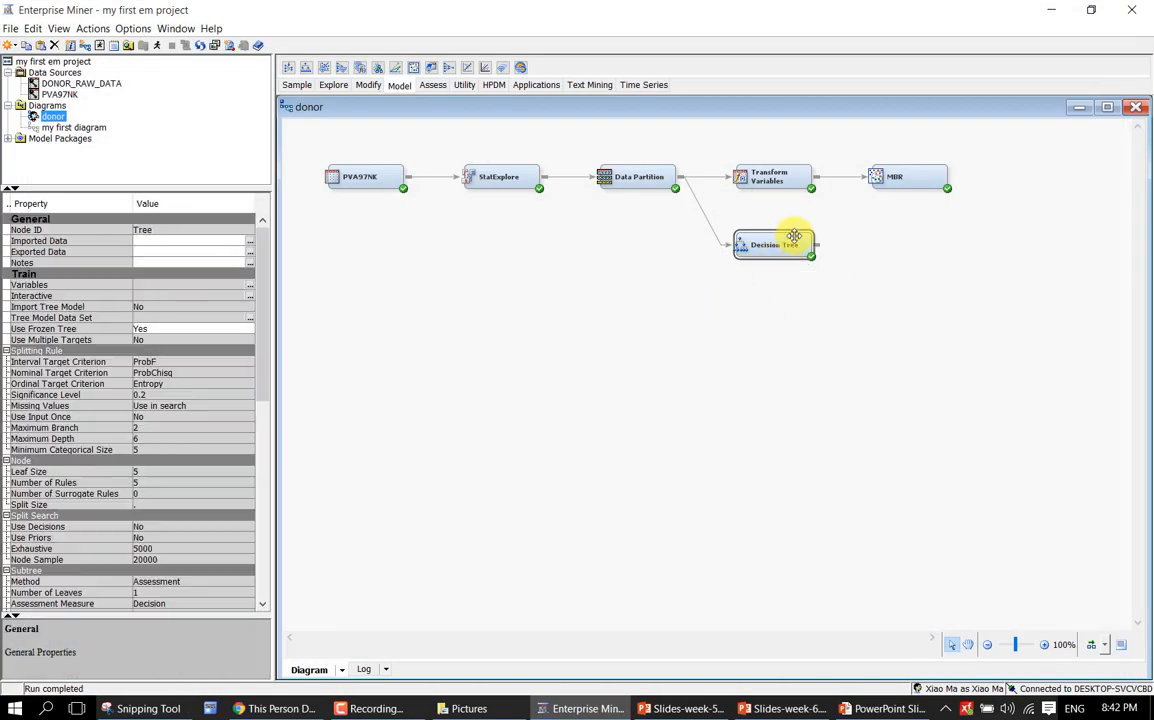
{"action": "right_click", "coordinate": [794, 238]}
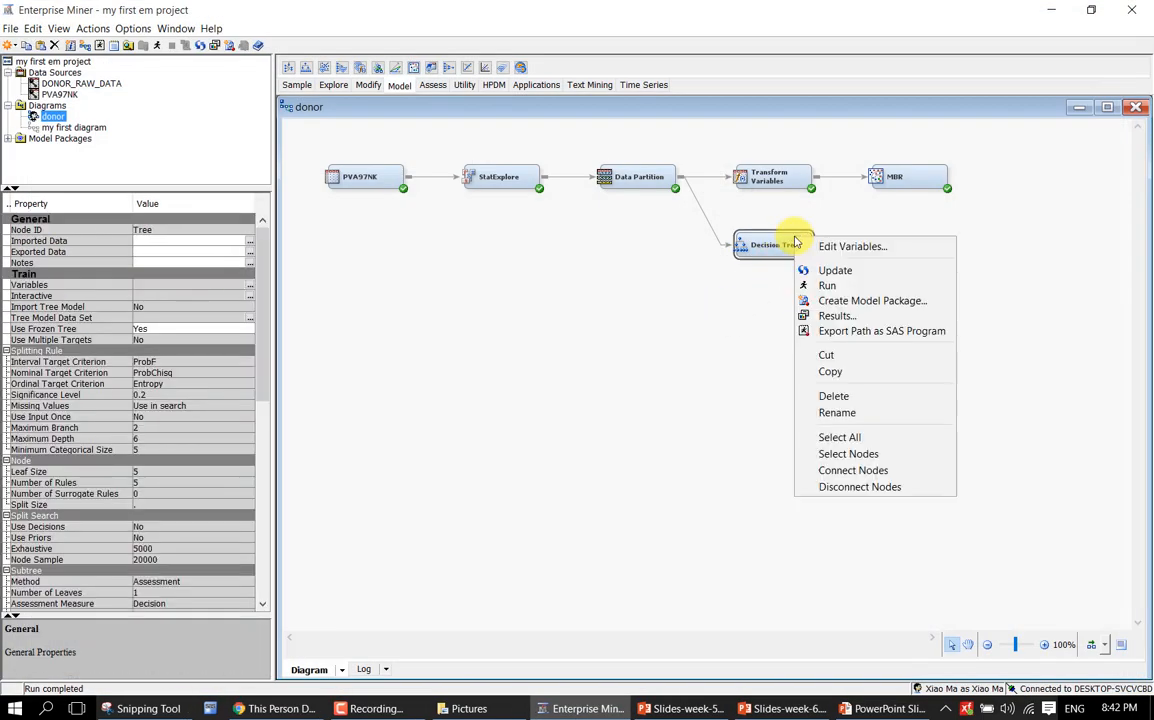
{"action": "left_click", "coordinate": [810, 316]}
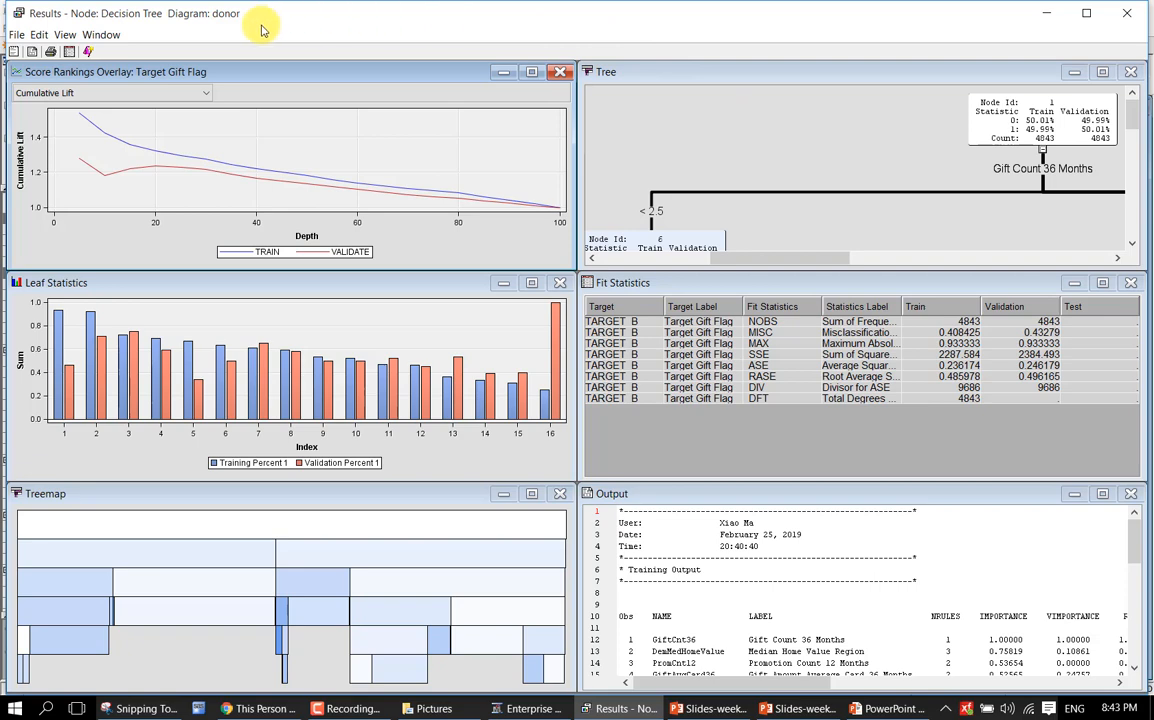
- Examine the enlarged Subtree Assessment Plot of average square error, restore it, and maximize the Tree diagram
{"action": "left_click", "coordinate": [66, 35]}
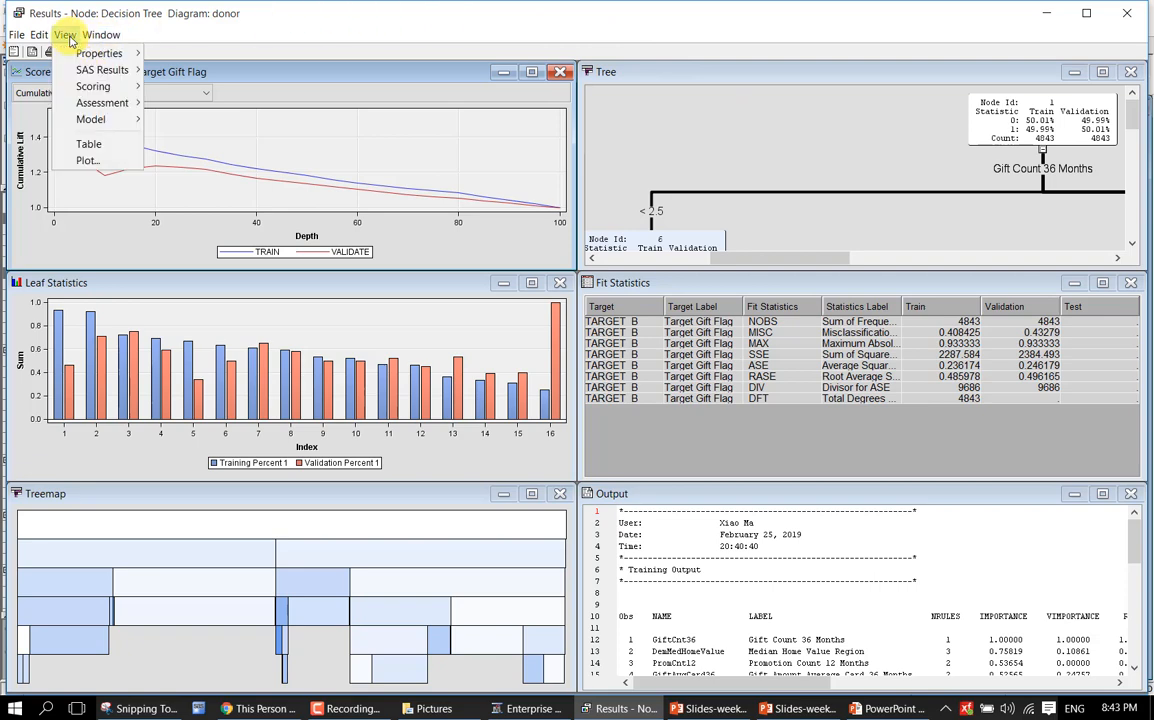
{"action": "mouse_move", "coordinate": [66, 108]}
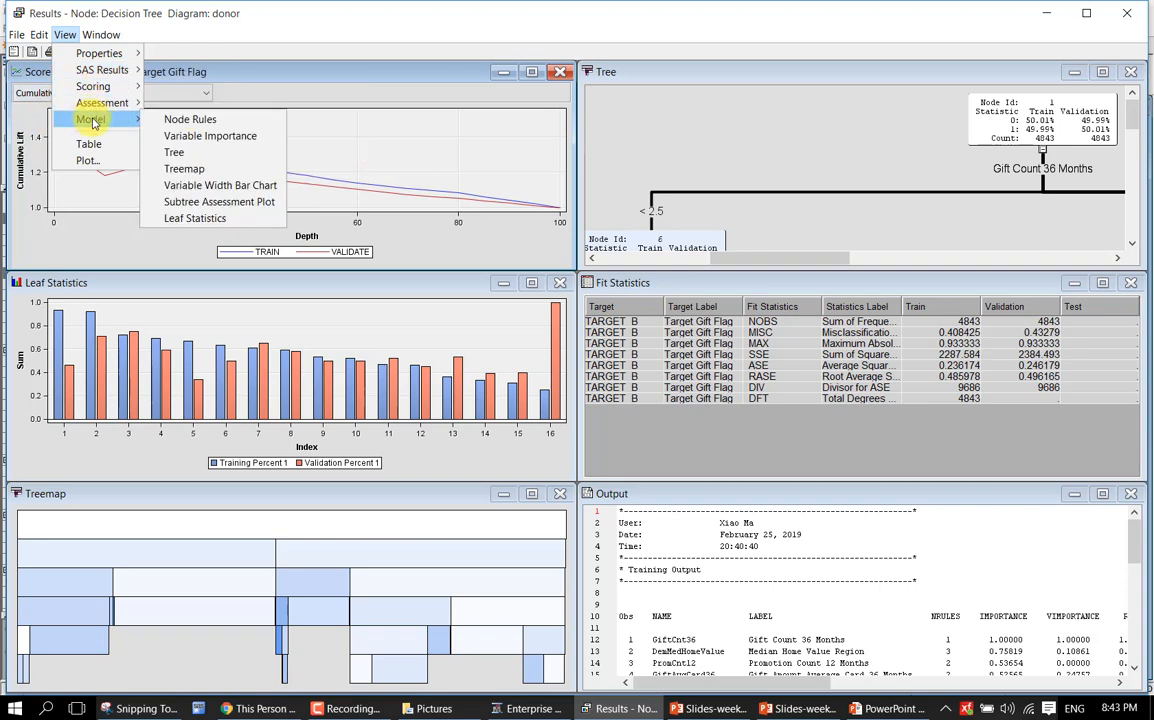
{"action": "left_click", "coordinate": [204, 204]}
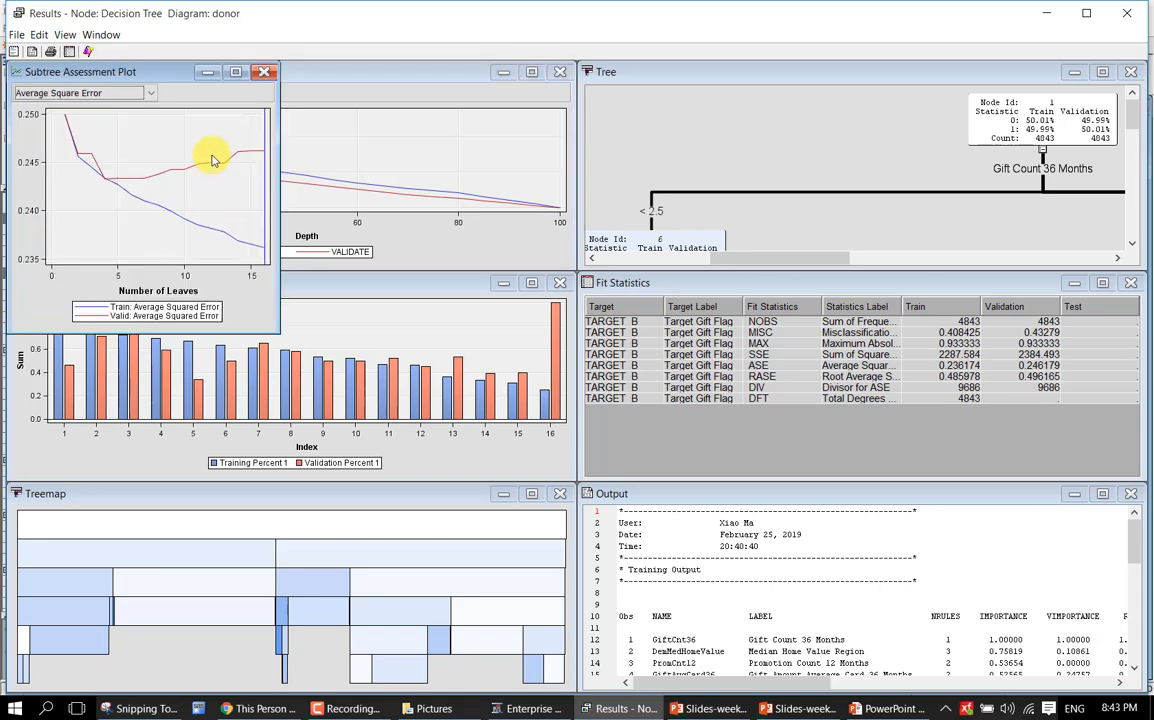
{"action": "left_click", "coordinate": [235, 72]}
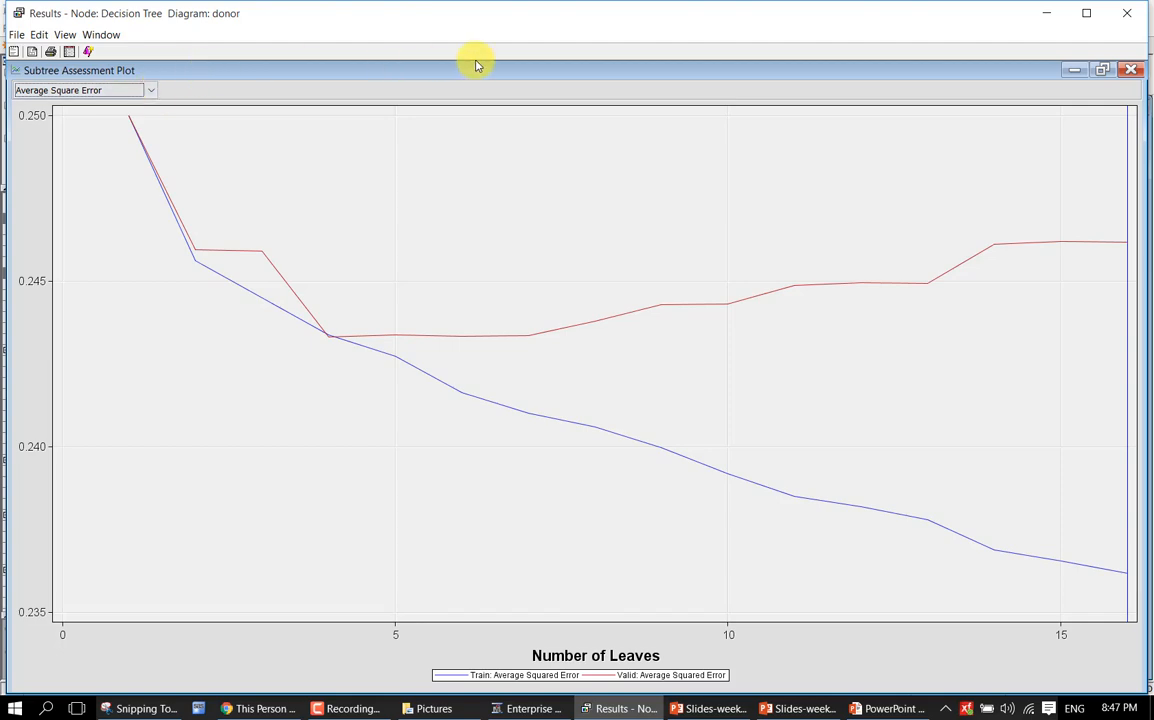
{"action": "left_click", "coordinate": [1102, 70]}
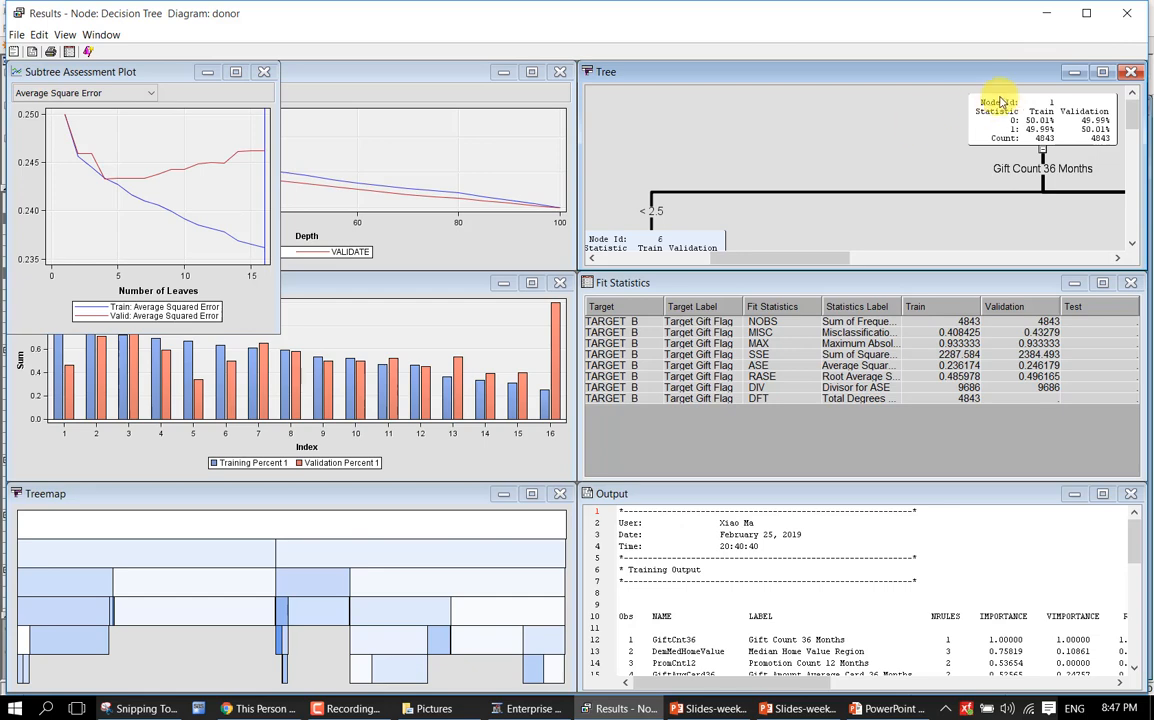
{"action": "left_click", "coordinate": [1098, 72]}
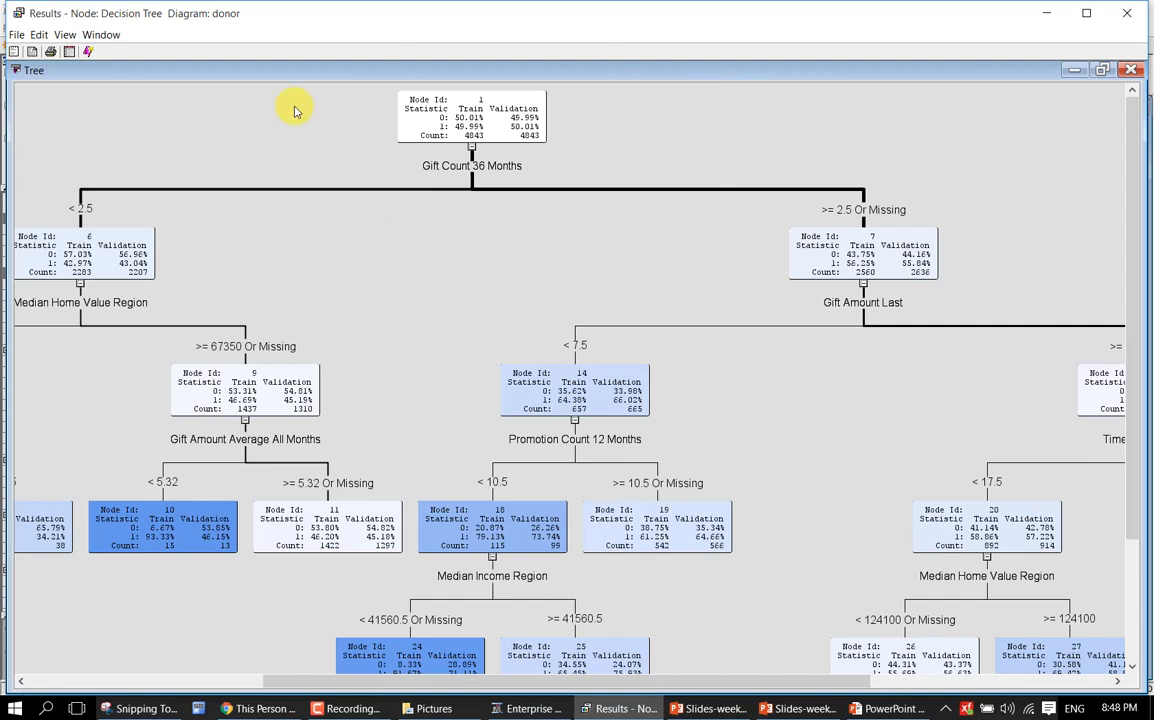
- Switch to the PowerPoint slide show and advance to the Table of Full Decision Rules slide
{"action": "key", "text": "alt+Tab"}
{"action": "key", "text": "alt+Tab"}
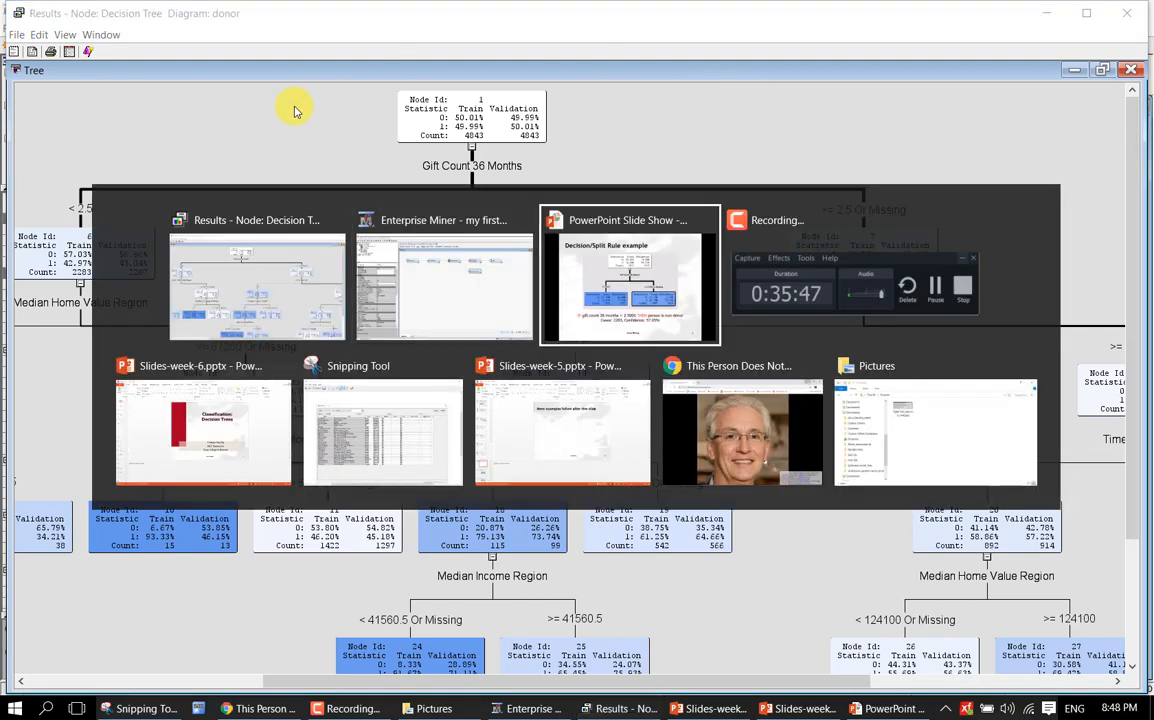
{"action": "key", "text": "Right"}
{"action": "key", "text": "Right"}
{"action": "key", "text": "Right"}
{"action": "key", "text": "Right"}
{"action": "key", "text": "Right"}
{"action": "key", "text": "Right"}
{"action": "key", "text": "Right"}
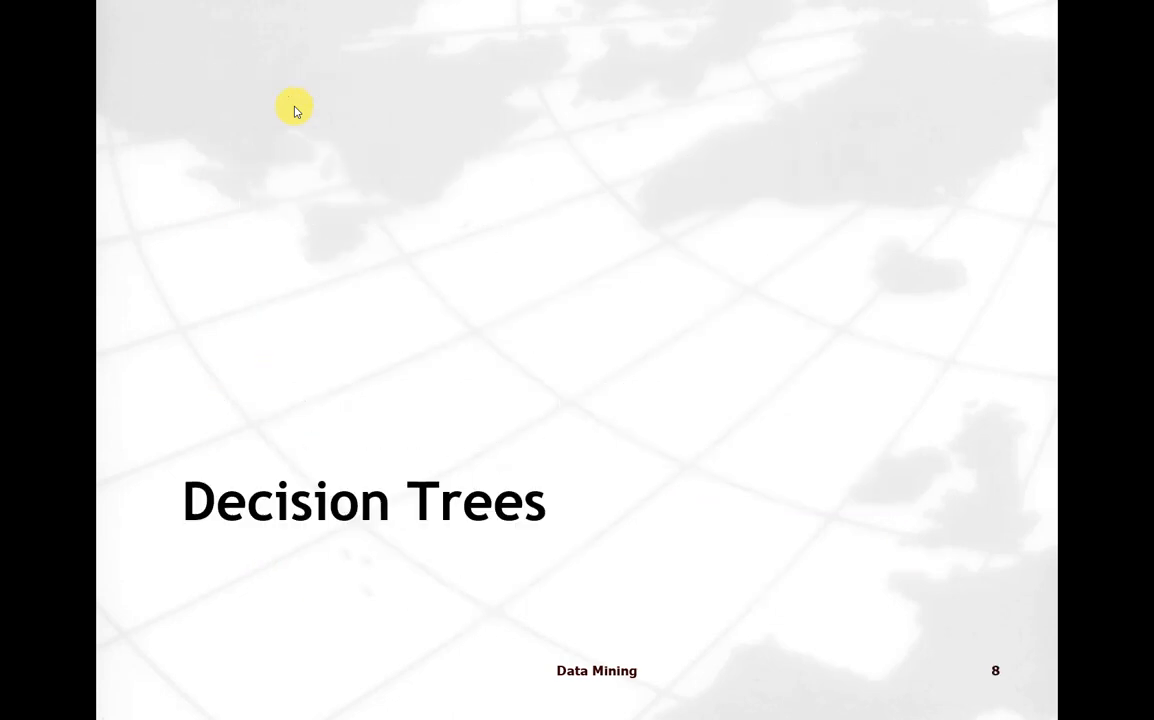
{"action": "key", "text": "Right"}
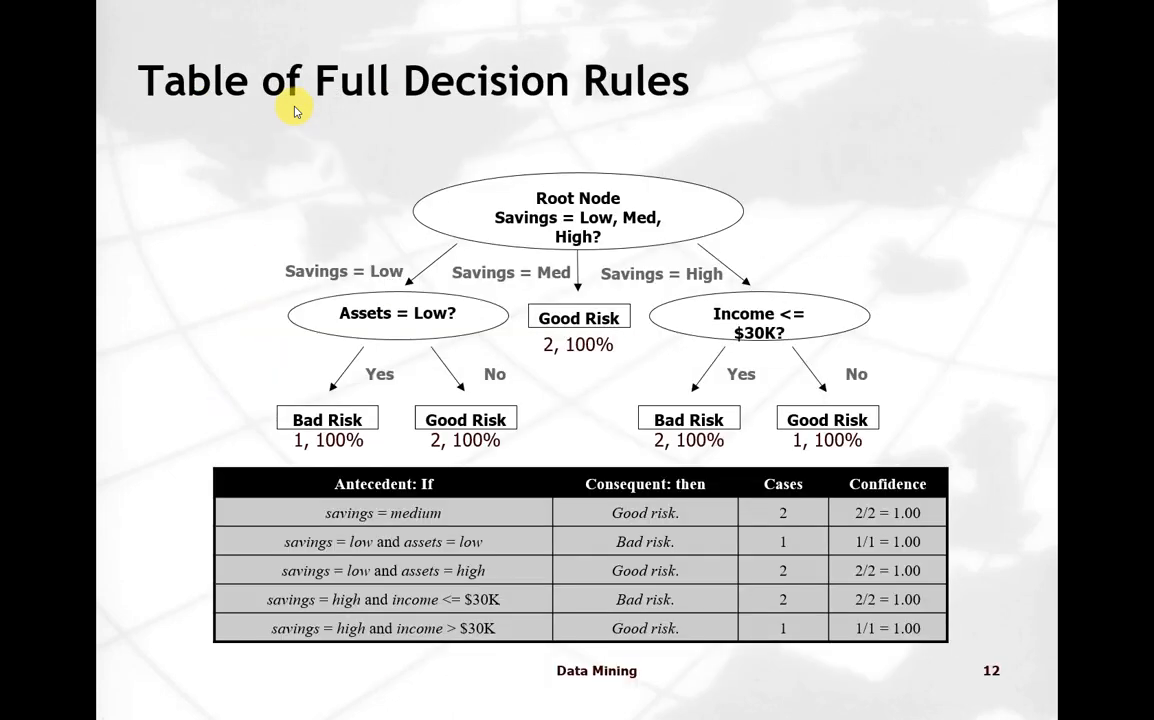